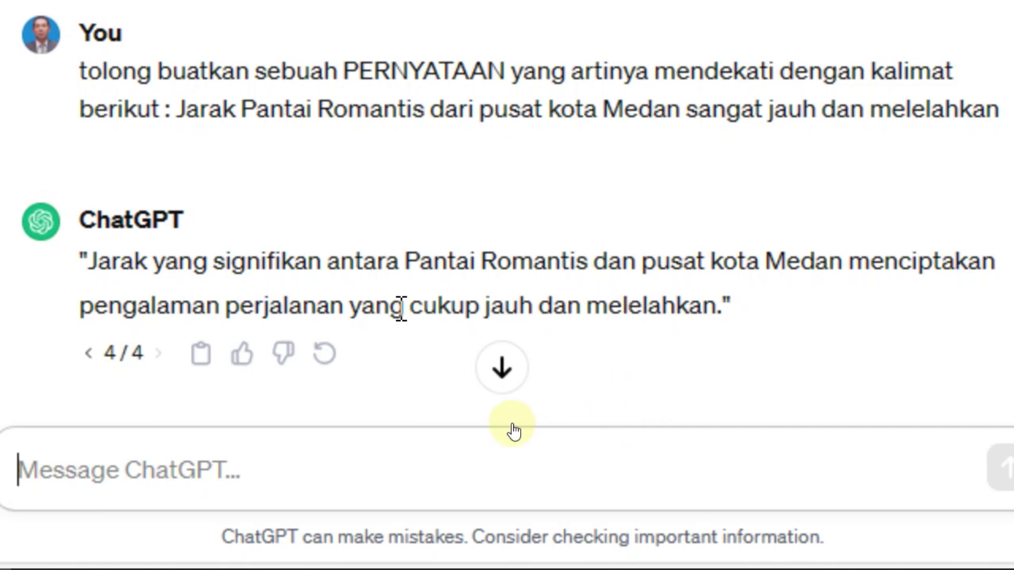
- Regenerate the Pantai Romantis distance statement twice, then return to response version 3 of 6
{"action": "left_click", "coordinate": [324, 354]}
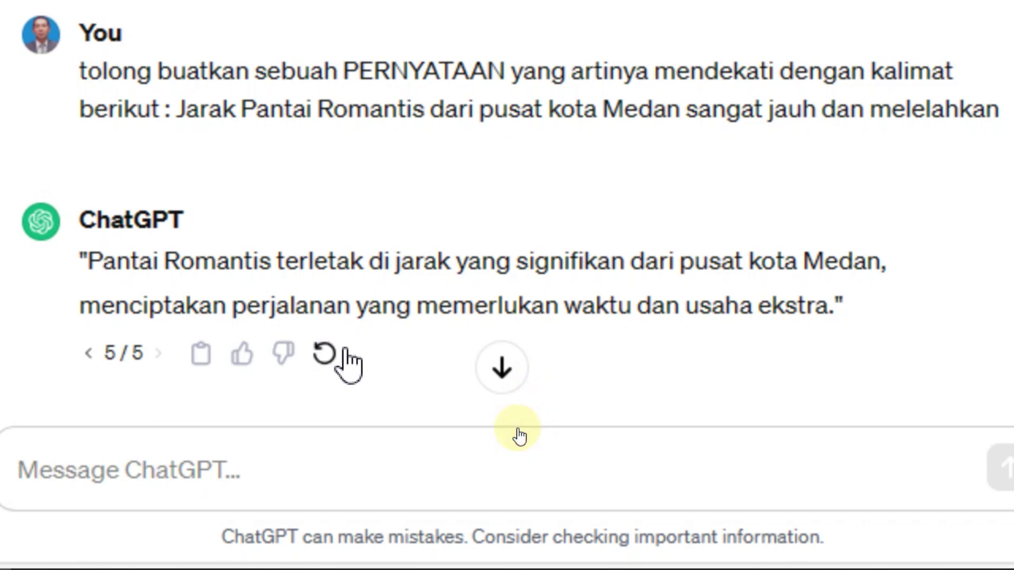
{"action": "left_click", "coordinate": [324, 354]}
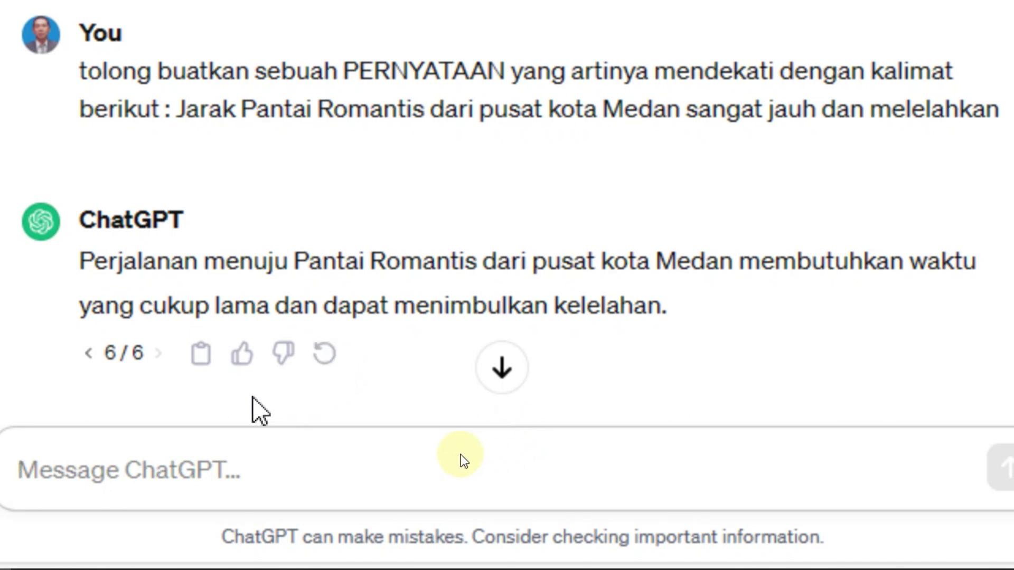
{"action": "left_click", "coordinate": [127, 362]}
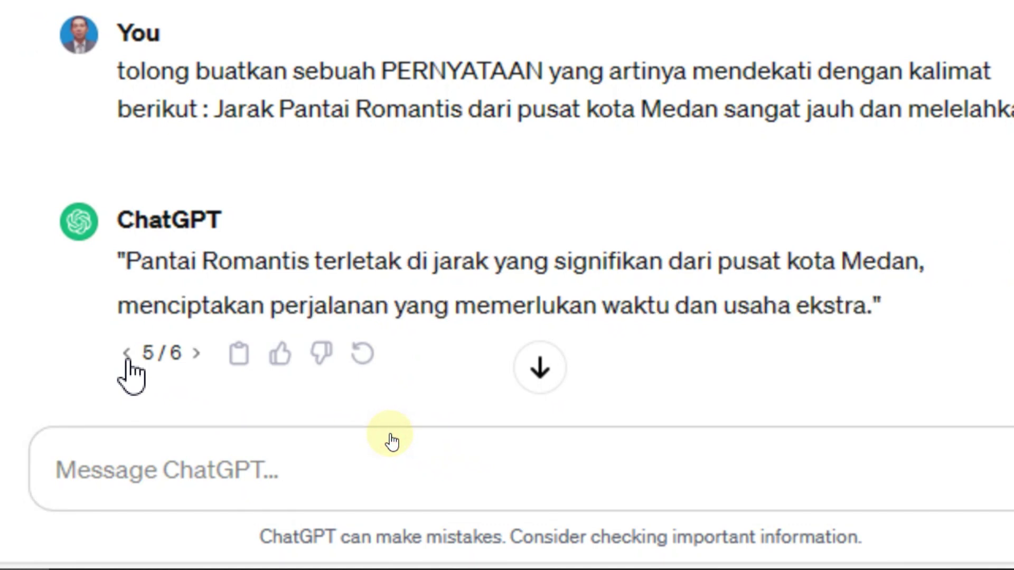
{"action": "left_click", "coordinate": [127, 362]}
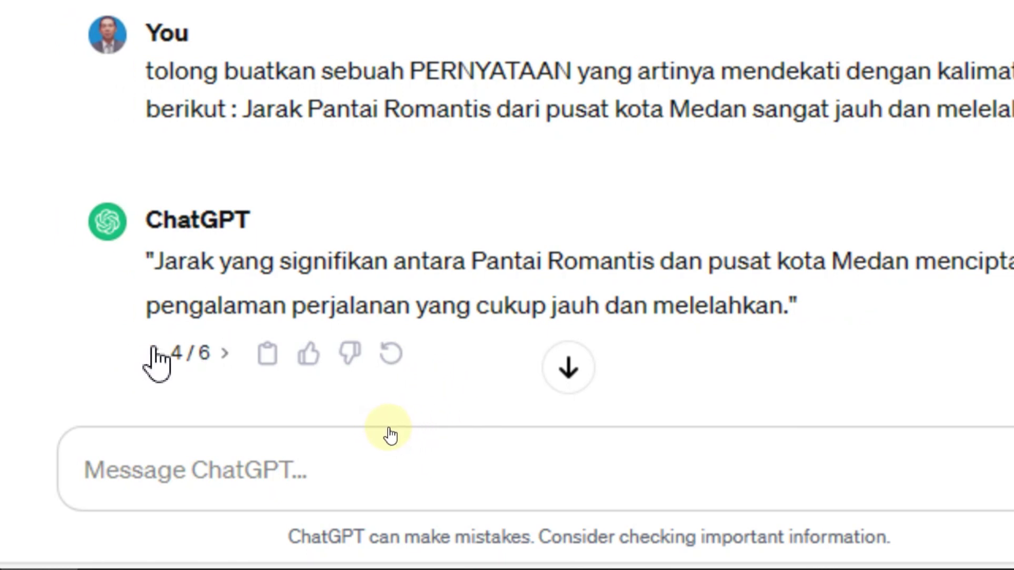
{"action": "left_click", "coordinate": [155, 353]}
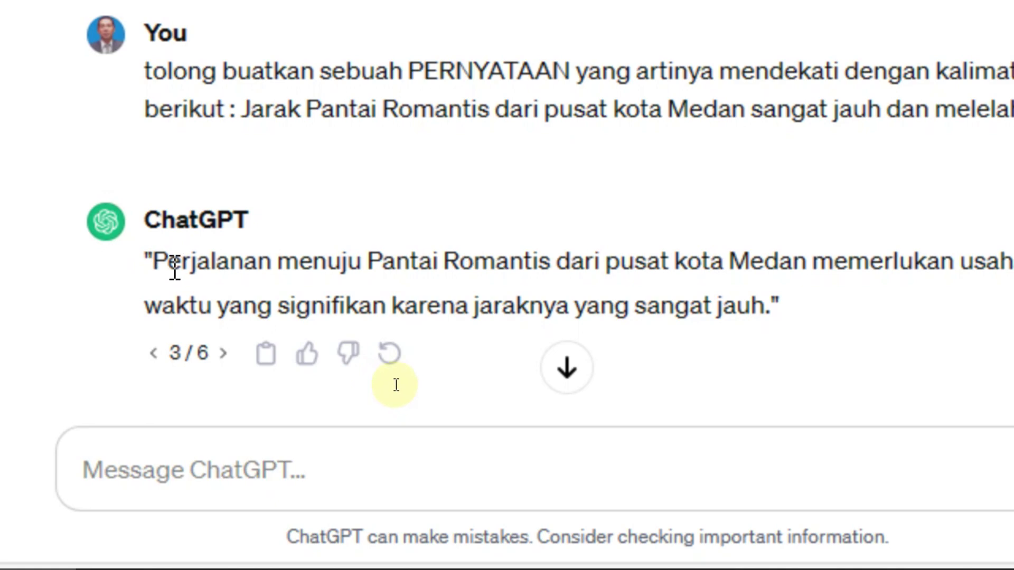
- Copy the sentence starting "Perjalanan menuju Pantai Romantis" from response version 3, without its quotation marks
{"action": "left_click_drag", "start_coordinate": [153, 258], "coordinate": [766, 317]}
{"action": "right_click", "coordinate": [613, 318]}
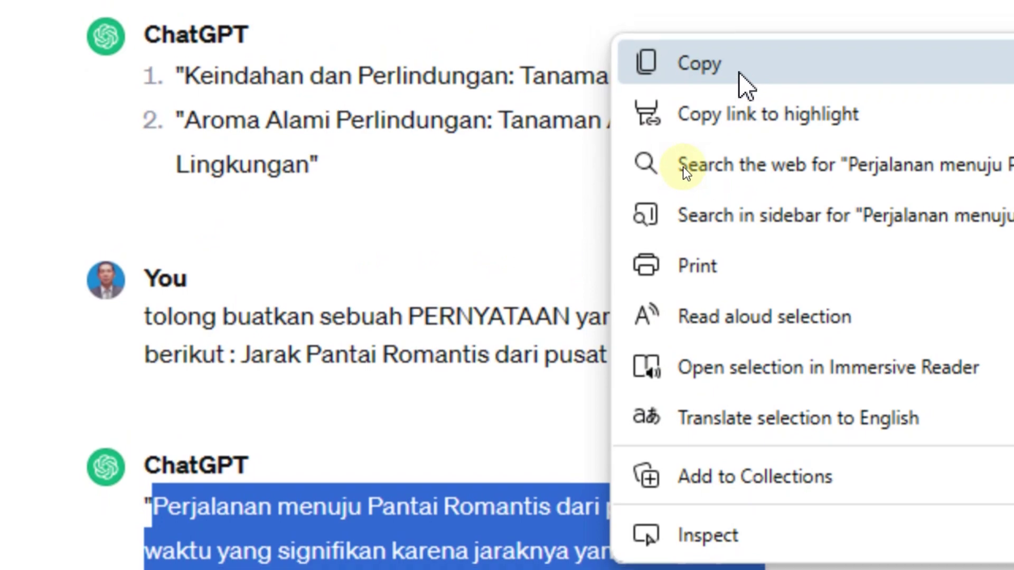
{"action": "left_click", "coordinate": [739, 36]}
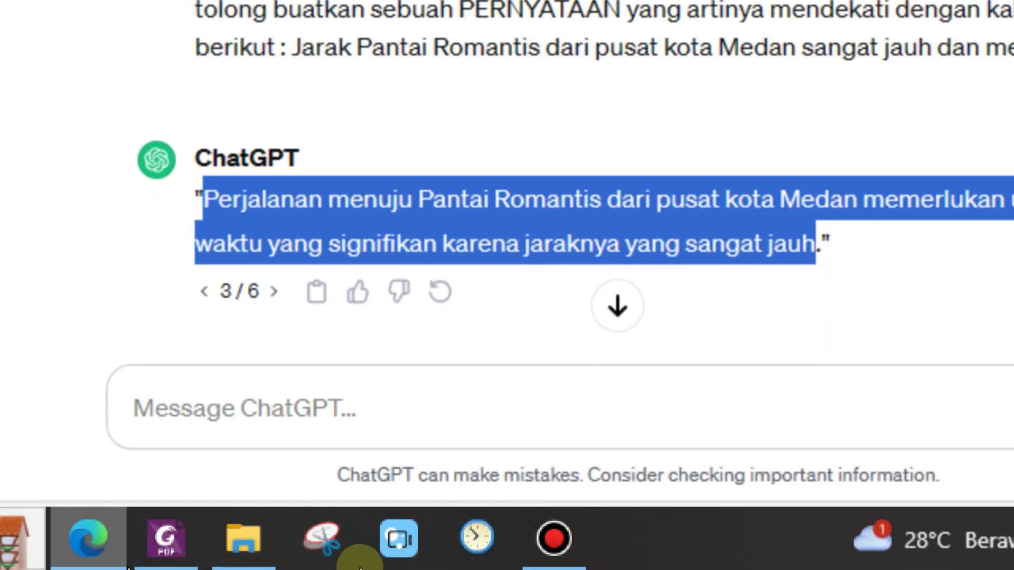
- Switch to the thesis PDF in Foxit PhantomPDF and review the questionnaire statements following number 2
{"action": "left_click", "coordinate": [112, 547]}
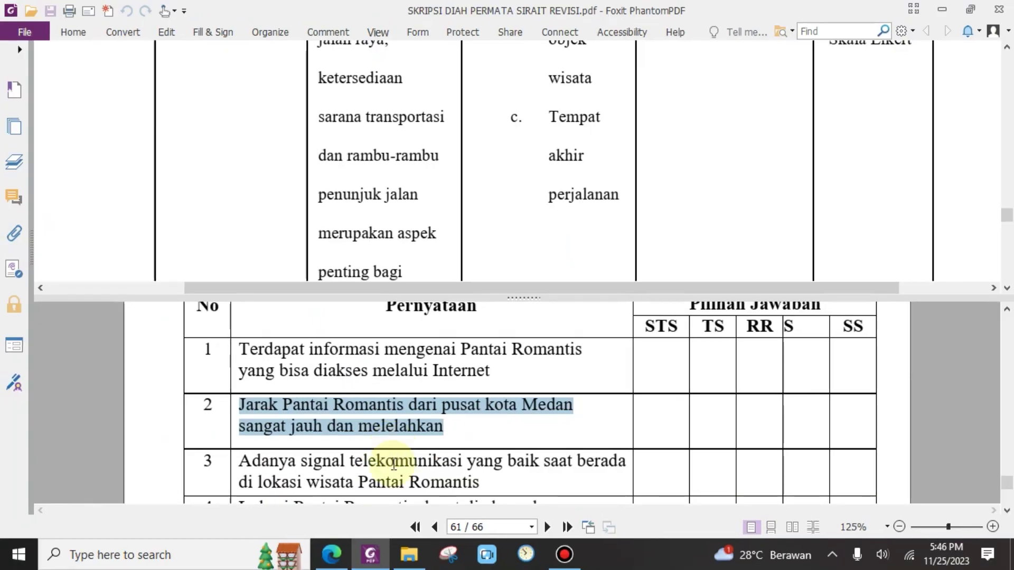
{"action": "scroll", "coordinate": [373, 435], "scroll_direction": "down", "scroll_amount": 2}
{"action": "scroll", "coordinate": [374, 436], "scroll_direction": "down", "scroll_amount": 5}
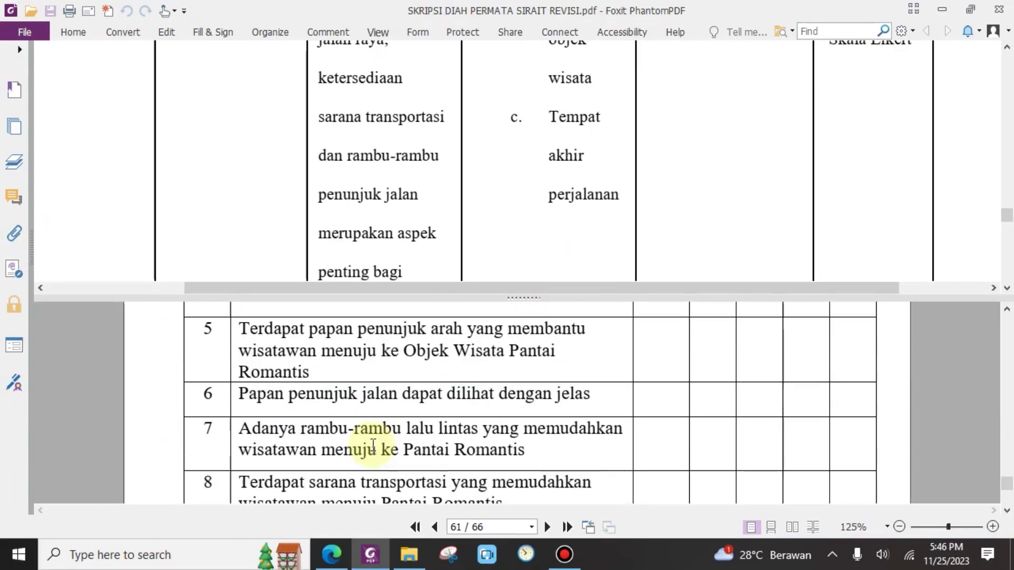
{"action": "scroll", "coordinate": [306, 445], "scroll_direction": "up", "scroll_amount": 4}
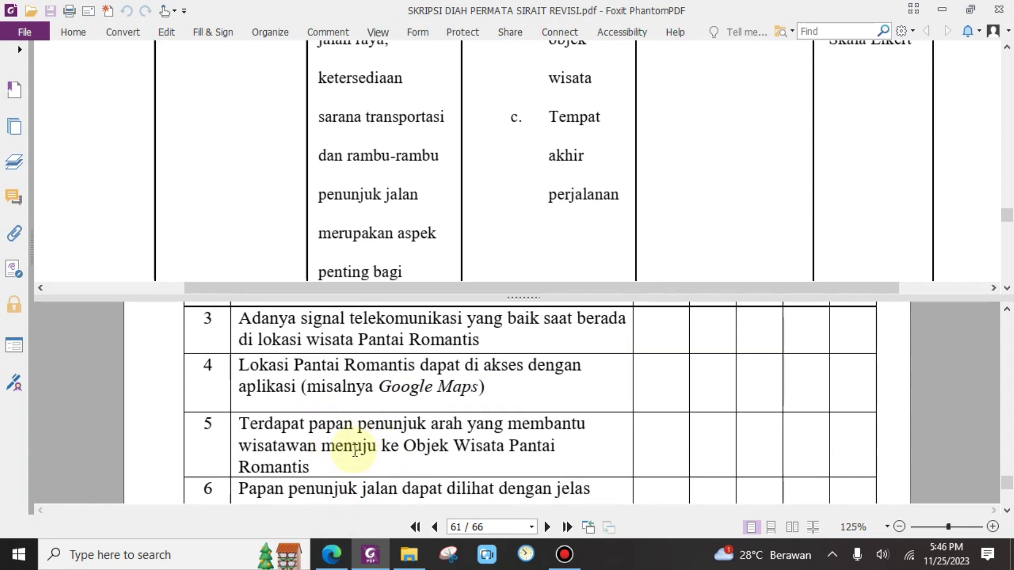
- Find Excel through the Windows search, open the recent workbook Data Regresi Linear Sederhana, and maximize its window
{"action": "left_click", "coordinate": [174, 555]}
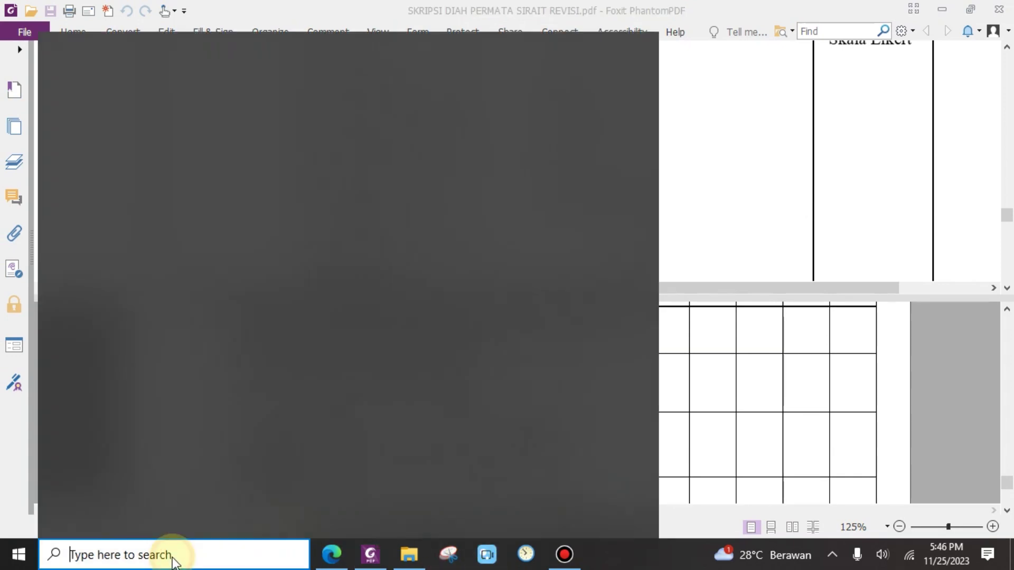
{"action": "type", "text": "excel"}
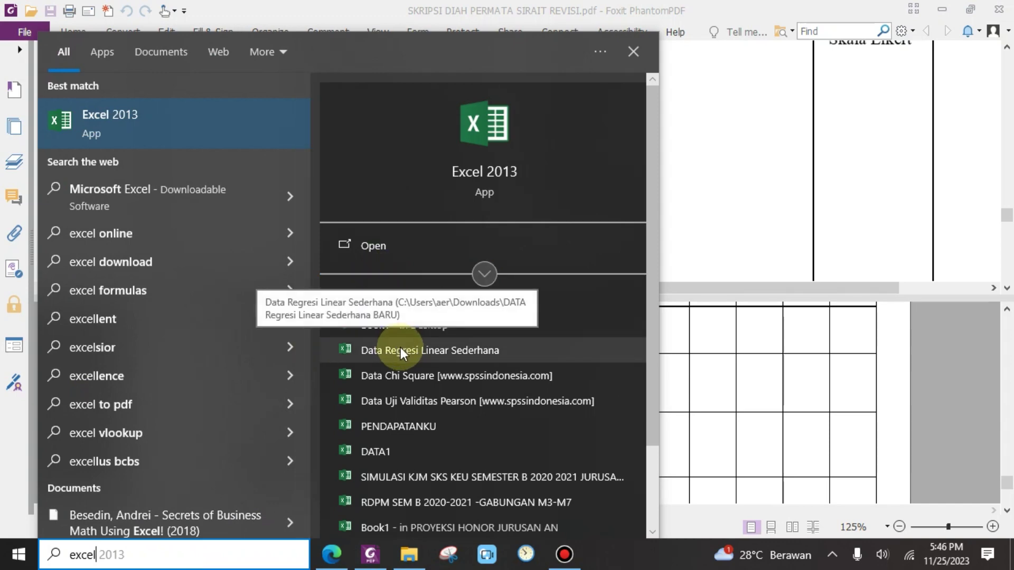
{"action": "left_click", "coordinate": [350, 358]}
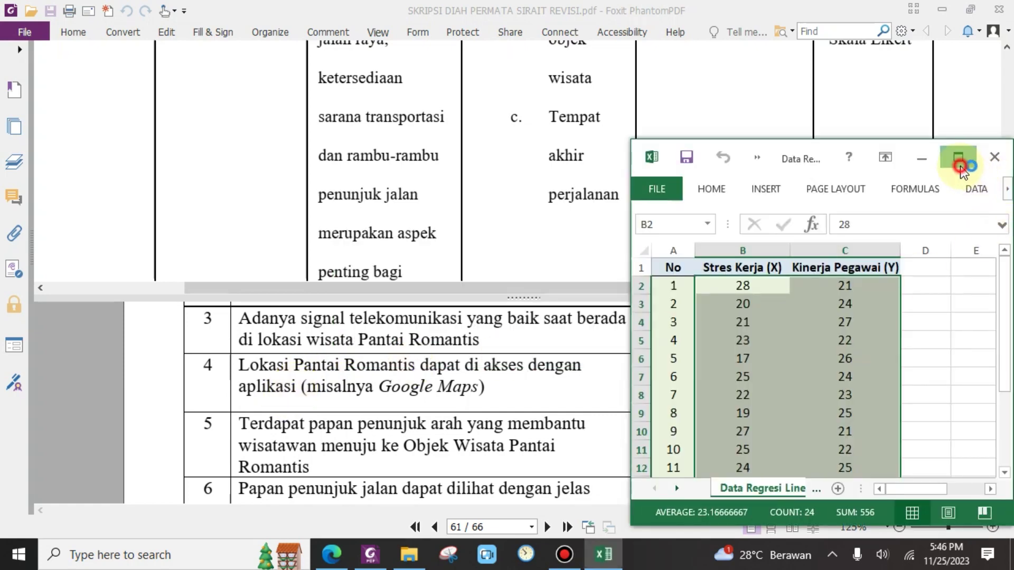
{"action": "left_click", "coordinate": [959, 157]}
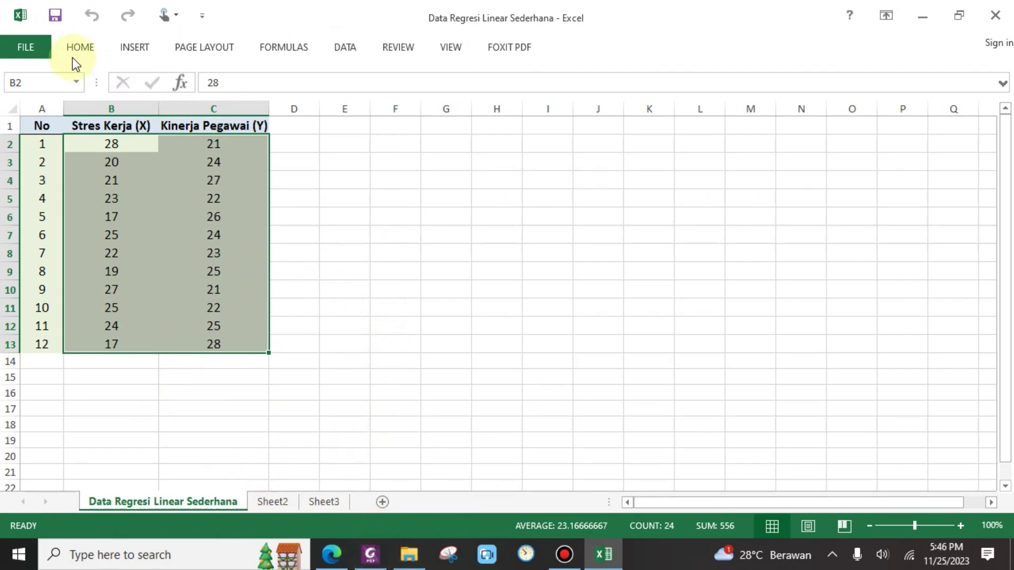
{"action": "left_click", "coordinate": [49, 53]}
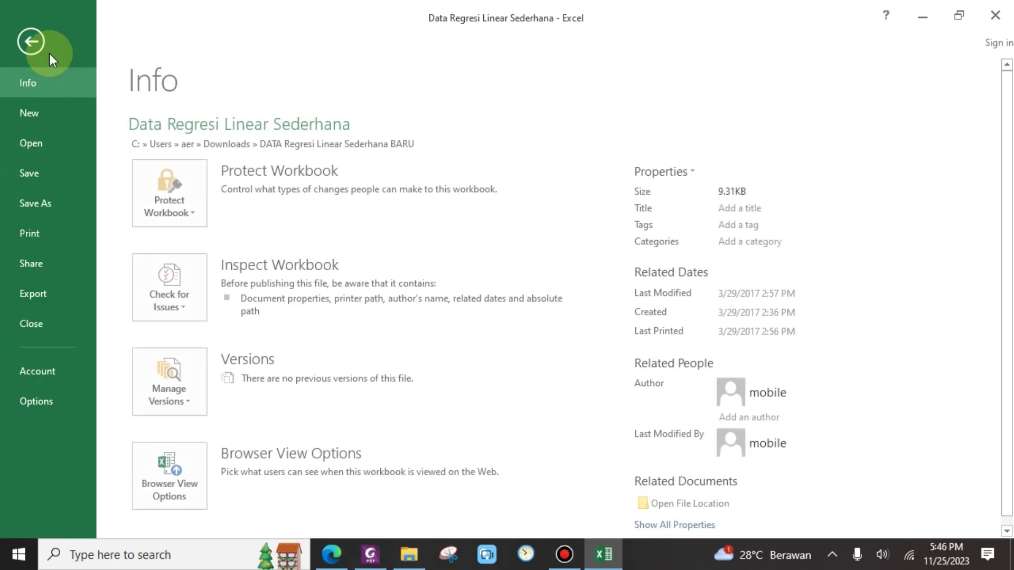
{"action": "left_click", "coordinate": [54, 148]}
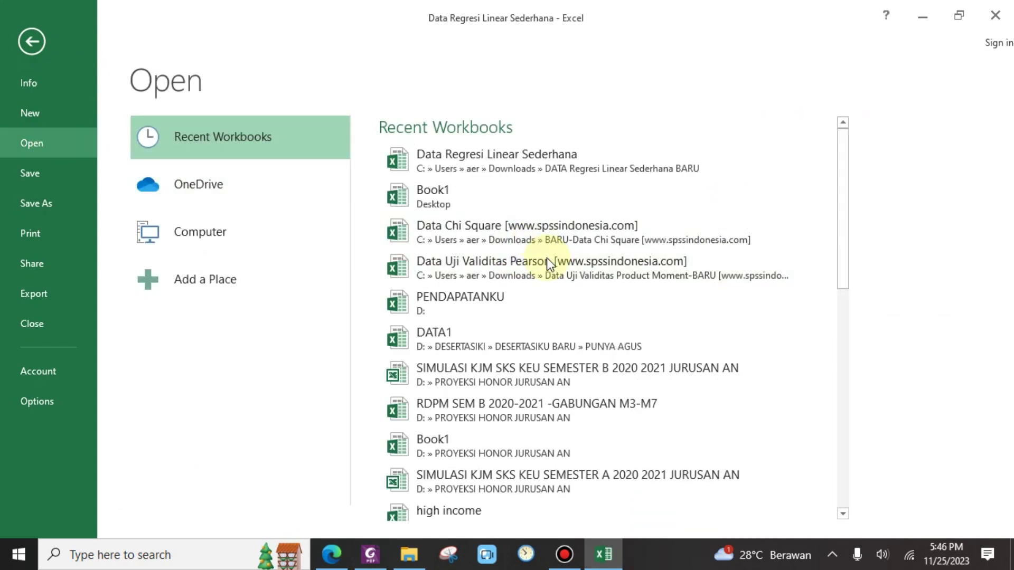
{"action": "left_click", "coordinate": [548, 259]}
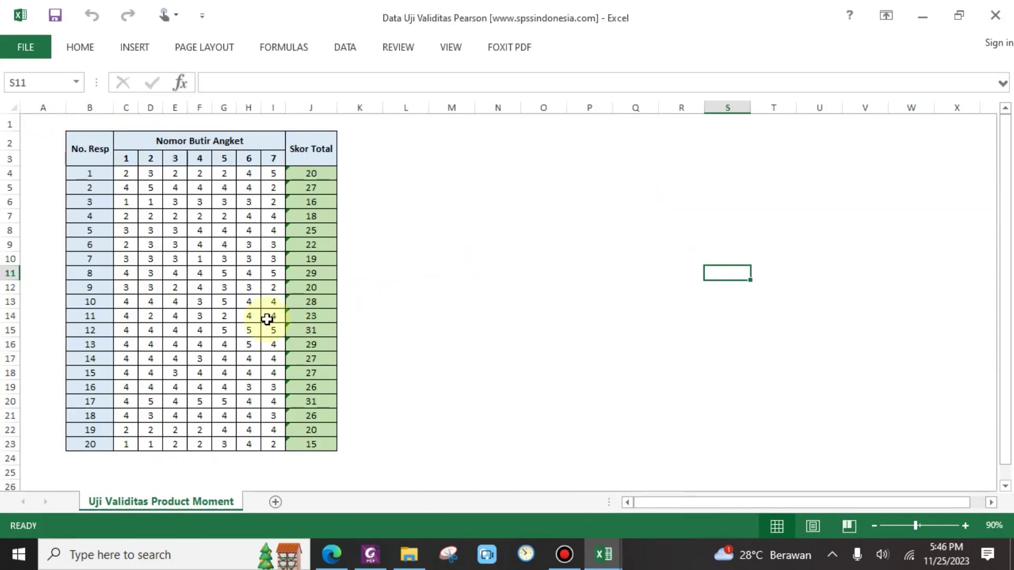
- Add a new worksheet, then copy range B2:I23 from the Uji Validitas Product Moment sheet, leaving out the Skor Total column
{"action": "left_click", "coordinate": [275, 502]}
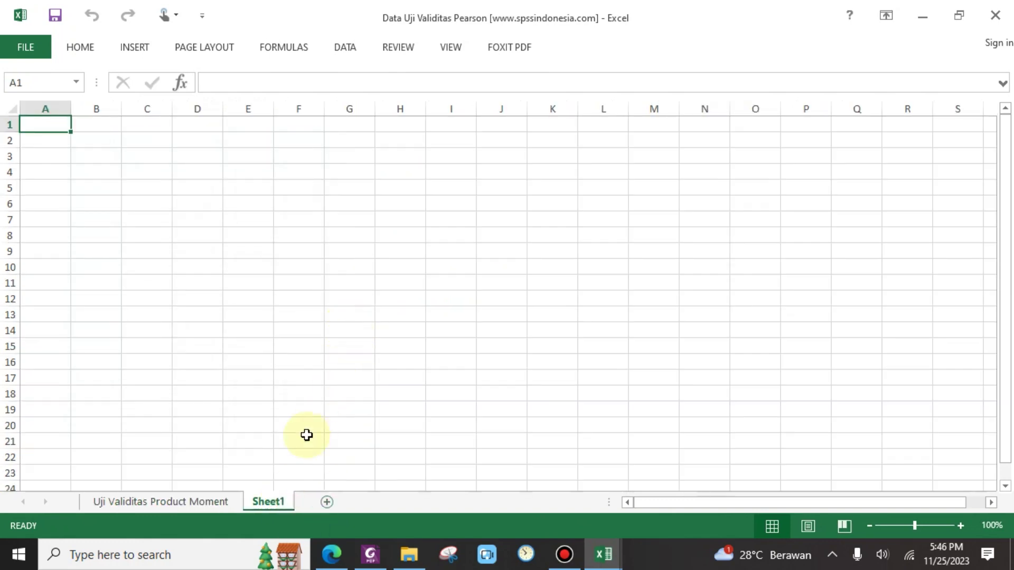
{"action": "left_click", "coordinate": [208, 502]}
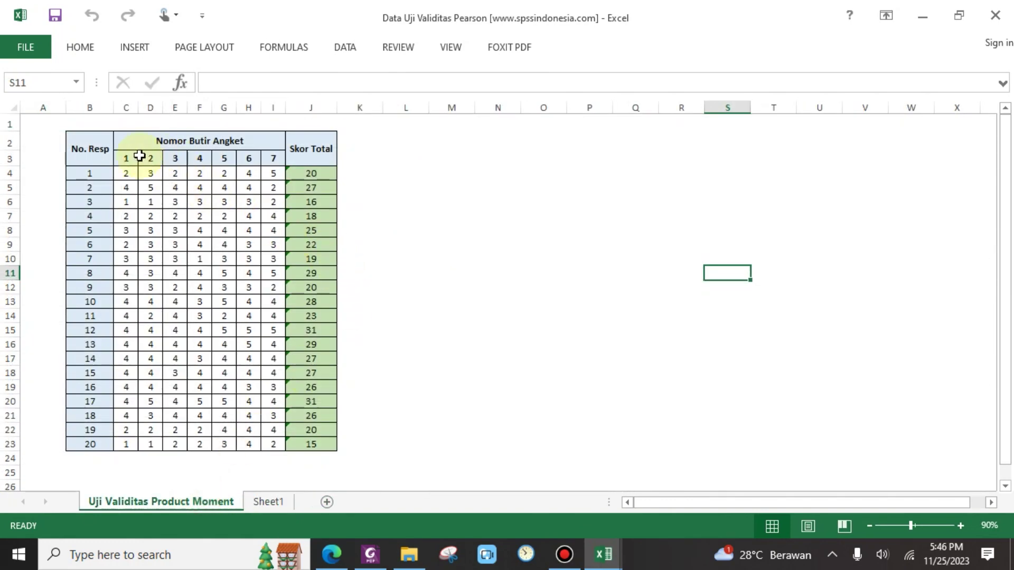
{"action": "left_click_drag", "start_coordinate": [97, 144], "coordinate": [217, 441]}
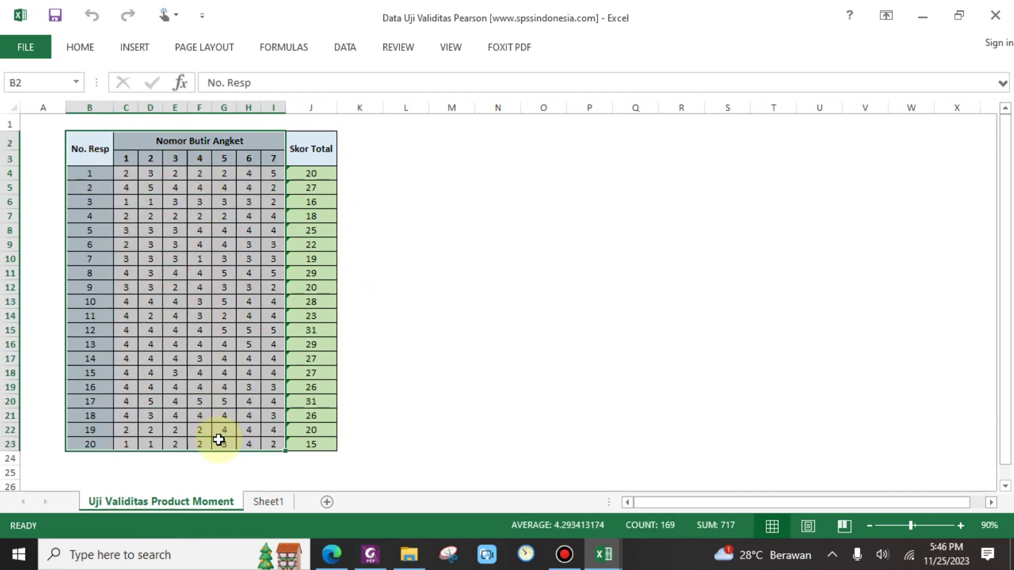
{"action": "right_click", "coordinate": [193, 374]}
{"action": "left_click", "coordinate": [259, 88]}
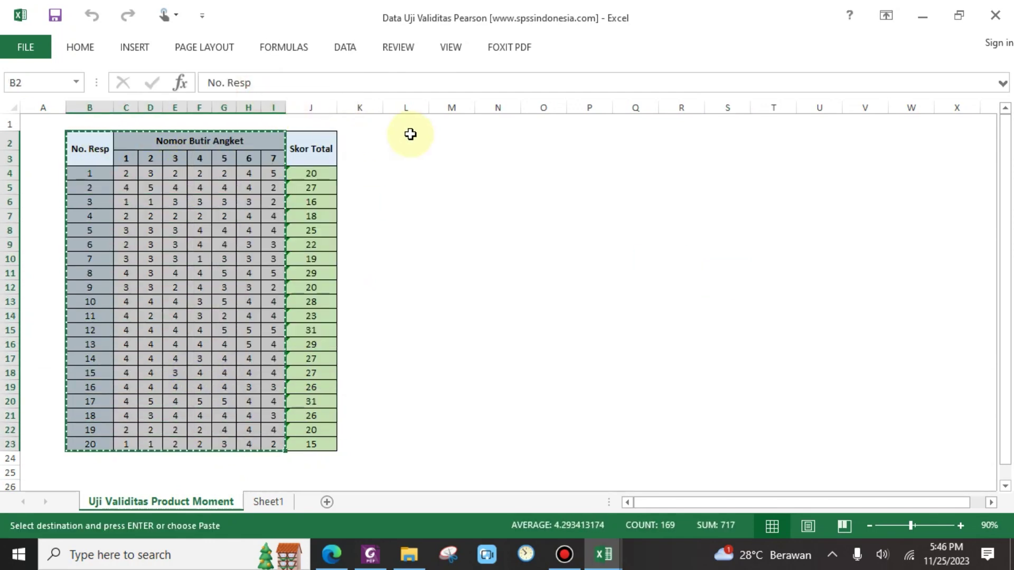
- Paste the copied questionnaire data as values only into Sheet1, starting at cell C2
{"action": "left_click", "coordinate": [287, 507]}
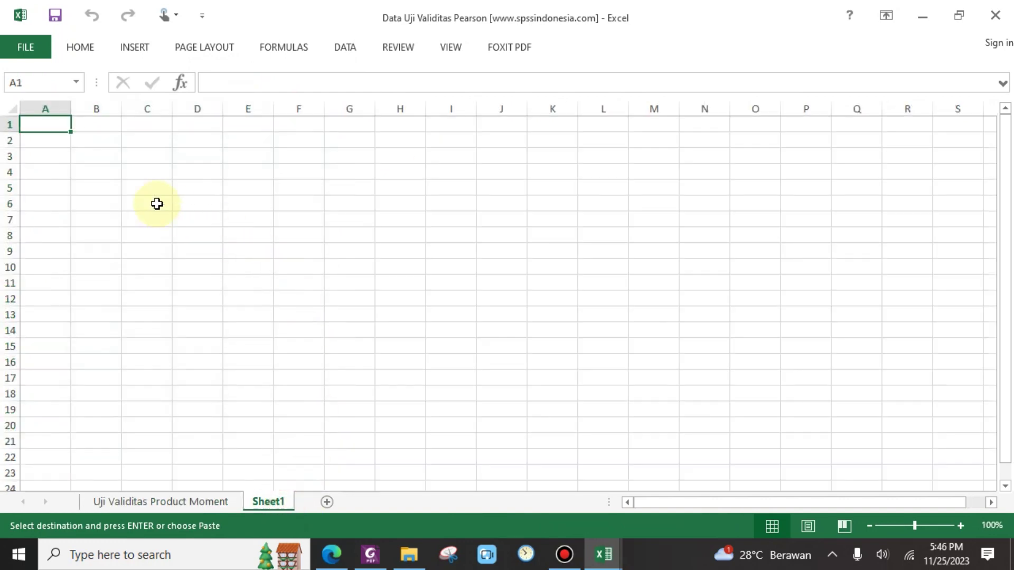
{"action": "left_click", "coordinate": [141, 140]}
{"action": "right_click", "coordinate": [145, 144]}
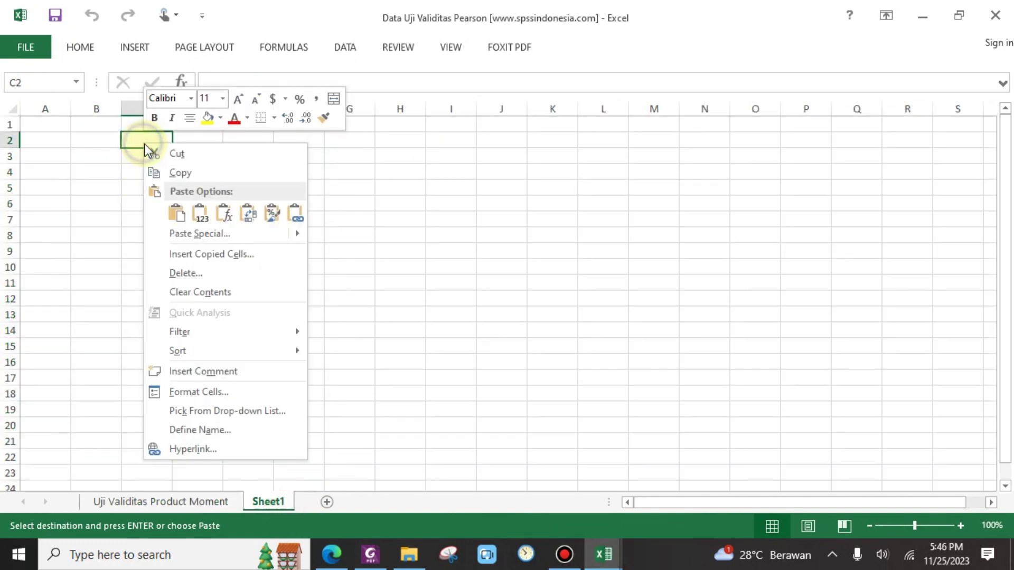
{"action": "left_click", "coordinate": [200, 214]}
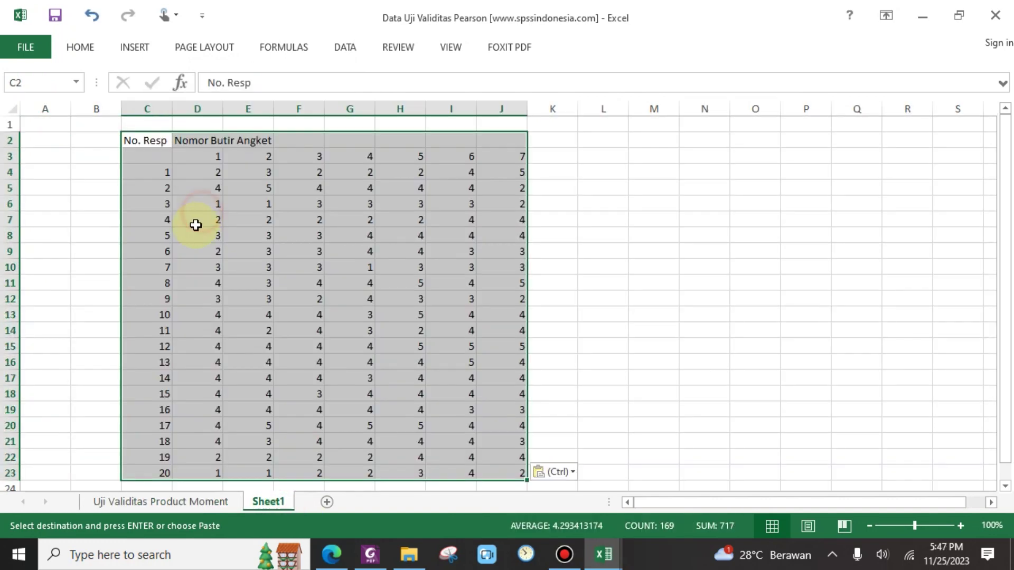
- Autofit the widths of columns C through O on Sheet1 to their contents
{"action": "left_click", "coordinate": [207, 159]}
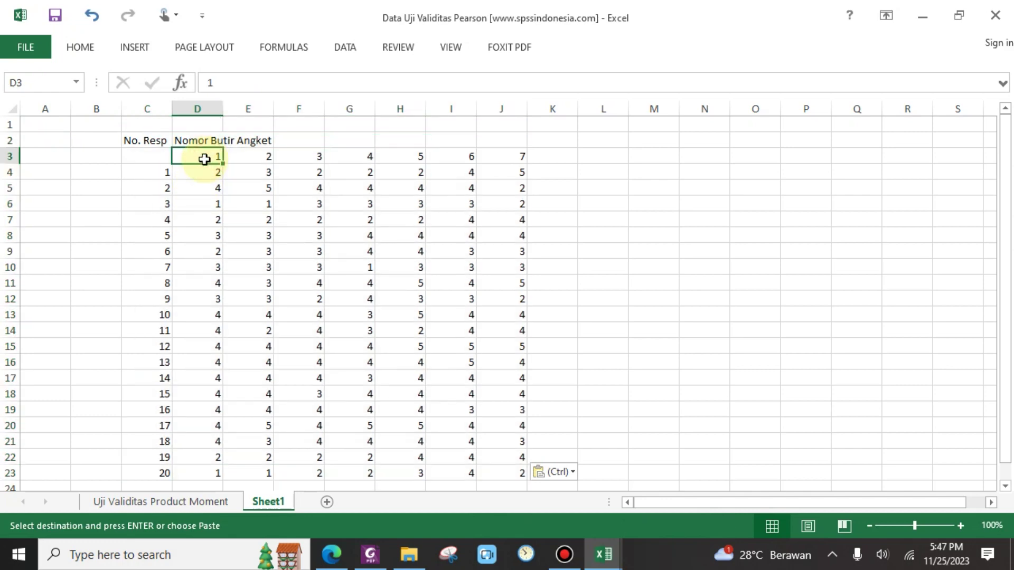
{"action": "left_click_drag", "start_coordinate": [143, 109], "coordinate": [776, 137]}
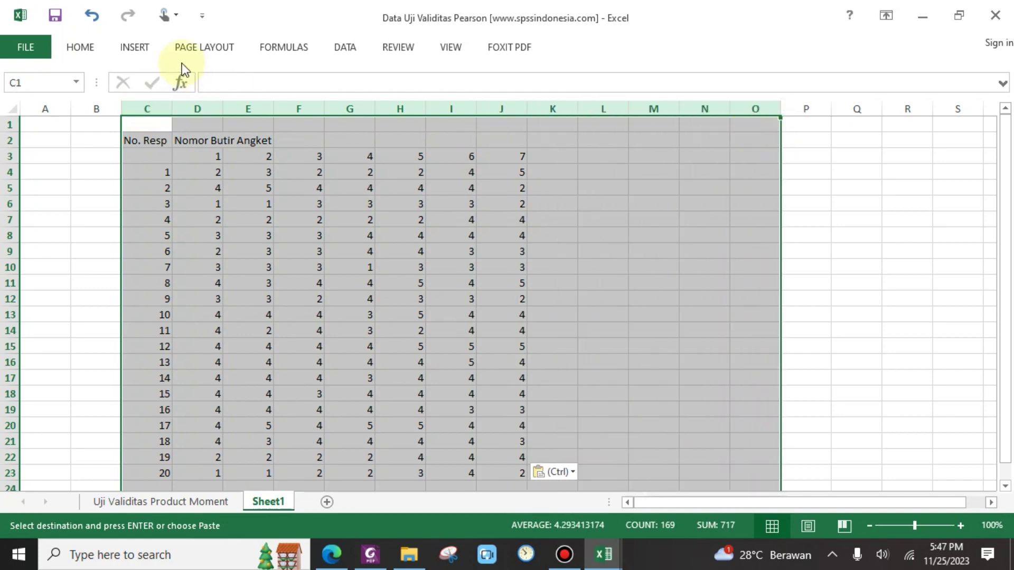
{"action": "double_click", "coordinate": [271, 108]}
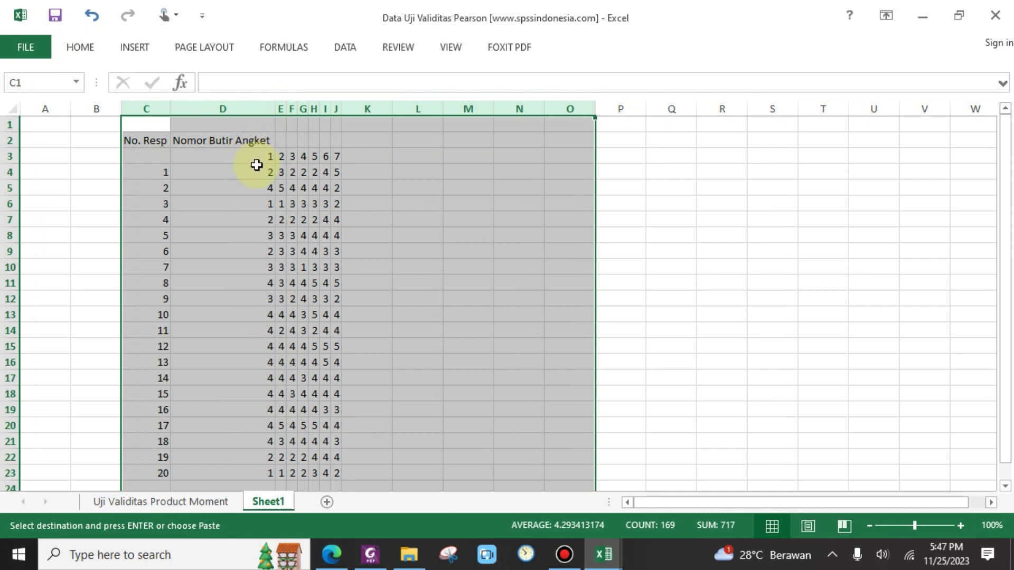
- Merge cells D2:J2 containing the "Nomor Butir Angket" heading through the Format Cells alignment options
{"action": "left_click_drag", "start_coordinate": [246, 143], "coordinate": [336, 140]}
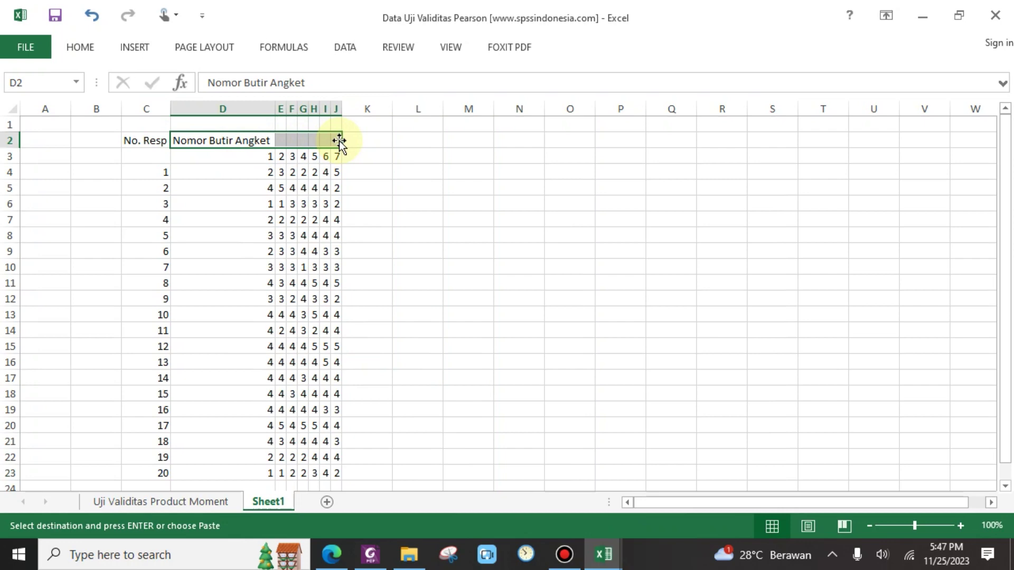
{"action": "left_click_drag", "start_coordinate": [247, 109], "coordinate": [336, 142]}
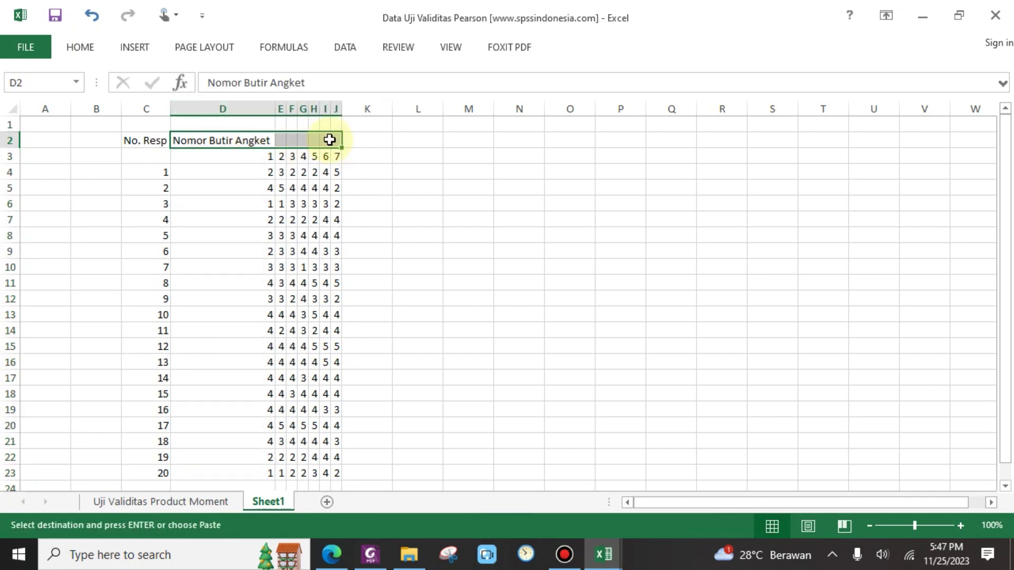
{"action": "right_click", "coordinate": [331, 139]}
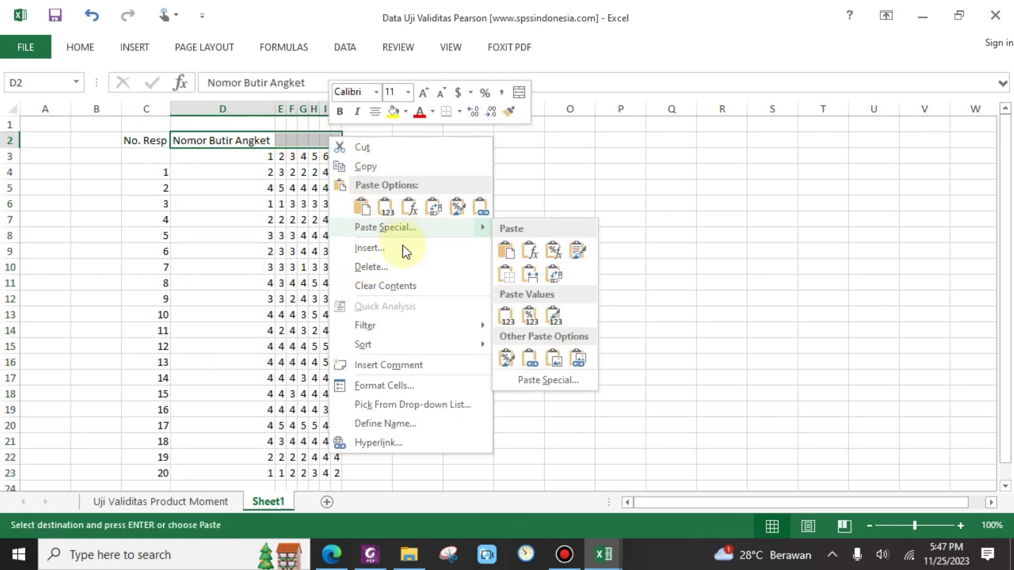
{"action": "left_click", "coordinate": [401, 387]}
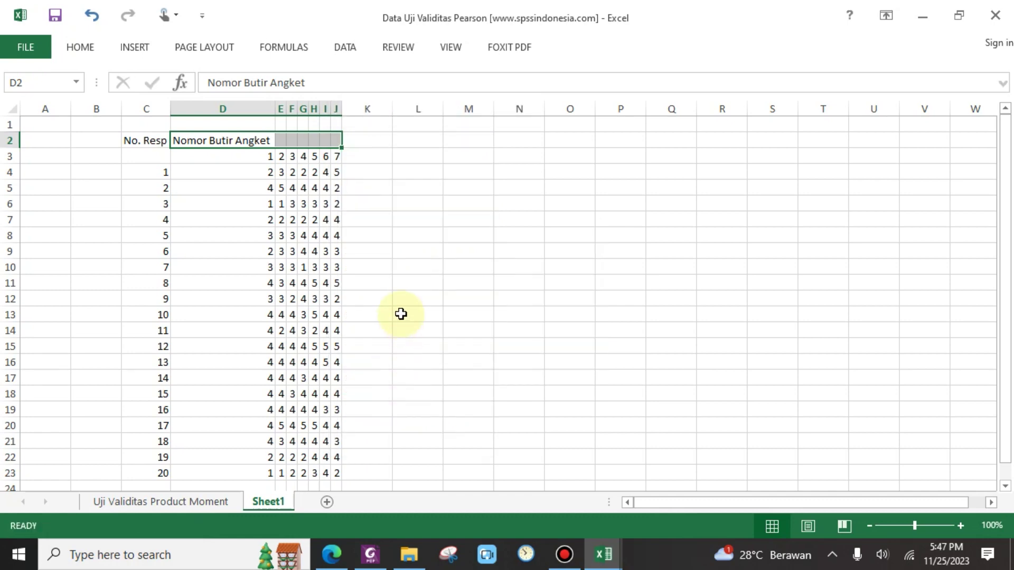
{"action": "left_click", "coordinate": [280, 211]}
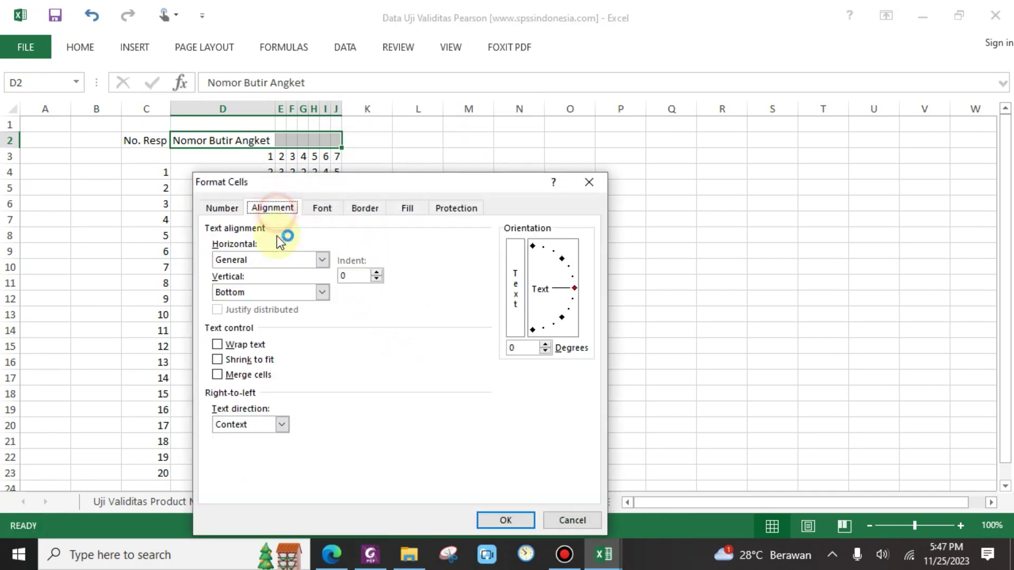
{"action": "left_click", "coordinate": [256, 374]}
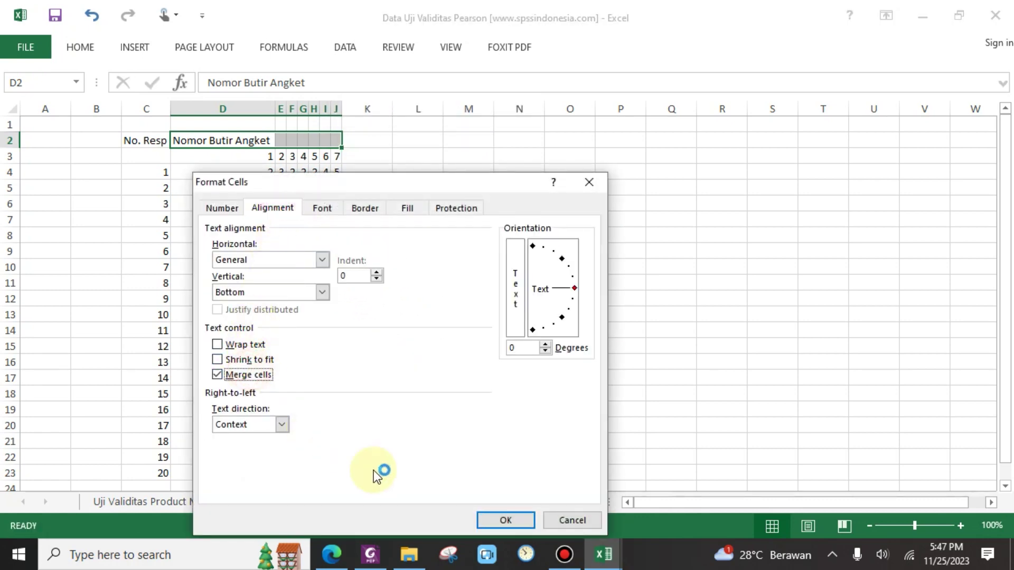
{"action": "left_click", "coordinate": [504, 520]}
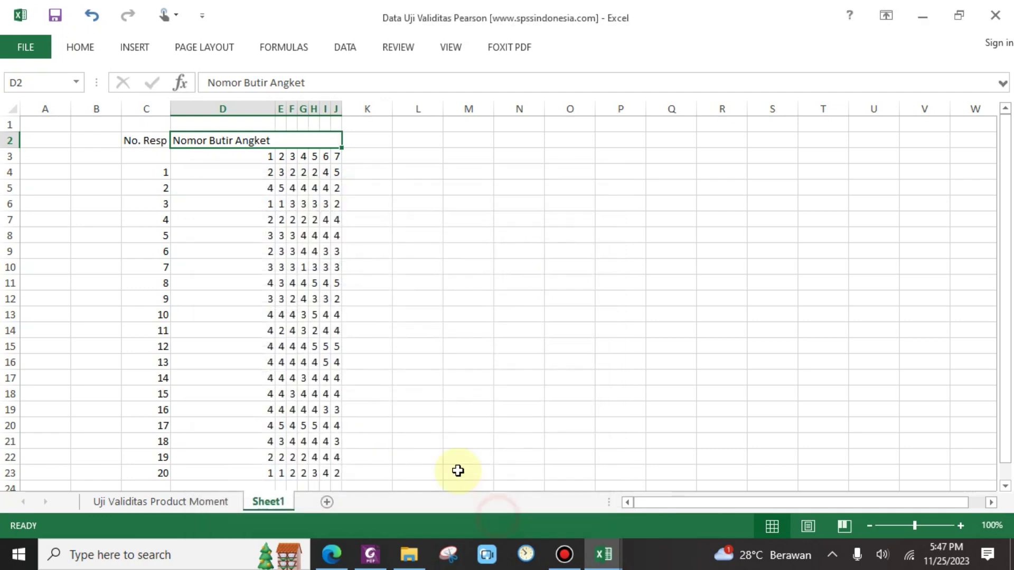
{"action": "left_click", "coordinate": [223, 159]}
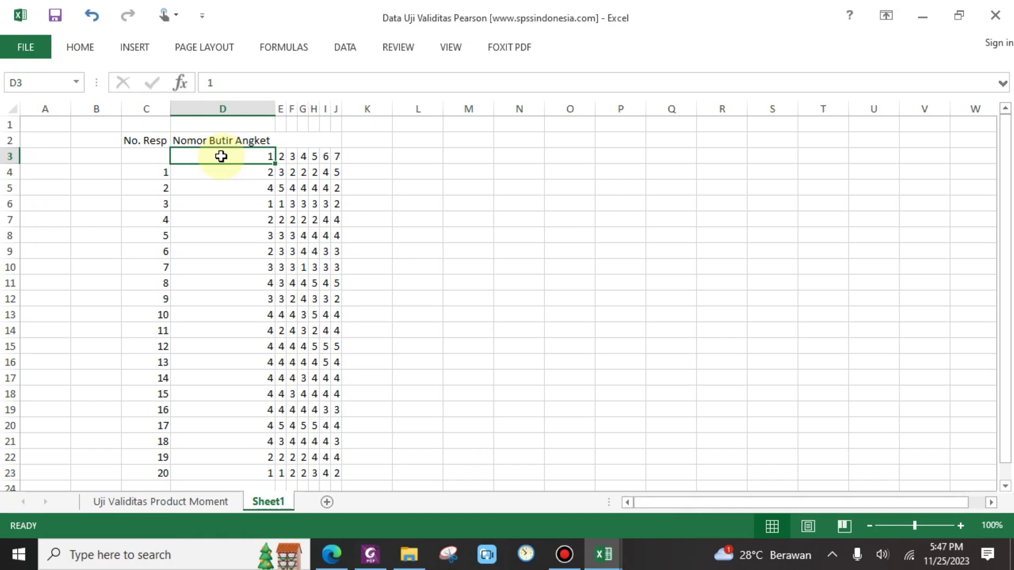
- Undo the merge of cells D2:J2 containing the "Nomor Butir Angket" heading
{"action": "left_click", "coordinate": [219, 141]}
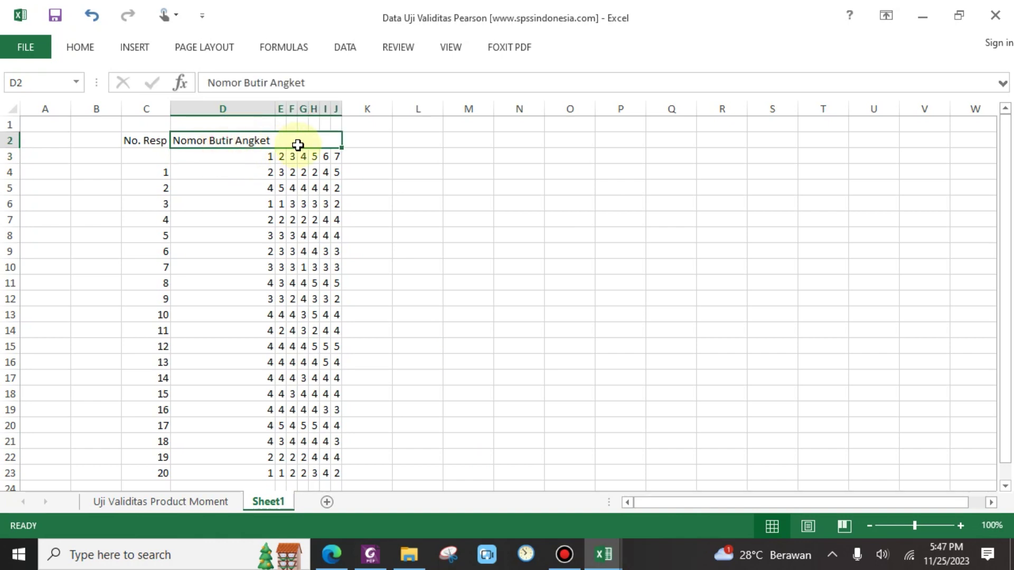
{"action": "left_click", "coordinate": [91, 15]}
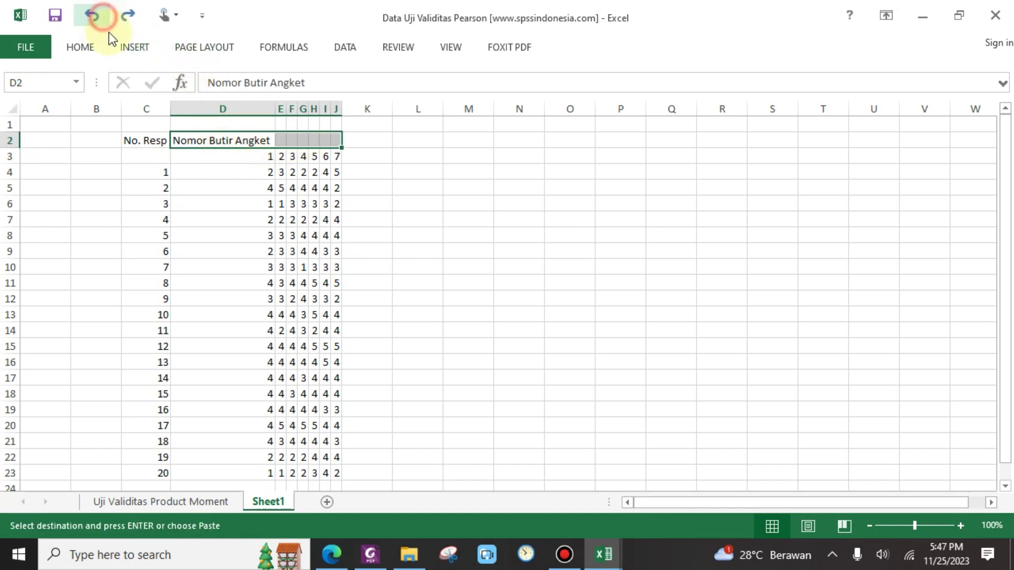
{"action": "left_click", "coordinate": [223, 157]}
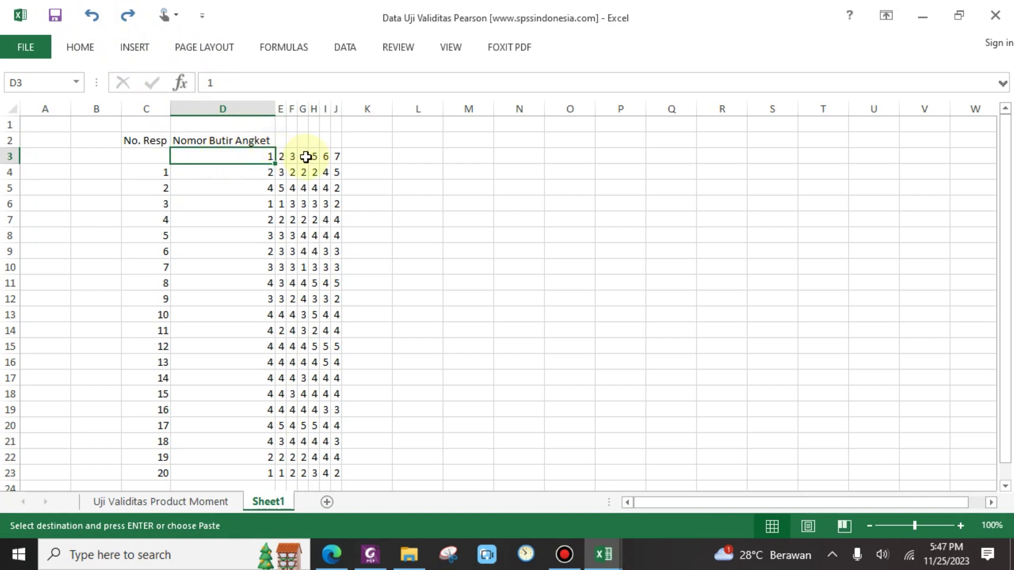
- Extend the questionnaire item numbers in row 3 by entering 8, 9, 10, 11 and 12 in cells K3 through O3
{"action": "left_click", "coordinate": [353, 161]}
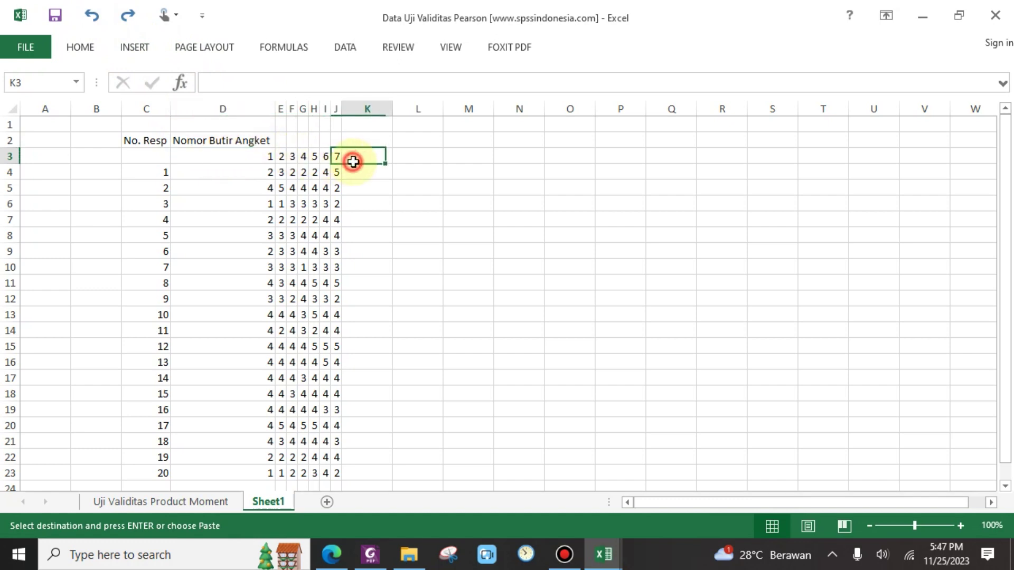
{"action": "type", "text": "8"}
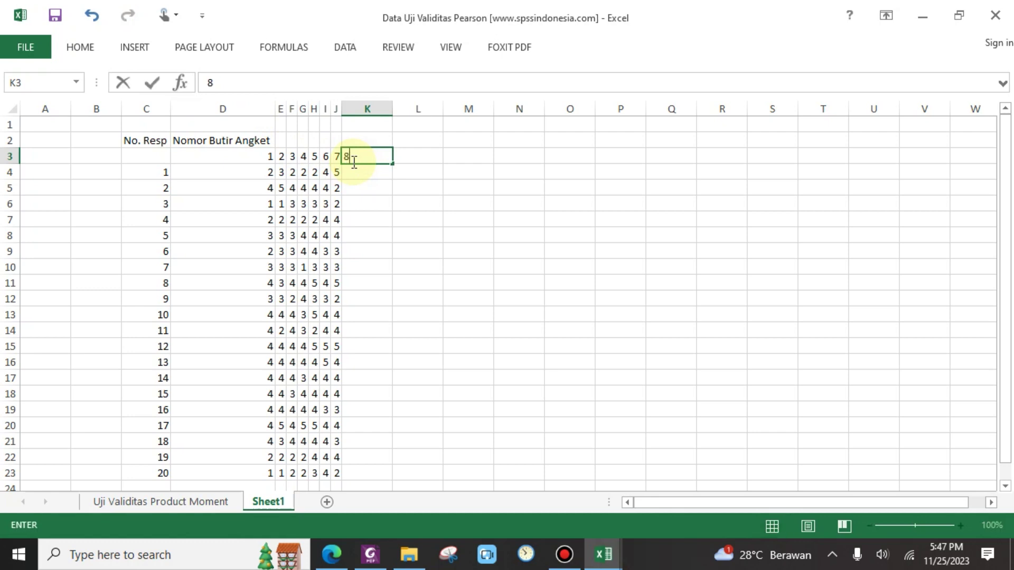
{"action": "key", "text": "Tab"}
{"action": "type", "text": "9"}
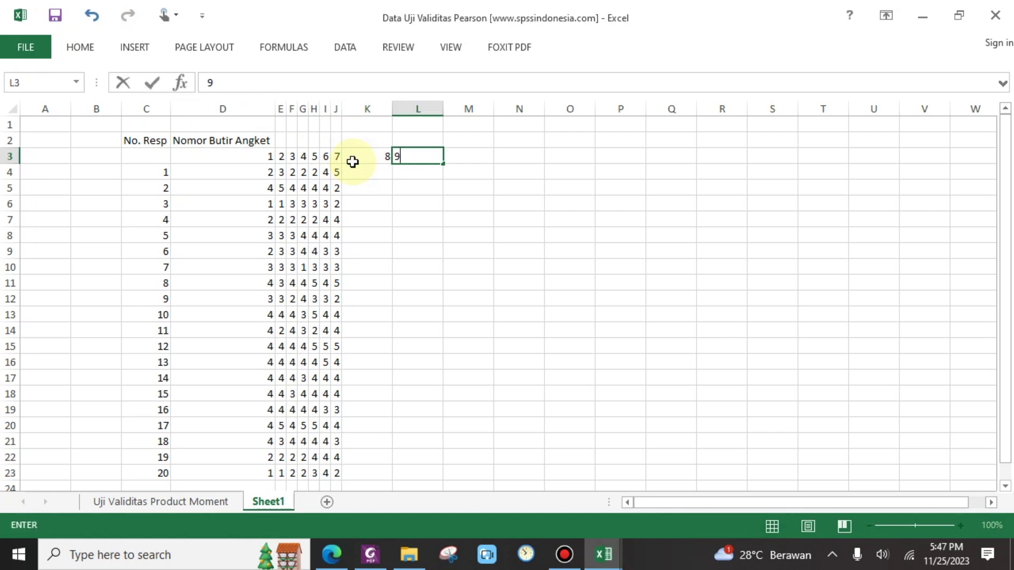
{"action": "key", "text": "Tab"}
{"action": "type", "text": "1"}
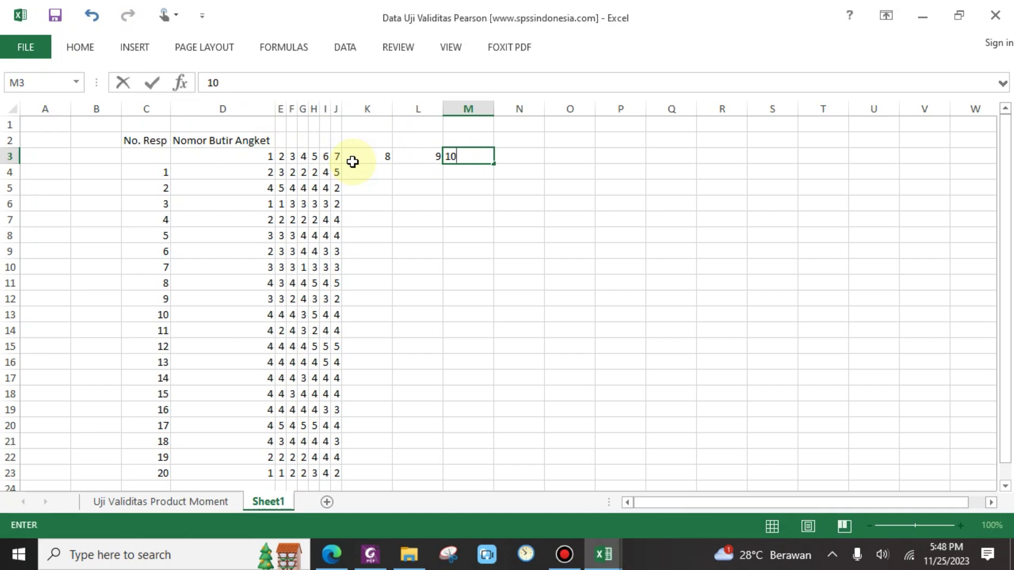
{"action": "type", "text": "0"}
{"action": "key", "text": "Tab"}
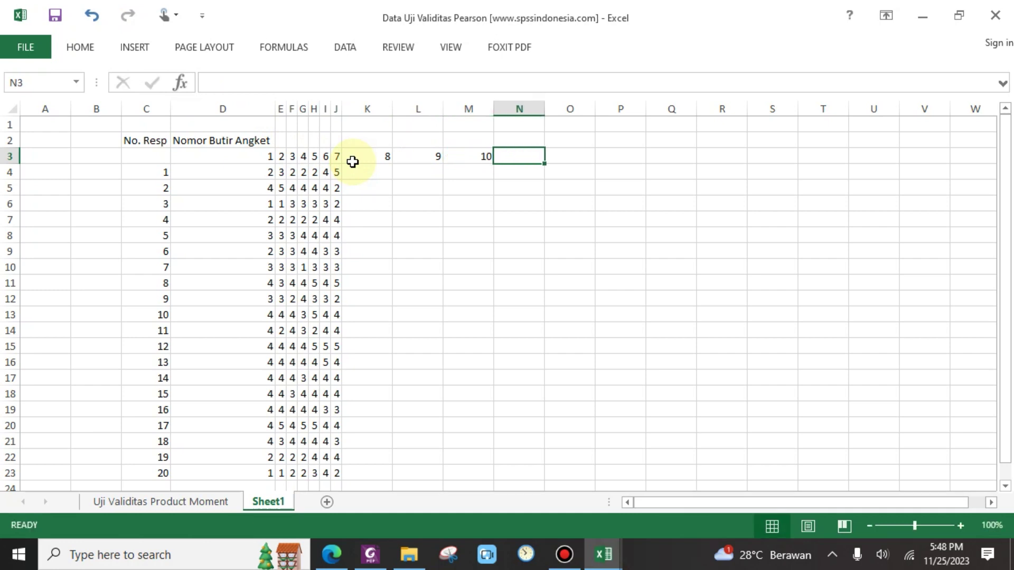
{"action": "type", "text": "11"}
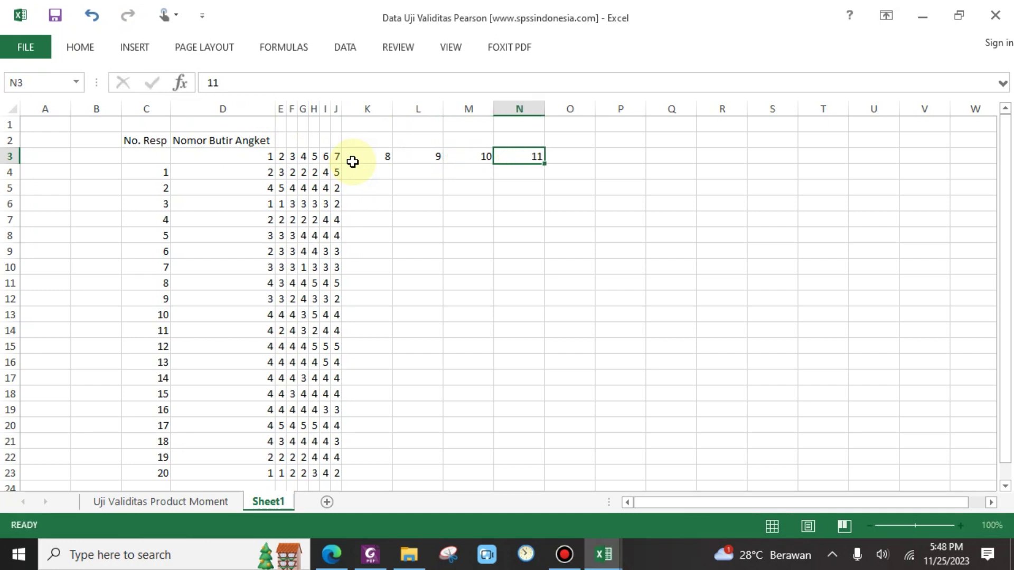
{"action": "key", "text": "Tab"}
{"action": "type", "text": "1"}
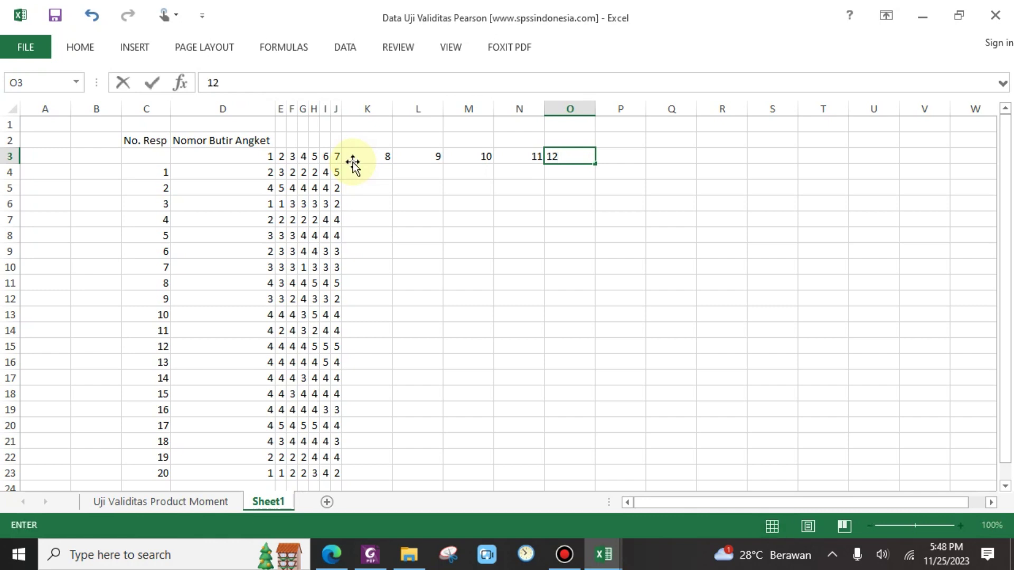
{"action": "key", "text": "Return"}
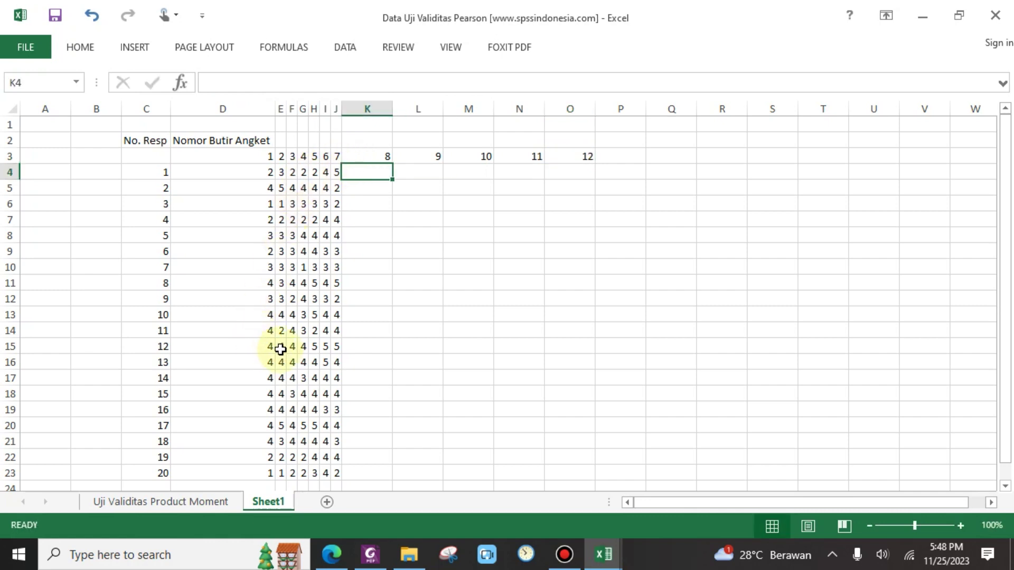
- Copy the response scores in D12:J23 and paste them as values only starting at cell K4
{"action": "scroll", "coordinate": [280, 328], "scroll_direction": "down", "scroll_amount": 2}
{"action": "left_click_drag", "start_coordinate": [273, 206], "coordinate": [336, 377]}
{"action": "right_click", "coordinate": [315, 310]}
{"action": "left_click", "coordinate": [338, 248]}
{"action": "scroll", "coordinate": [402, 271], "scroll_direction": "up", "scroll_amount": 2}
{"action": "left_click", "coordinate": [373, 172]}
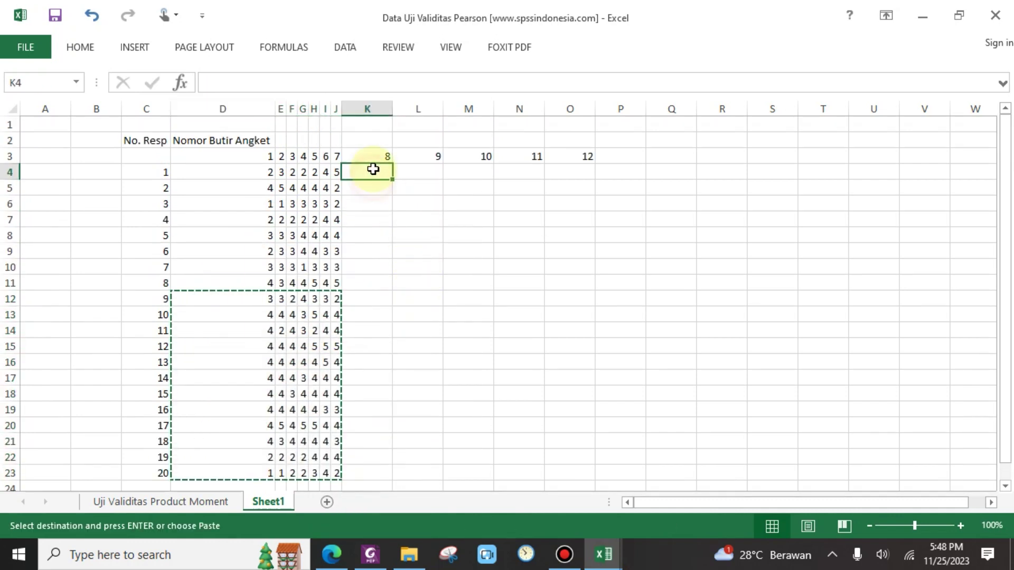
{"action": "right_click", "coordinate": [373, 173]}
{"action": "left_click", "coordinate": [431, 239]}
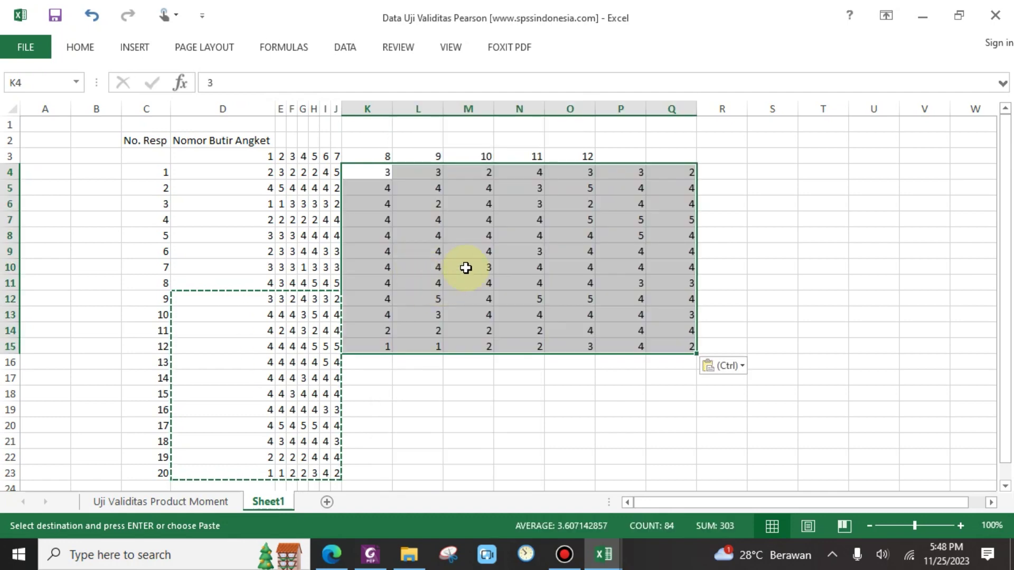
- Paste the copied response scores as values only again at cell K11 and at cell K15
{"action": "left_click", "coordinate": [370, 286]}
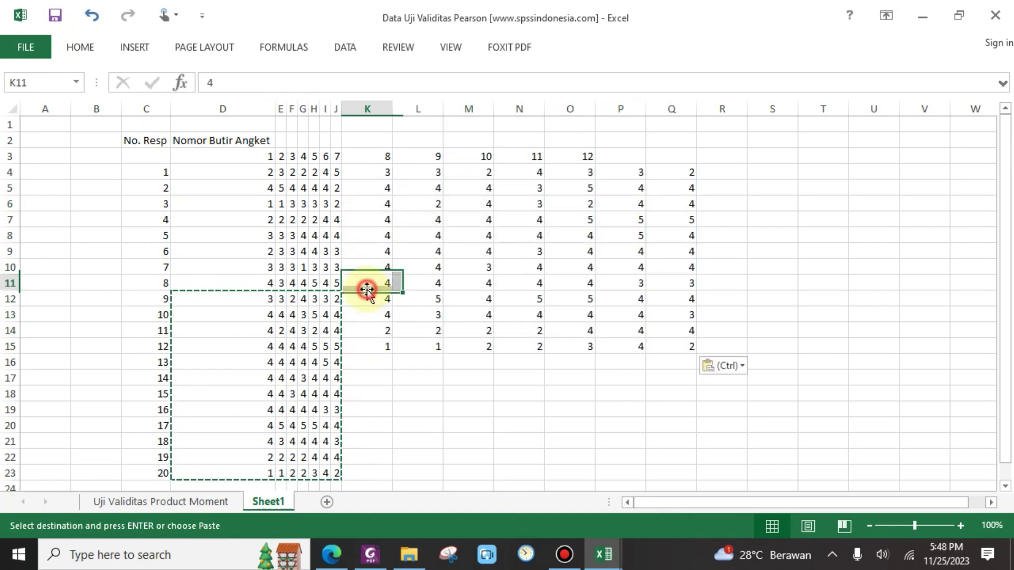
{"action": "right_click", "coordinate": [368, 286]}
{"action": "left_click", "coordinate": [422, 289]}
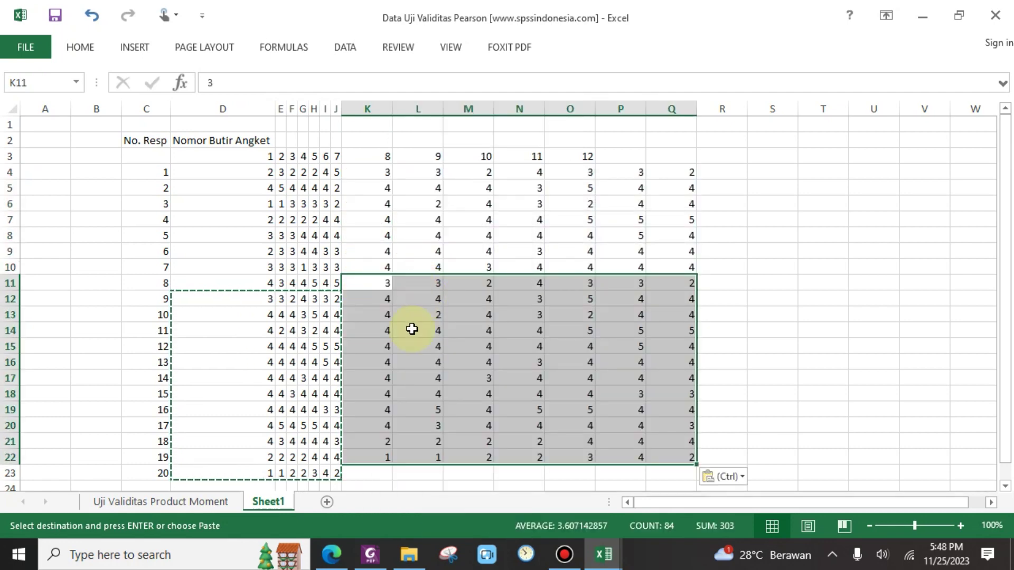
{"action": "left_click", "coordinate": [377, 352]}
{"action": "right_click", "coordinate": [378, 347]}
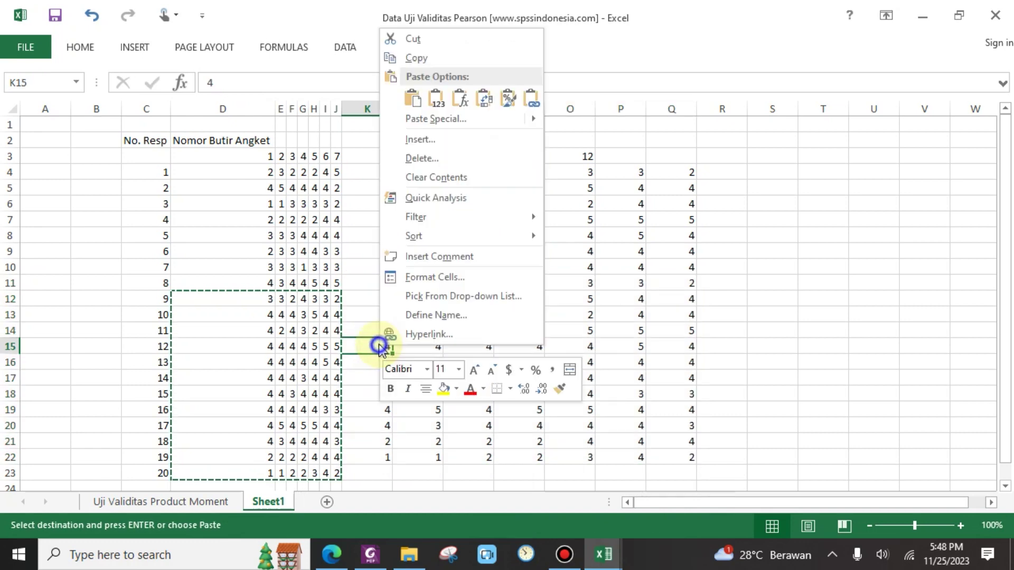
{"action": "left_click", "coordinate": [436, 111]}
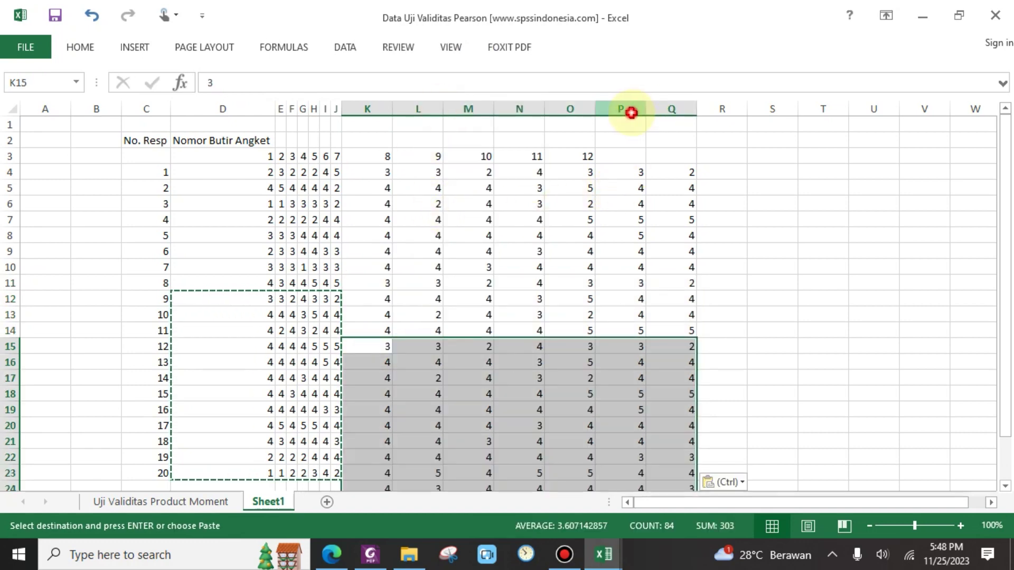
- Clear the surplus scores from columns P and Q and from rows 24 to 26 below the last respondent
{"action": "left_click_drag", "start_coordinate": [629, 108], "coordinate": [674, 118]}
{"action": "key", "text": "Delete"}
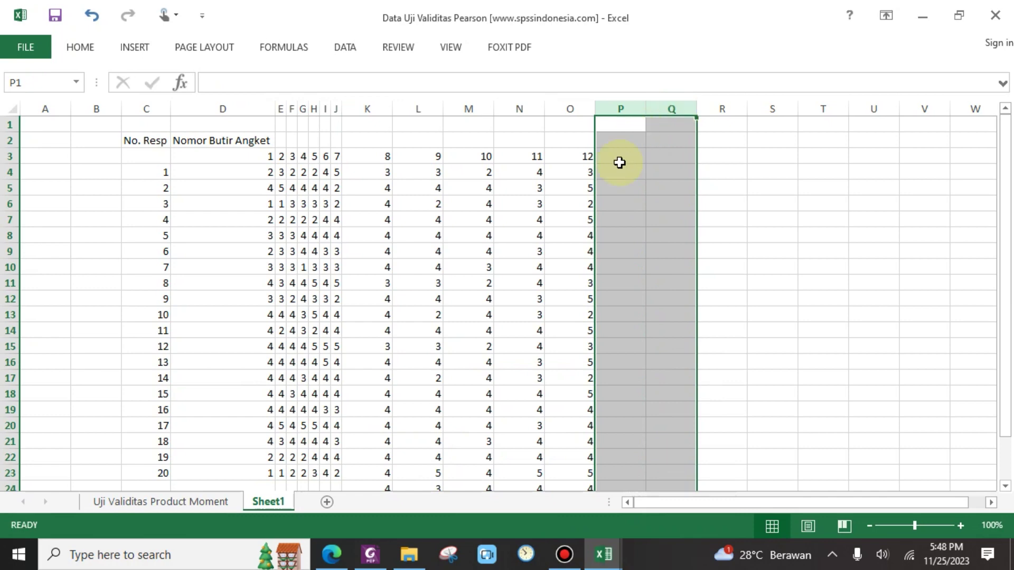
{"action": "scroll", "coordinate": [444, 311], "scroll_direction": "down", "scroll_amount": 4}
{"action": "left_click", "coordinate": [7, 301]}
{"action": "left_click_drag", "start_coordinate": [8, 301], "coordinate": [7, 325]}
{"action": "key", "text": "Delete"}
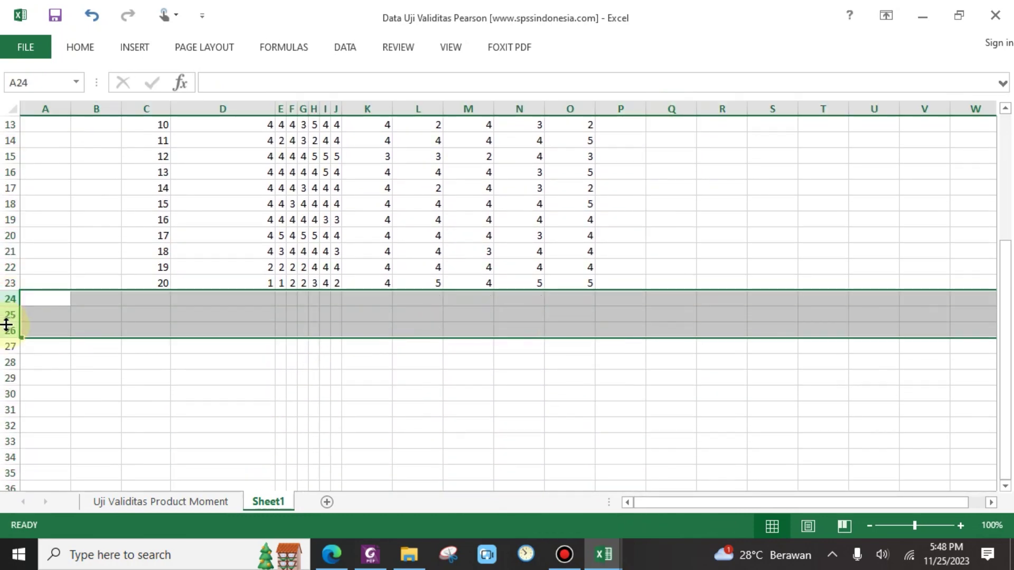
{"action": "scroll", "coordinate": [262, 226], "scroll_direction": "up", "scroll_amount": 4}
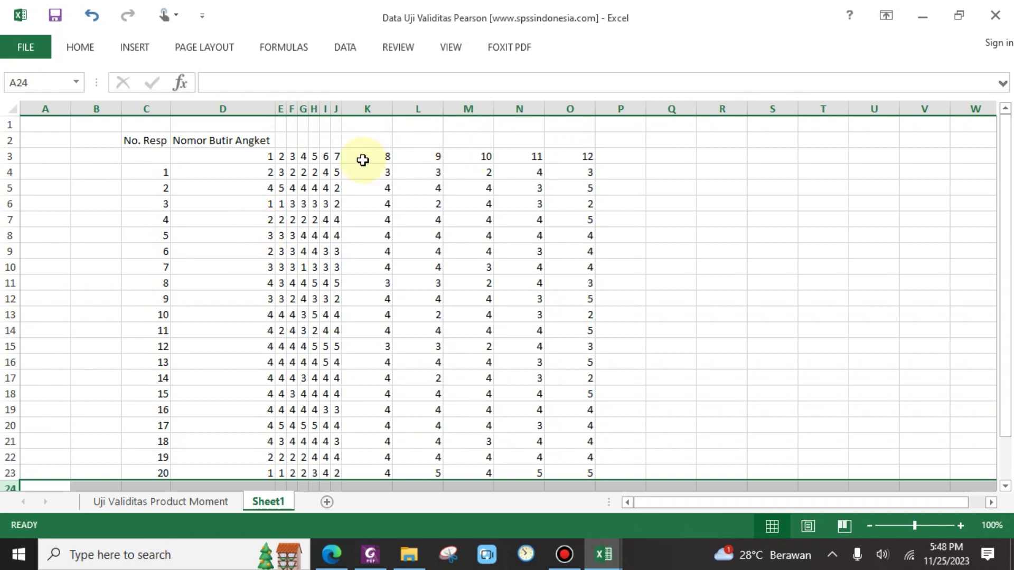
- Select the response data range D3:O23 and launch IBM SPSS Statistics 22
{"action": "left_click_drag", "start_coordinate": [537, 182], "coordinate": [581, 410]}
{"action": "scroll", "coordinate": [400, 346], "scroll_direction": "up", "scroll_amount": 2}
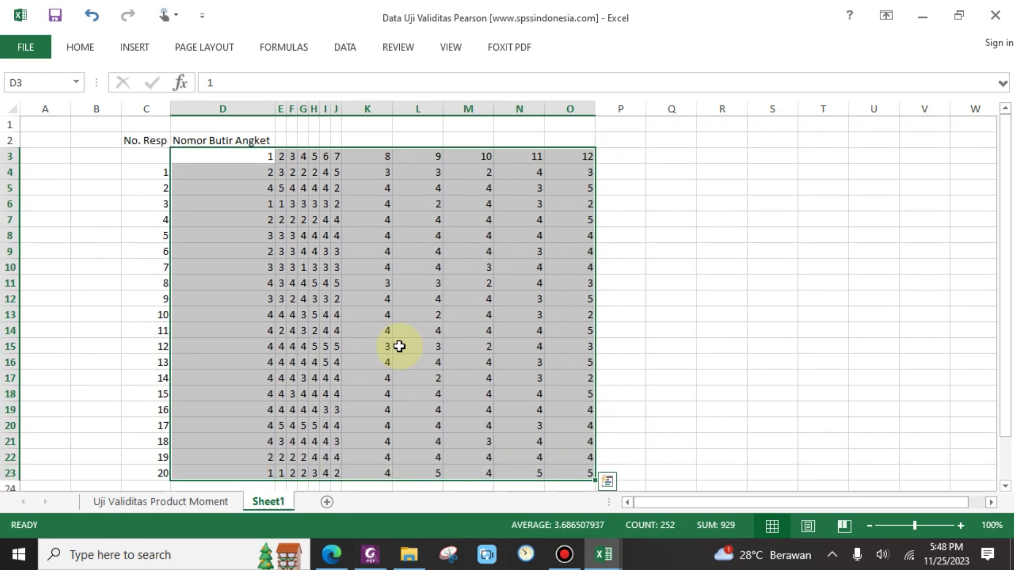
{"action": "left_click", "coordinate": [20, 558]}
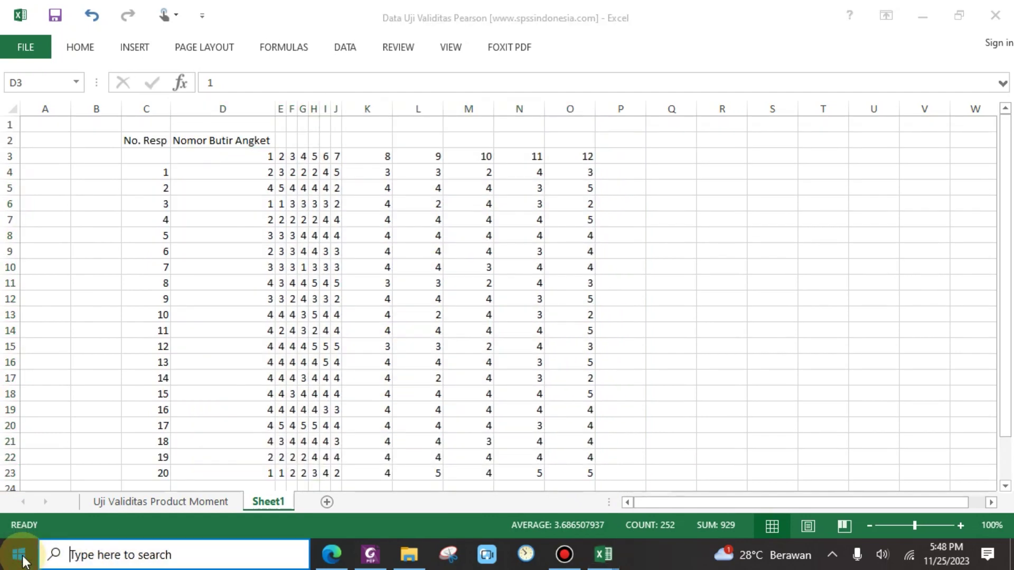
{"action": "scroll", "coordinate": [106, 394], "scroll_direction": "down", "scroll_amount": 15}
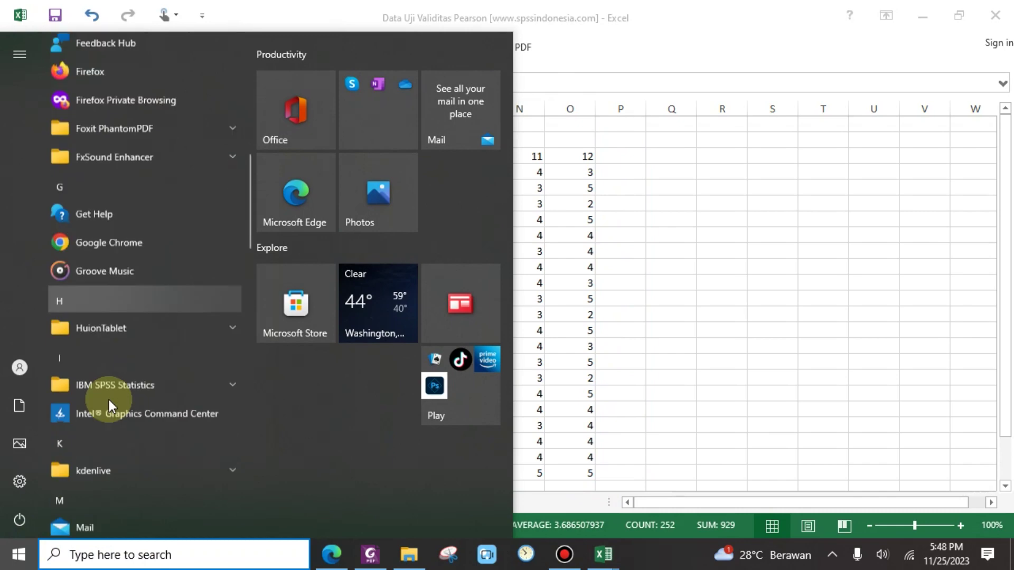
{"action": "scroll", "coordinate": [109, 400], "scroll_direction": "down", "scroll_amount": 12}
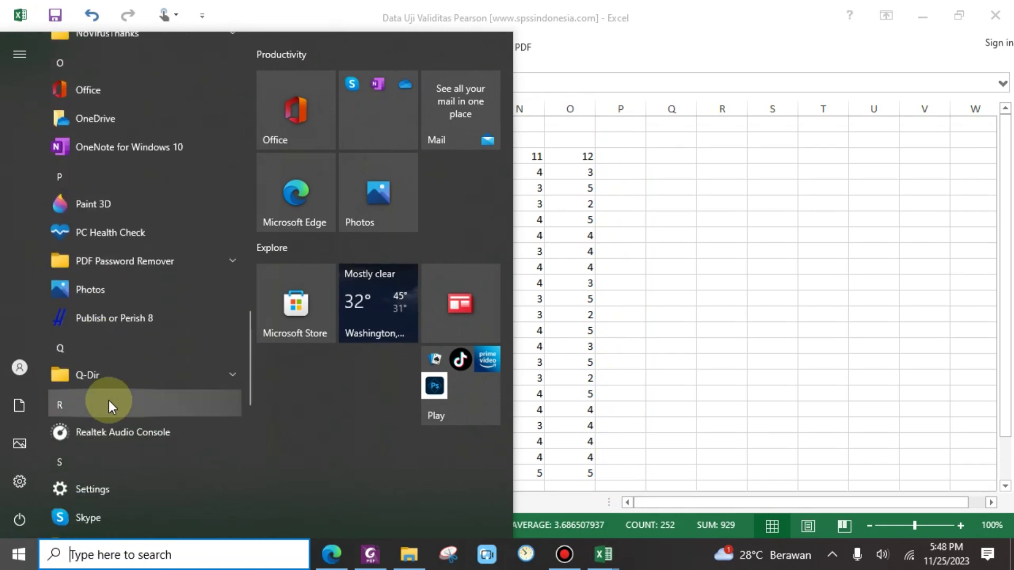
{"action": "scroll", "coordinate": [112, 395], "scroll_direction": "down", "scroll_amount": 6}
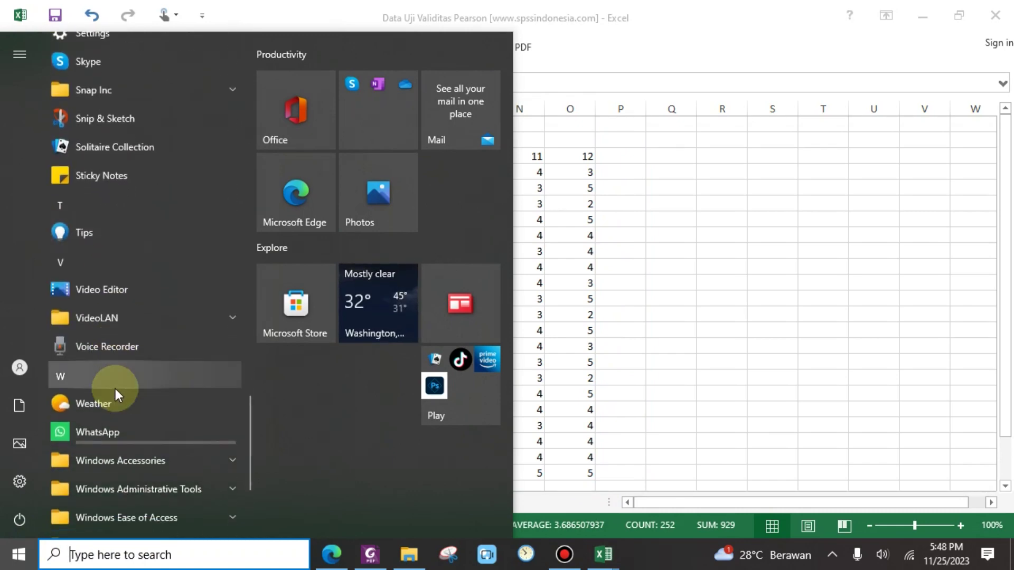
{"action": "scroll", "coordinate": [116, 389], "scroll_direction": "up", "scroll_amount": 12}
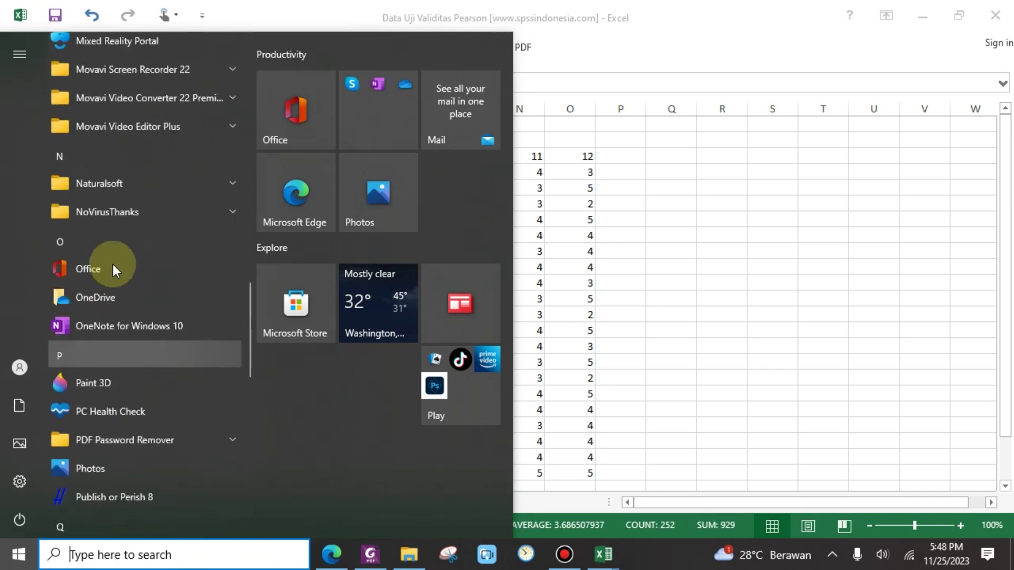
{"action": "scroll", "coordinate": [130, 223], "scroll_direction": "up", "scroll_amount": 8}
{"action": "left_click", "coordinate": [131, 232]}
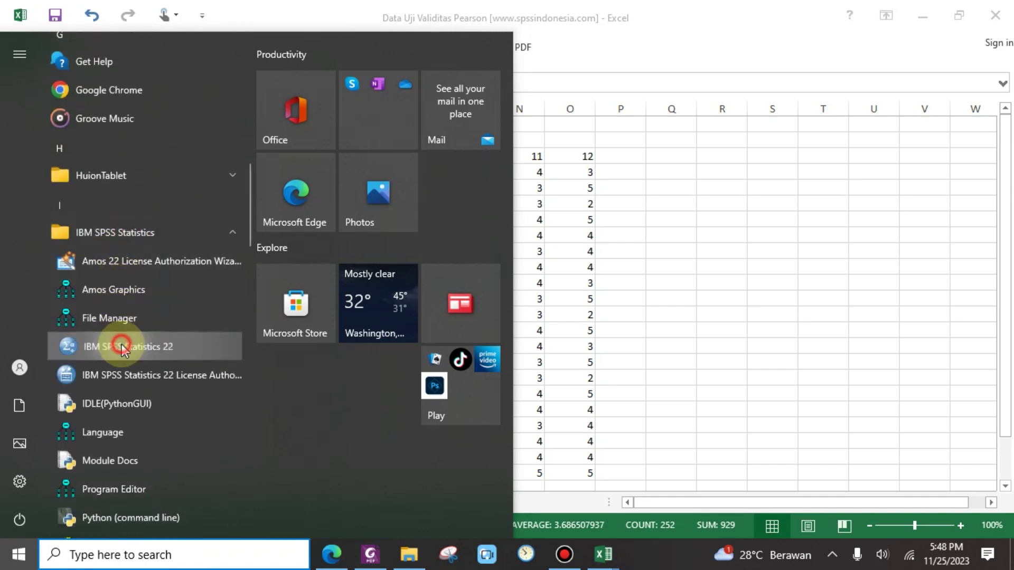
{"action": "left_click", "coordinate": [127, 346]}
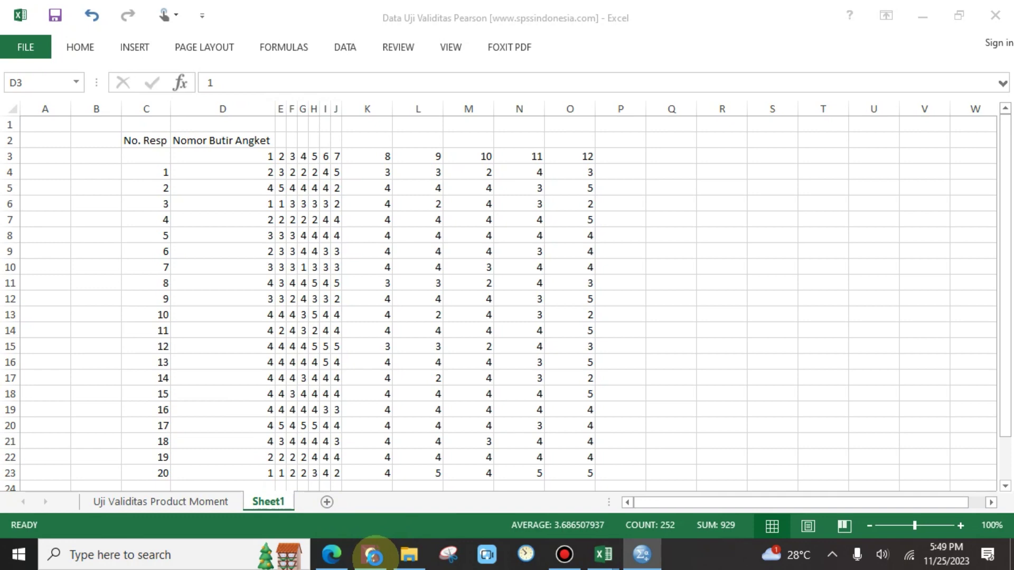
- Switch to Foxit PhantomPDF to view the thesis title on the first page, and bring up the SPSS Data Editor
{"action": "key", "text": "alt+Tab"}
{"action": "key", "text": "alt+Tab"}
{"action": "key", "text": "alt+Tab"}
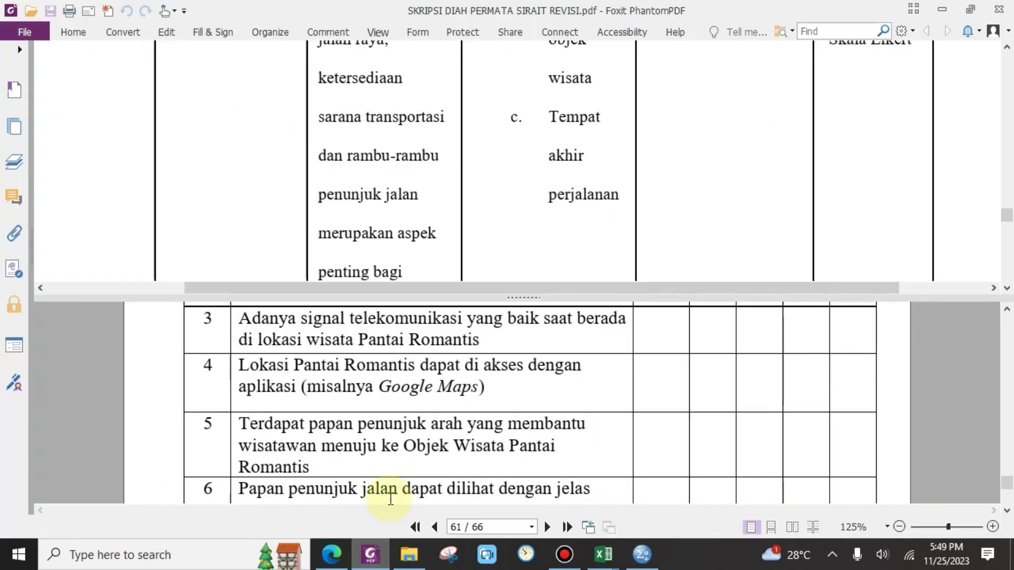
{"action": "left_click", "coordinate": [414, 527]}
{"action": "scroll", "coordinate": [423, 420], "scroll_direction": "down", "scroll_amount": 1}
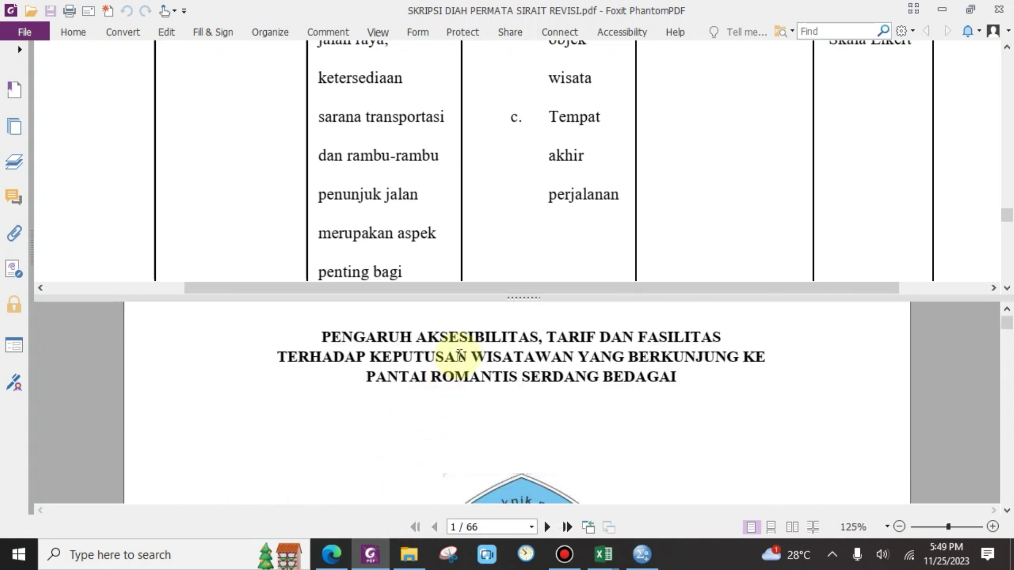
{"action": "left_click", "coordinate": [639, 554]}
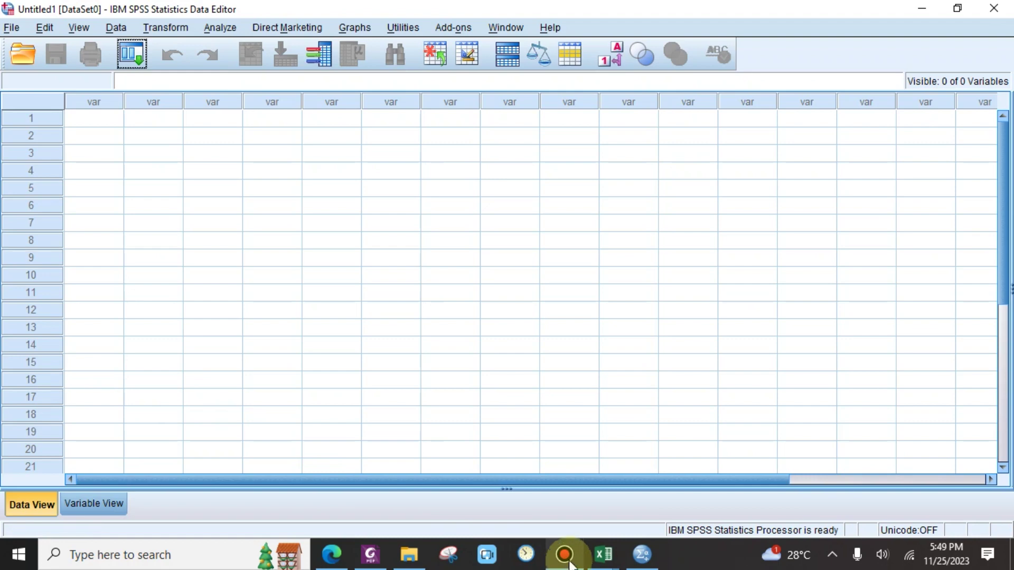
- Return to the questionnaire workbook in Excel and enter the heading TOTAL in cell P2 of Sheet1
{"action": "left_click", "coordinate": [593, 564]}
{"action": "left_click", "coordinate": [710, 497]}
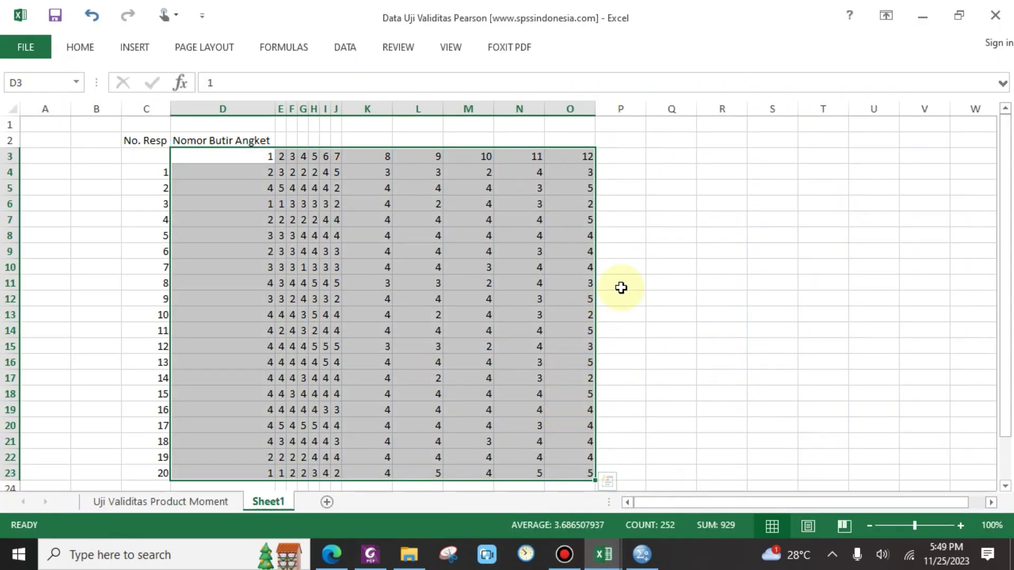
{"action": "left_click", "coordinate": [627, 142]}
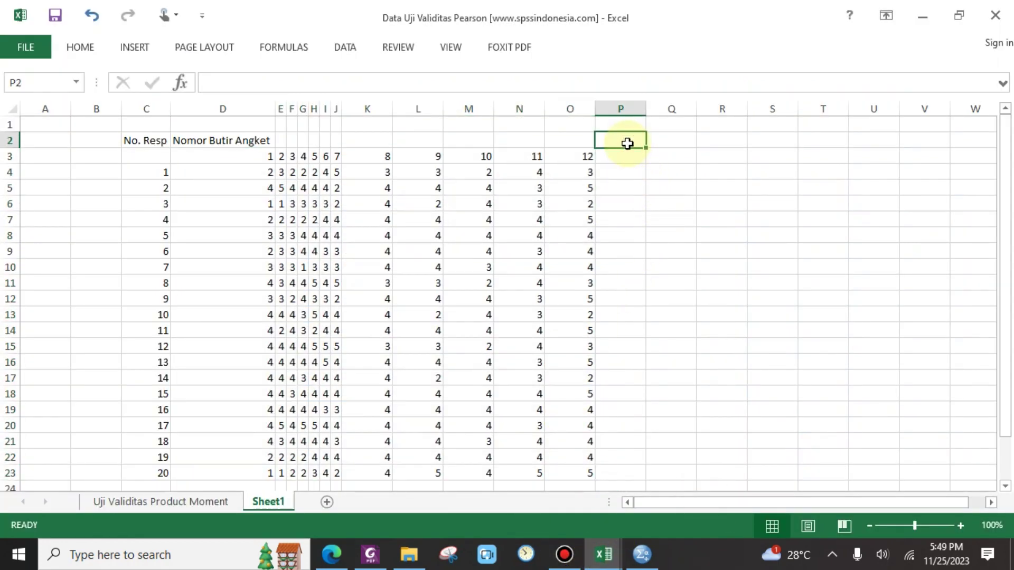
{"action": "type", "text": "TOTAL"}
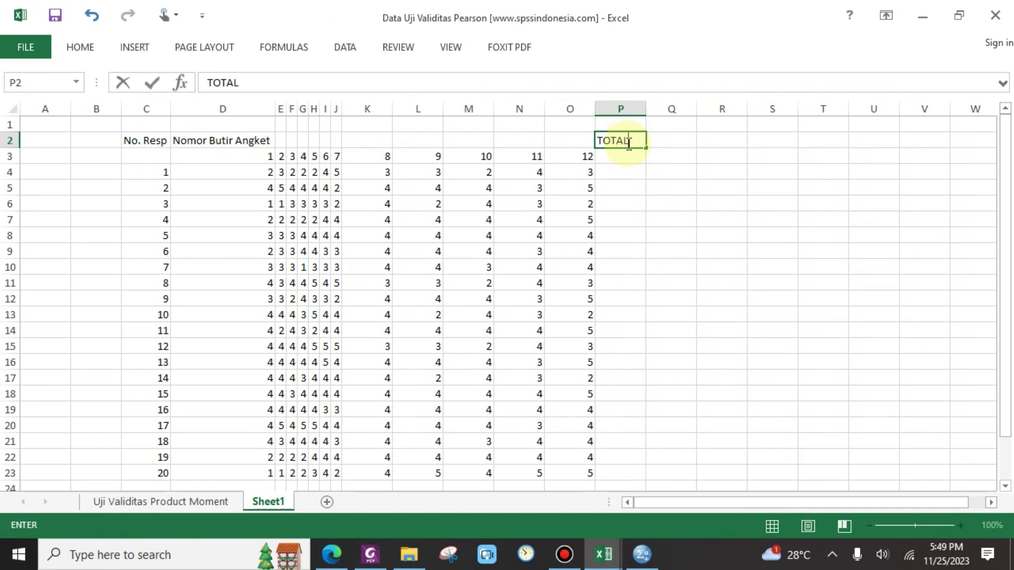
{"action": "key", "text": "Return"}
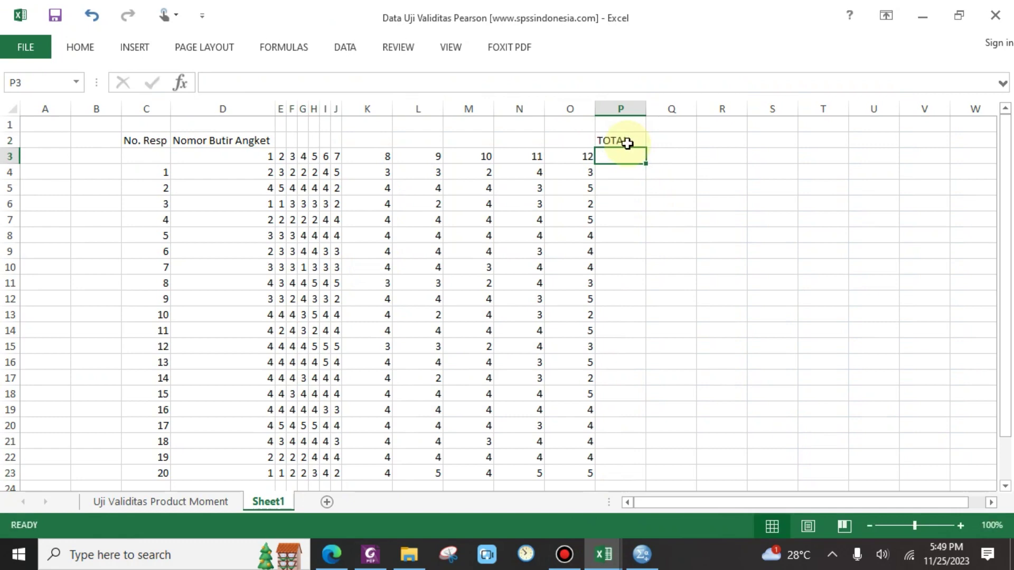
- Move the TOTAL heading from cell P2 to P3, level with the item numbers
{"action": "left_click", "coordinate": [623, 137]}
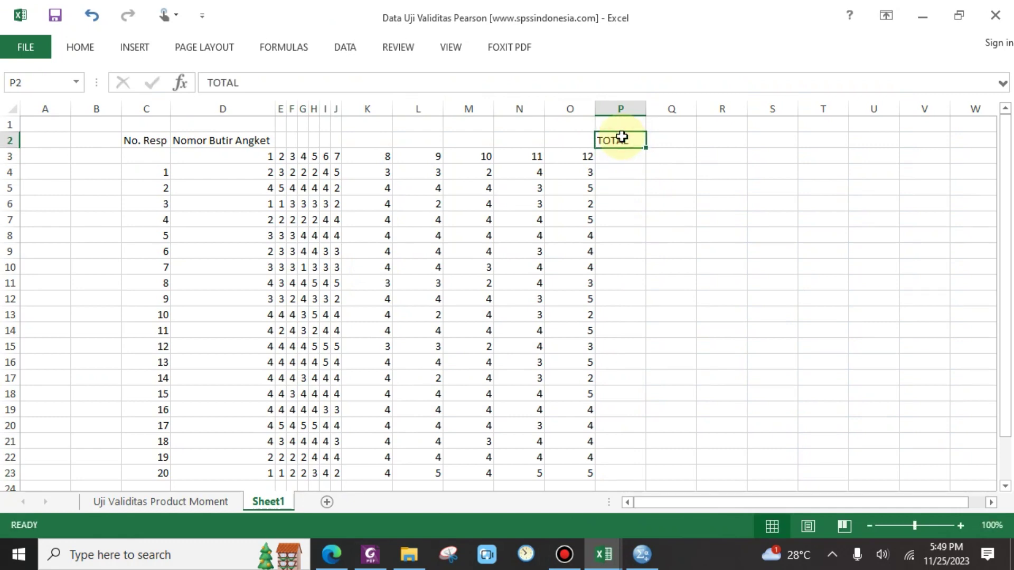
{"action": "key", "text": "ctrl+c"}
{"action": "left_click", "coordinate": [612, 154]}
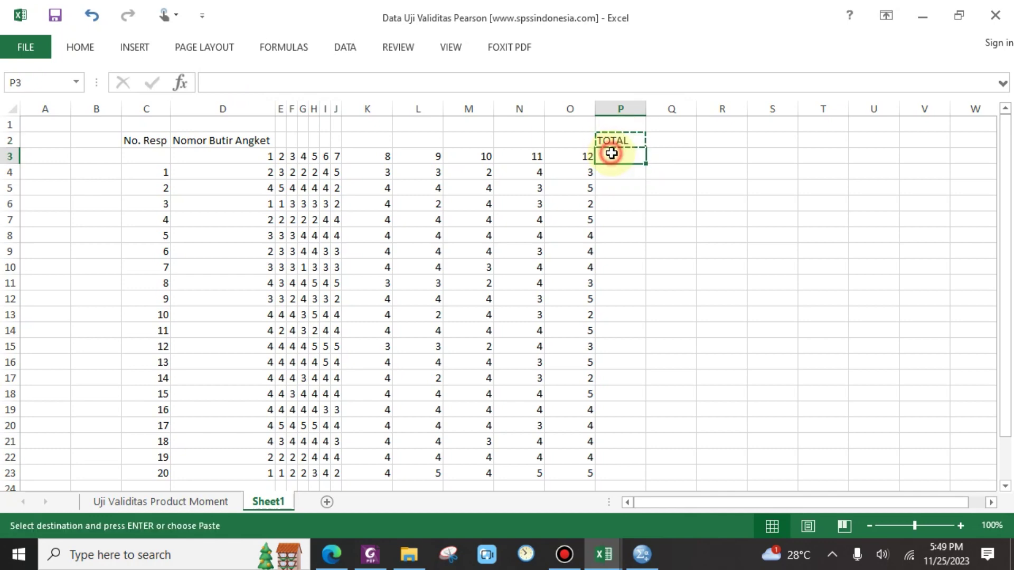
{"action": "key", "text": "Return"}
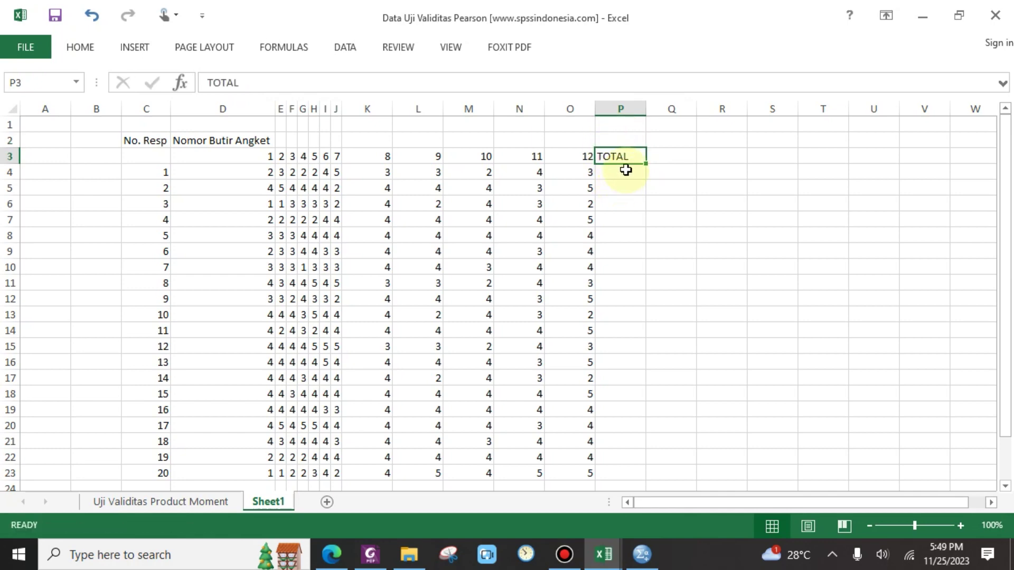
- Start a SUM formula in cell P4 for the first respondent's total
{"action": "left_click", "coordinate": [626, 170]}
{"action": "type", "text": "=S"}
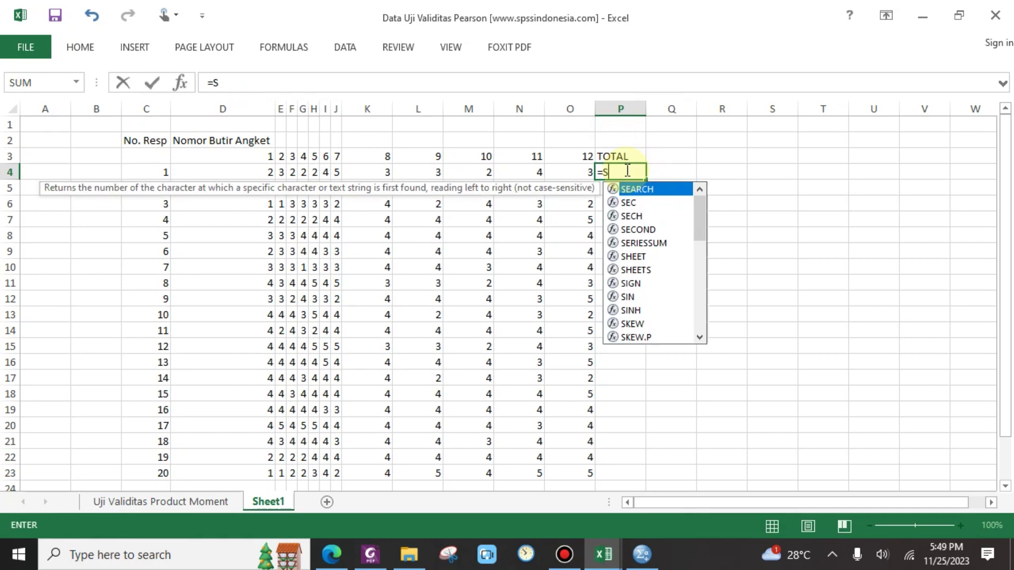
{"action": "type", "text": "UM("}
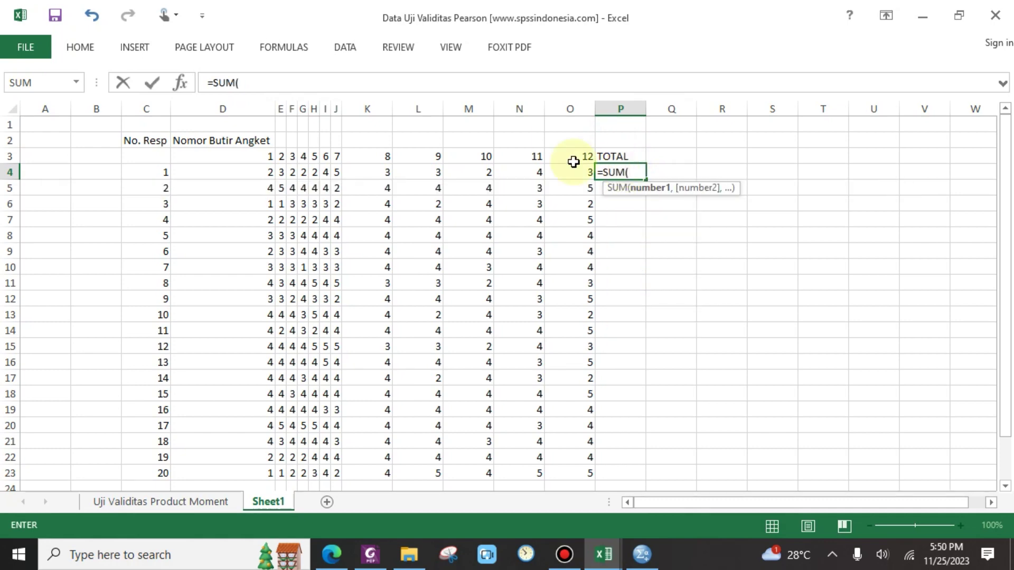
{"action": "left_click", "coordinate": [271, 153]}
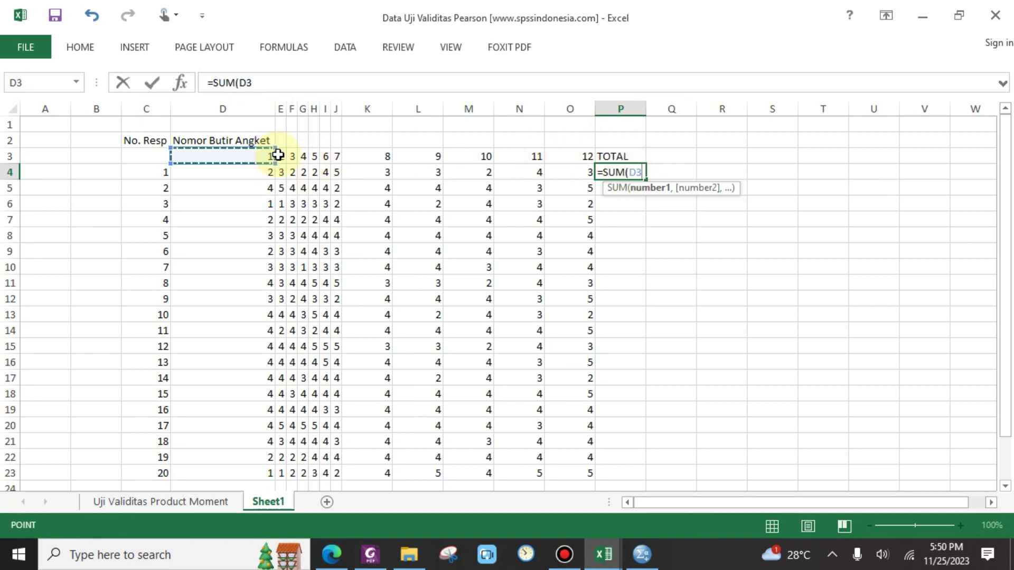
{"action": "key", "text": "shift+Right"}
{"action": "key", "text": "shift+Right"}
{"action": "key", "text": "shift+Right"}
{"action": "key", "text": "shift+Right"}
{"action": "key", "text": "shift+Right"}
{"action": "key", "text": "shift+Right"}
{"action": "key", "text": "shift+Right"}
{"action": "key", "text": "shift+Right"}
{"action": "key", "text": "shift+Right"}
{"action": "key", "text": "shift+Right"}
{"action": "key", "text": "shift+Right"}
{"action": "key", "text": "shift+Right"}
{"action": "key", "text": "shift+Right"}
{"action": "key", "text": "shift+Right"}
{"action": "key", "text": "shift+Right"}
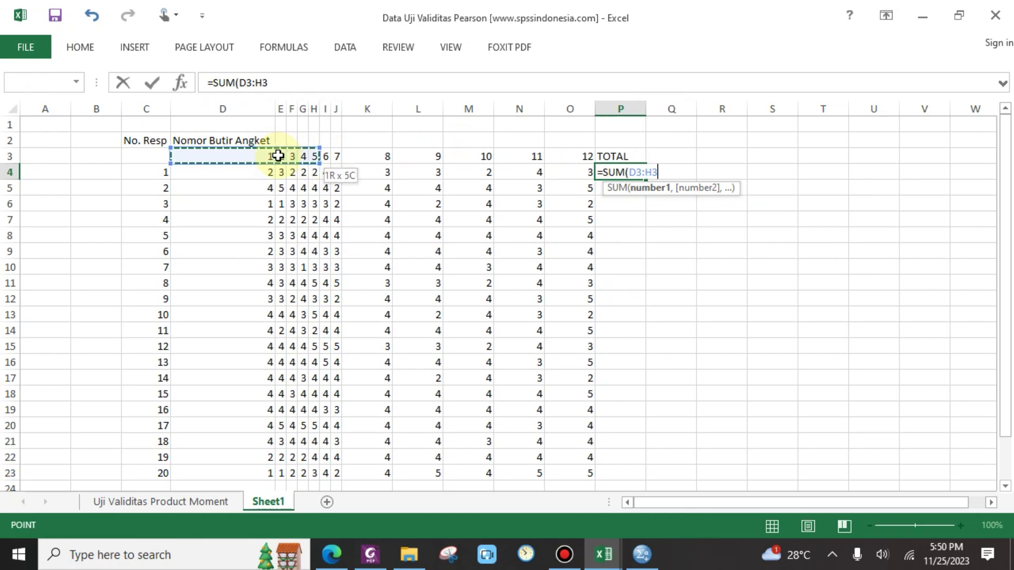
{"action": "key", "text": "shift+Left"}
{"action": "key", "text": "shift+Left"}
{"action": "key", "text": "shift+Left"}
{"action": "key", "text": "shift+Left"}
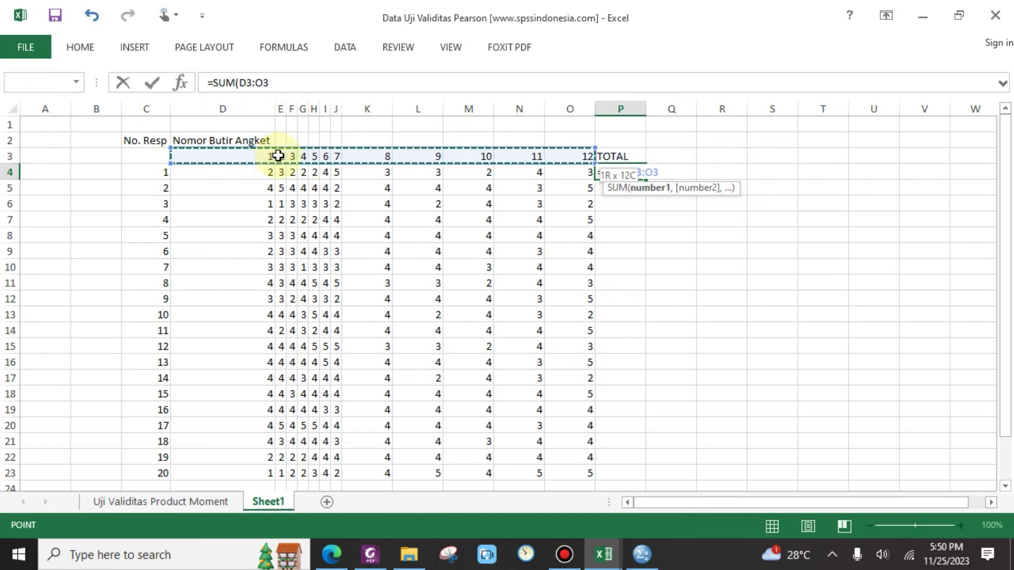
{"action": "key", "text": "BackSpace"}
{"action": "key", "text": "BackSpace"}
{"action": "key", "text": "BackSpace"}
{"action": "key", "text": "BackSpace"}
{"action": "key", "text": "BackSpace"}
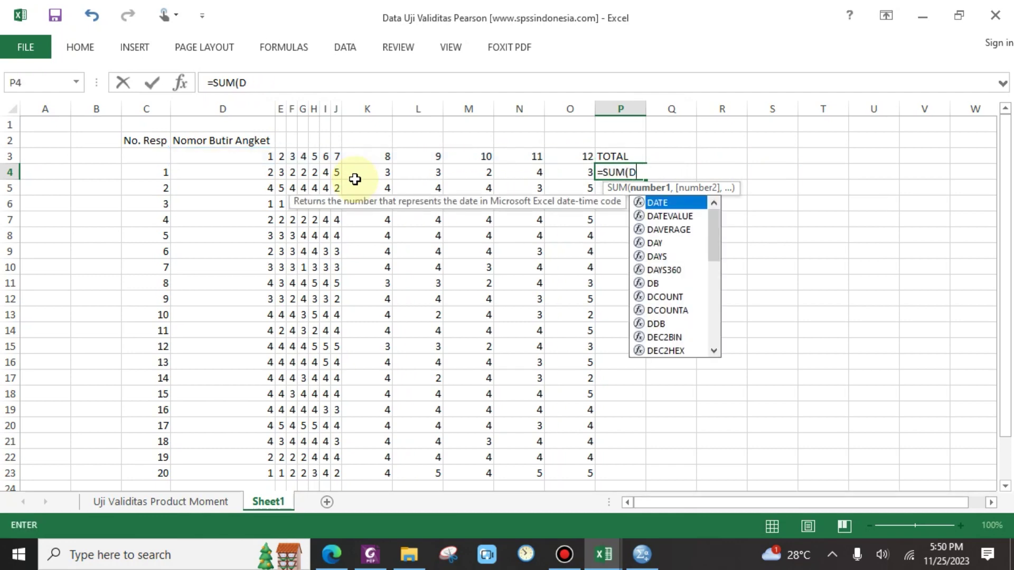
- Complete the SUM formula in P4 with the first respondent's scores, D4:O4
{"action": "left_click", "coordinate": [255, 175]}
{"action": "key", "text": "shift+Right"}
{"action": "key", "text": "shift+Right"}
{"action": "key", "text": "shift+Right"}
{"action": "key", "text": "shift+Right"}
{"action": "key", "text": "shift+Right"}
{"action": "key", "text": "shift+Right"}
{"action": "key", "text": "shift+Right"}
{"action": "key", "text": "shift+Right"}
{"action": "key", "text": "shift+Right"}
{"action": "key", "text": "shift+Right"}
{"action": "key", "text": "shift+Right"}
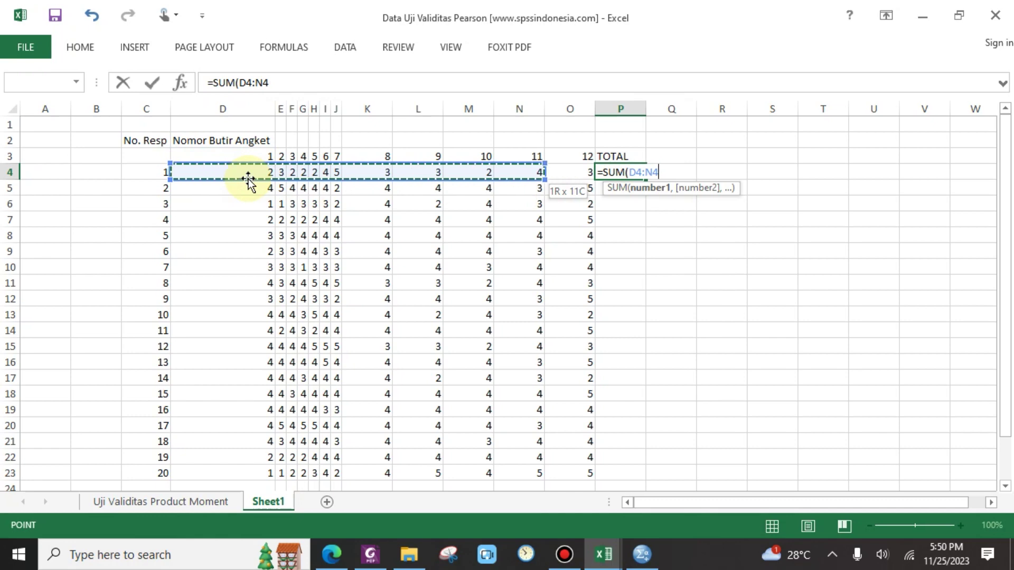
{"action": "key", "text": "Return"}
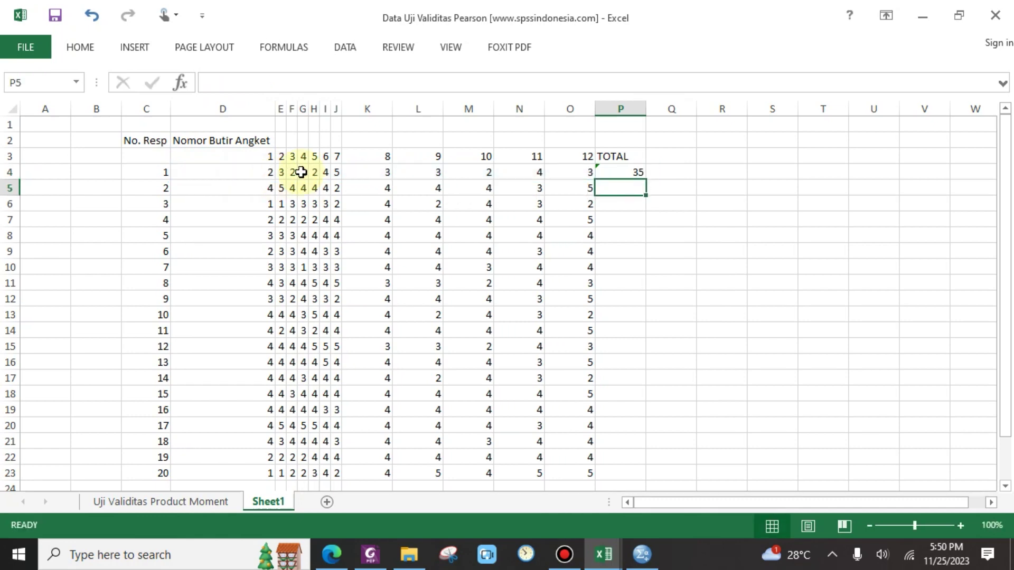
- Fill the total formula from P4 down to P23 for all 20 respondents
{"action": "left_click", "coordinate": [632, 172]}
{"action": "left_click_drag", "start_coordinate": [645, 179], "coordinate": [638, 478]}
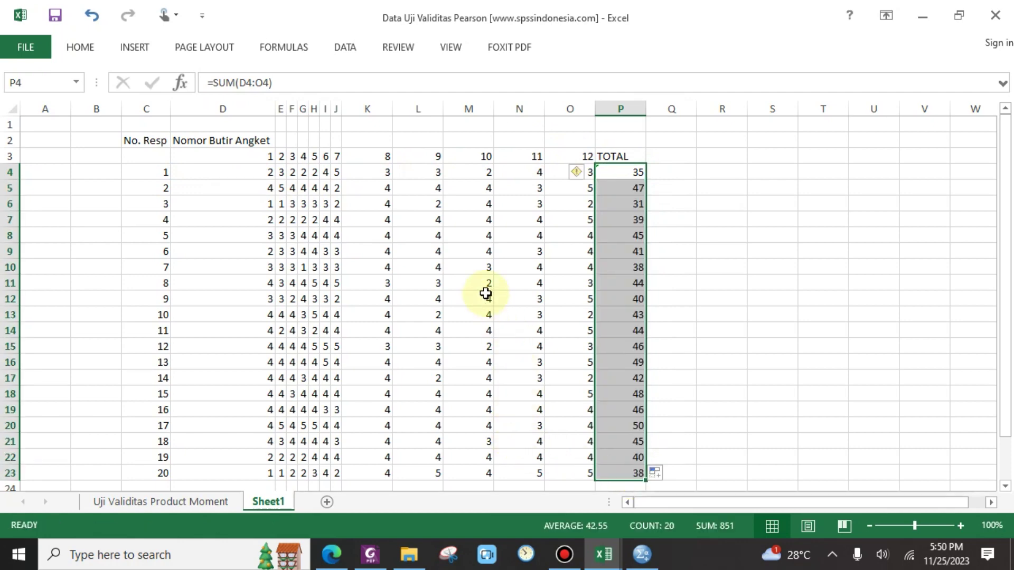
{"action": "left_click", "coordinate": [435, 206]}
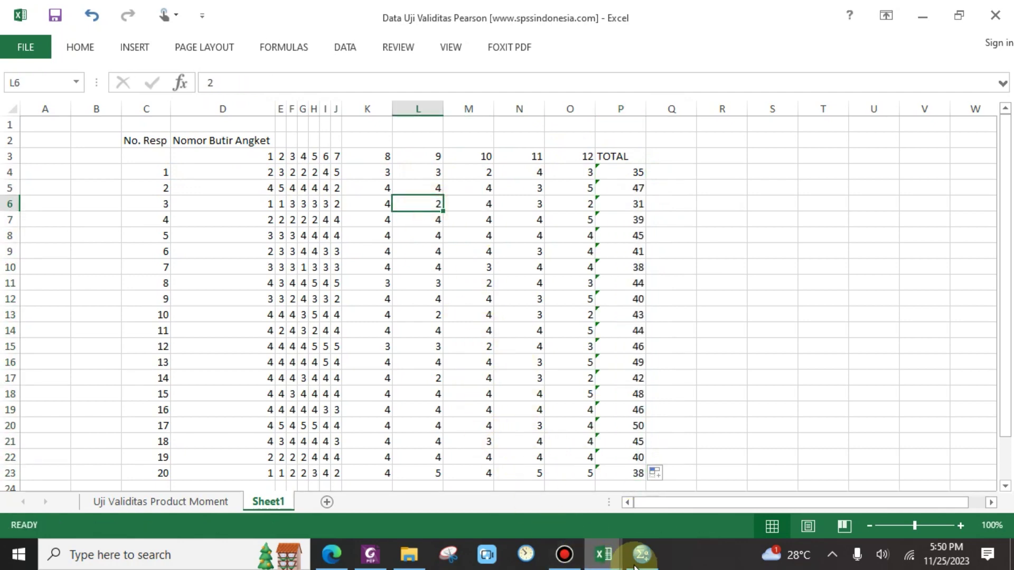
- Copy the header row D3:P3 and paste it transposed as a vertical list starting at cell S6
{"action": "left_click_drag", "start_coordinate": [271, 154], "coordinate": [611, 162]}
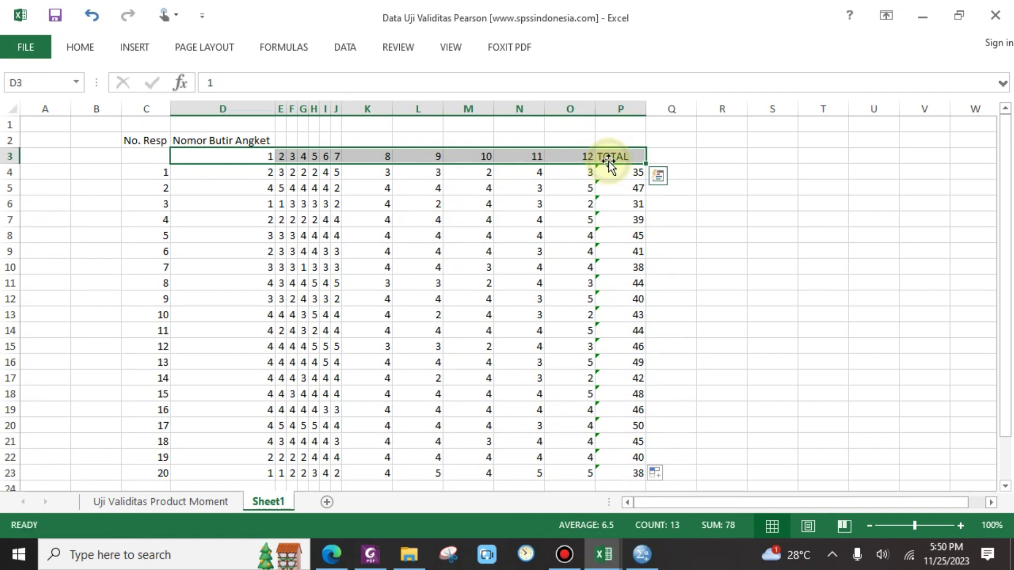
{"action": "right_click", "coordinate": [611, 159]}
{"action": "left_click", "coordinate": [657, 181]}
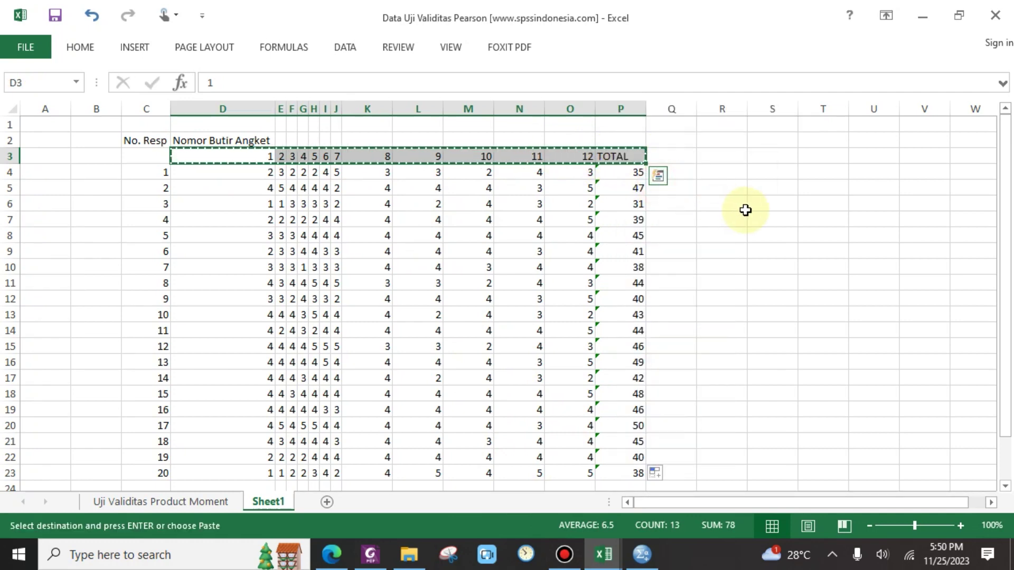
{"action": "left_click", "coordinate": [762, 204]}
{"action": "right_click", "coordinate": [764, 205]}
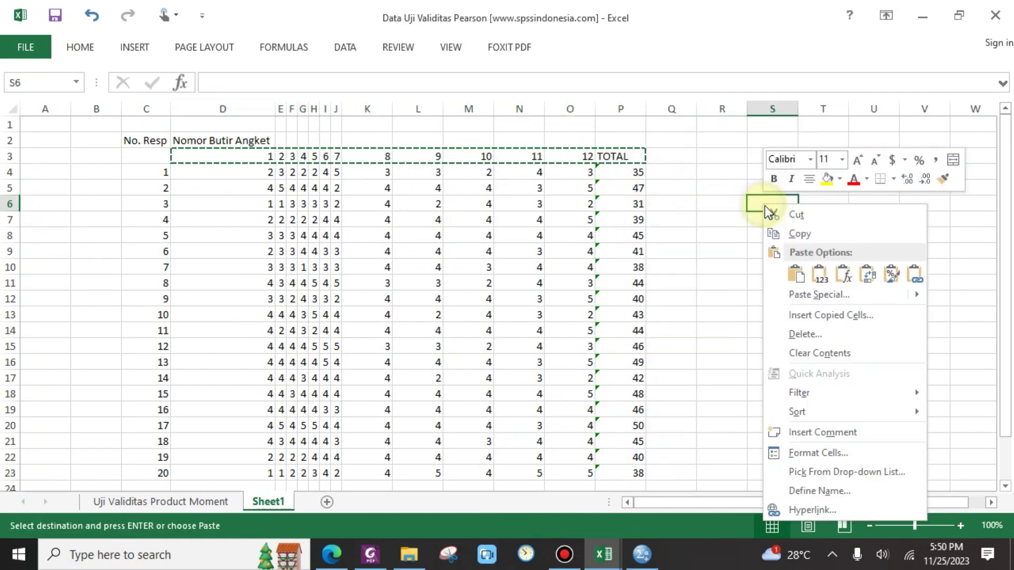
{"action": "left_click", "coordinate": [819, 295]}
{"action": "left_click", "coordinate": [835, 373]}
{"action": "left_click", "coordinate": [878, 402]}
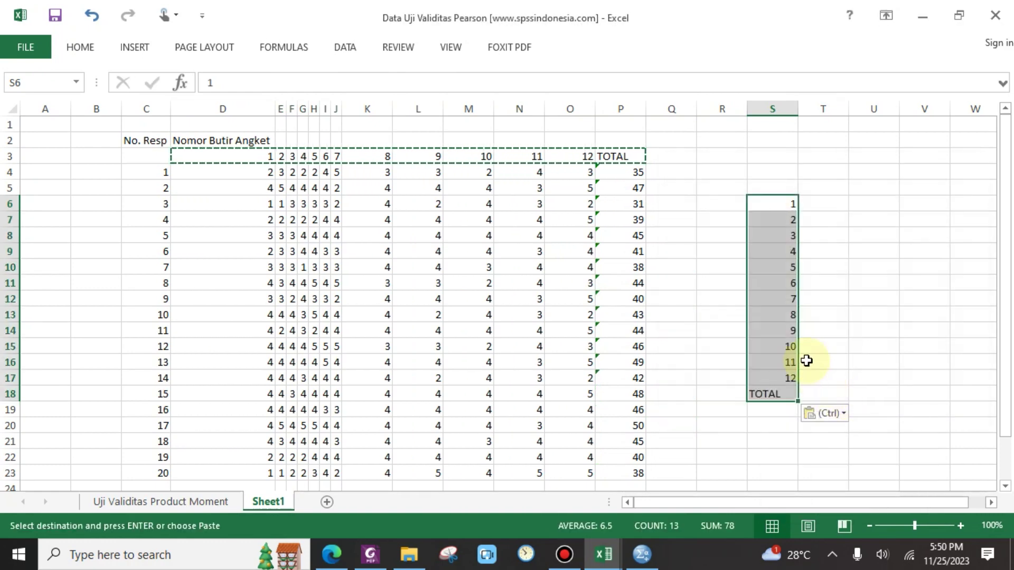
- Switch to the SPSS Data Editor and show Variable View
{"action": "left_click", "coordinate": [648, 553]}
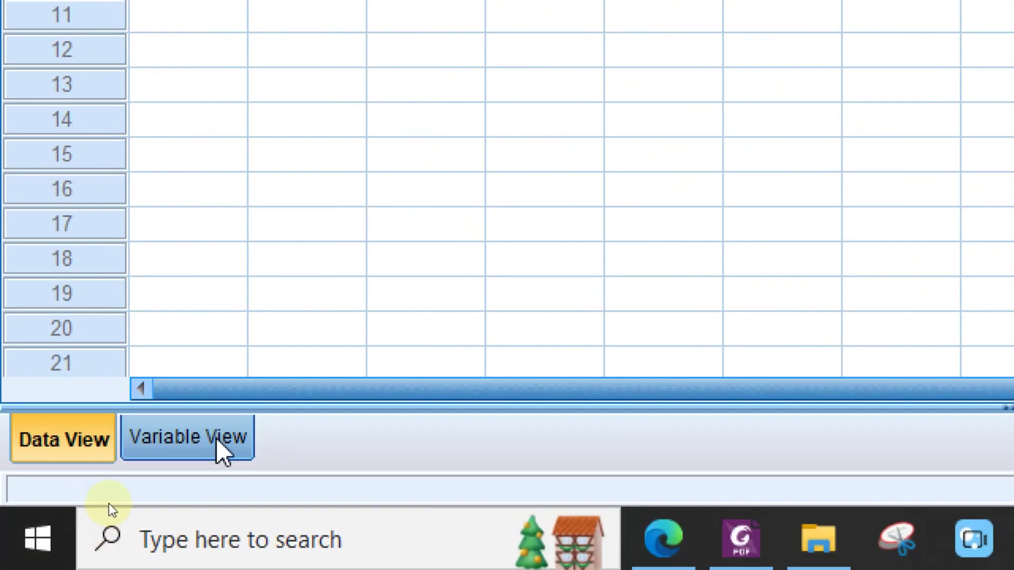
{"action": "left_click", "coordinate": [217, 438]}
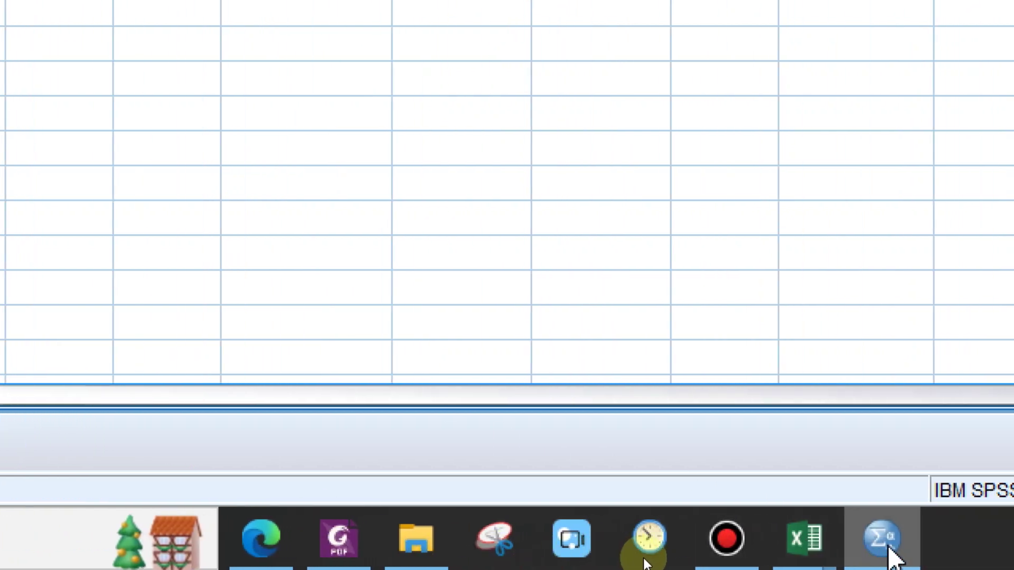
- Return to the questionnaire workbook in Excel and copy the vertical header list S6:S18
{"action": "mouse_move", "coordinate": [840, 544]}
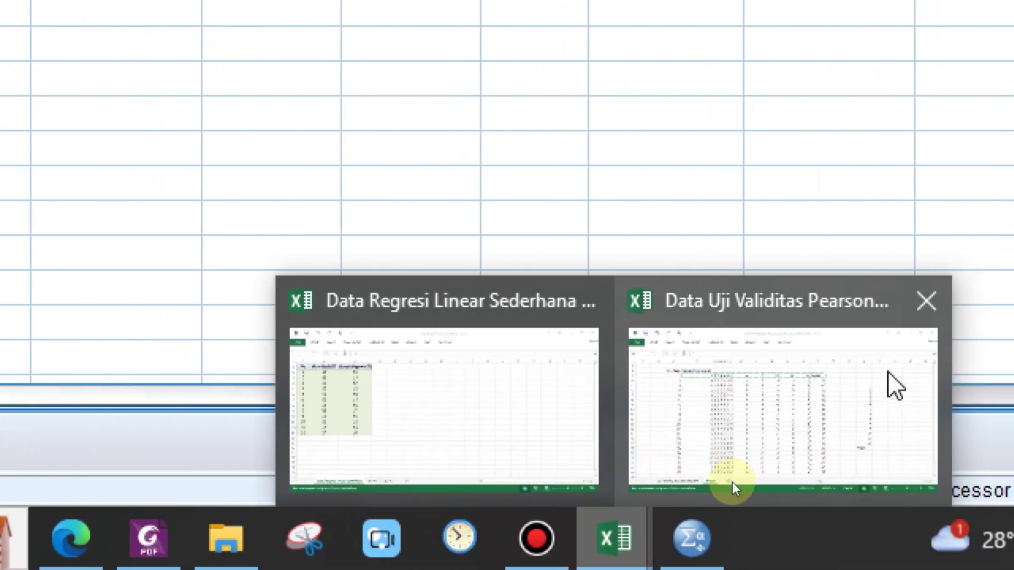
{"action": "left_click", "coordinate": [993, 382]}
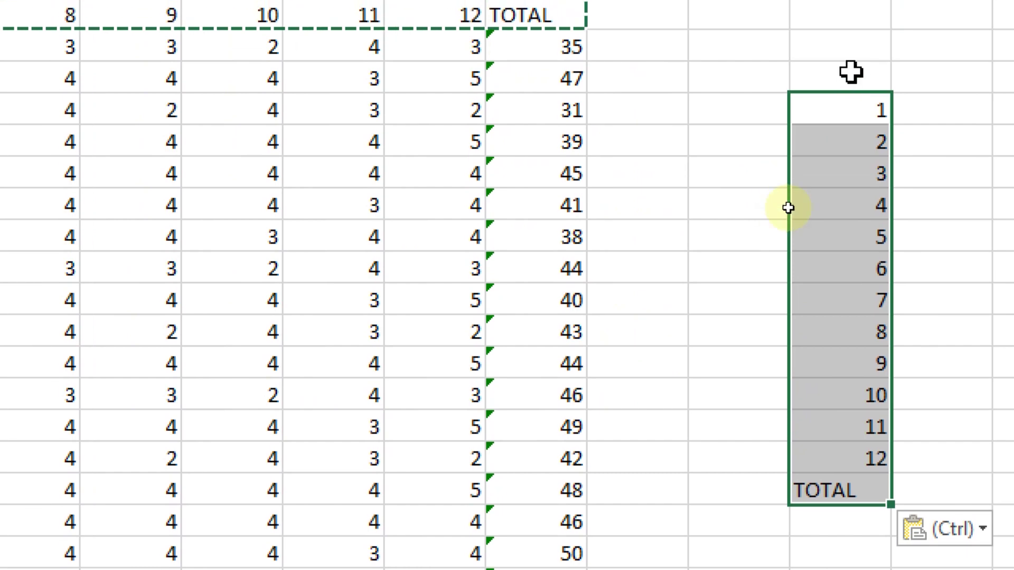
{"action": "right_click", "coordinate": [879, 96]}
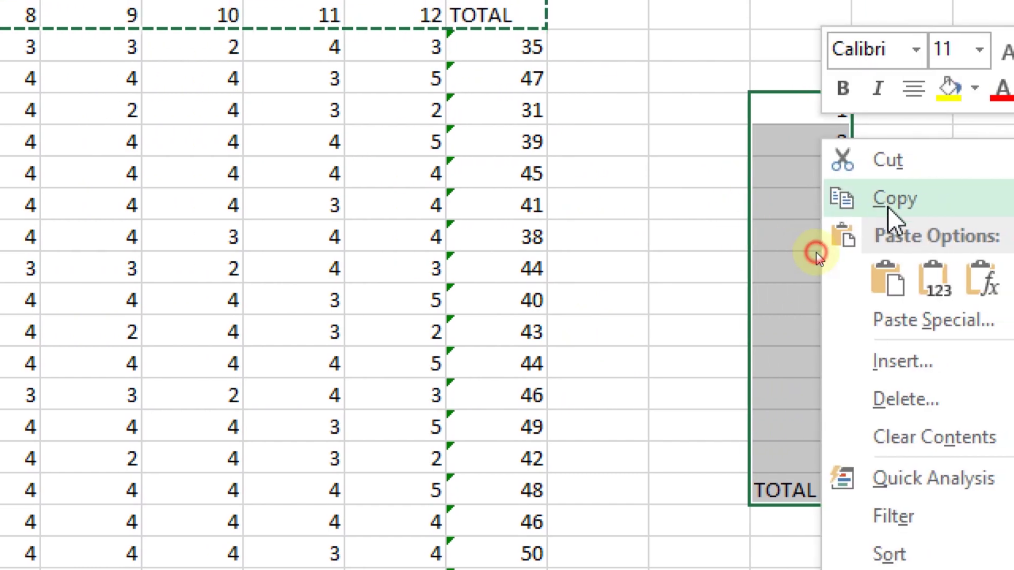
{"action": "left_click", "coordinate": [898, 204]}
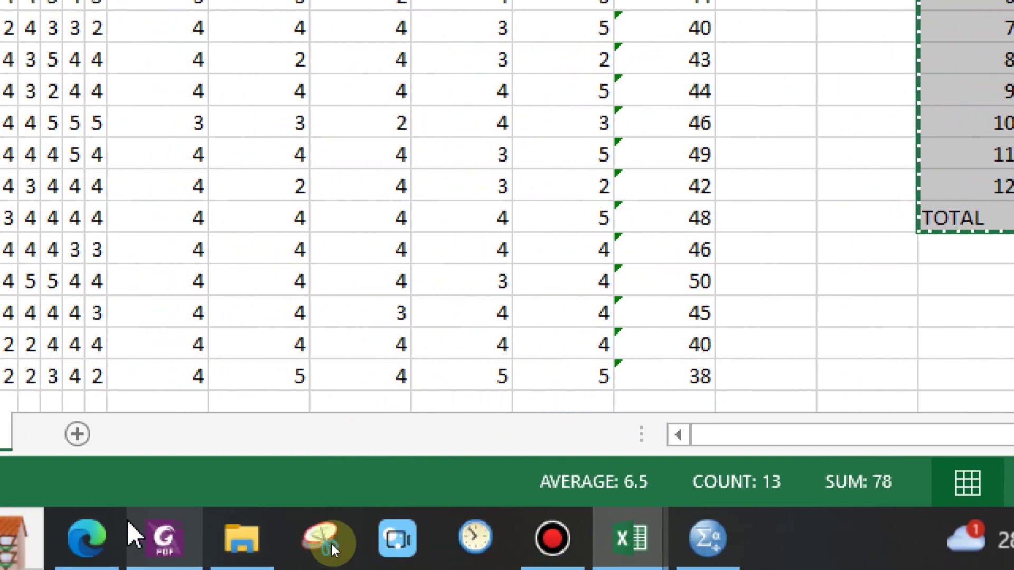
- Switch to SPSS and try to paste the copied headers as variable names, starting at the first row of the Name column
{"action": "left_click", "coordinate": [653, 557]}
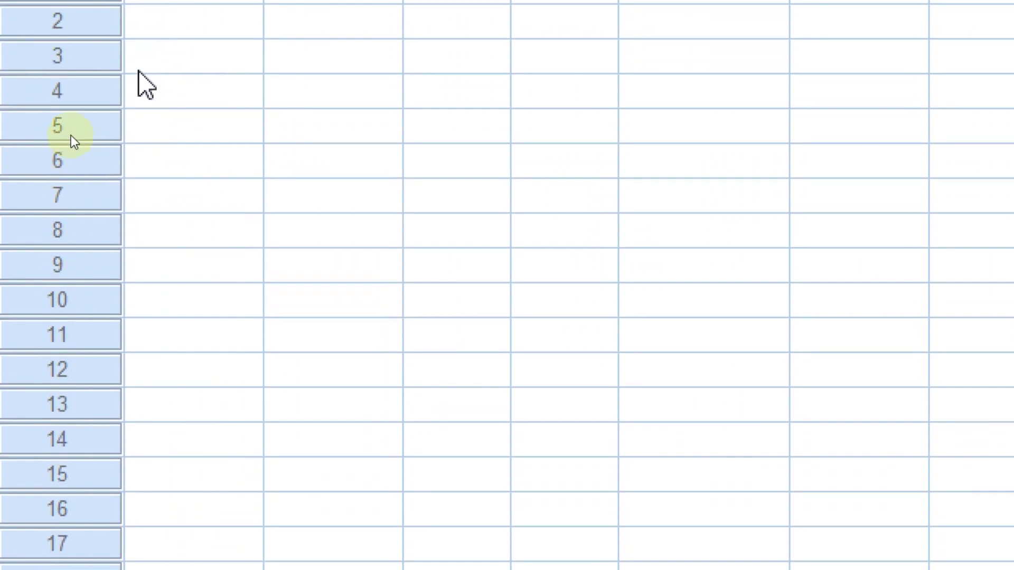
{"action": "left_click", "coordinate": [169, 95]}
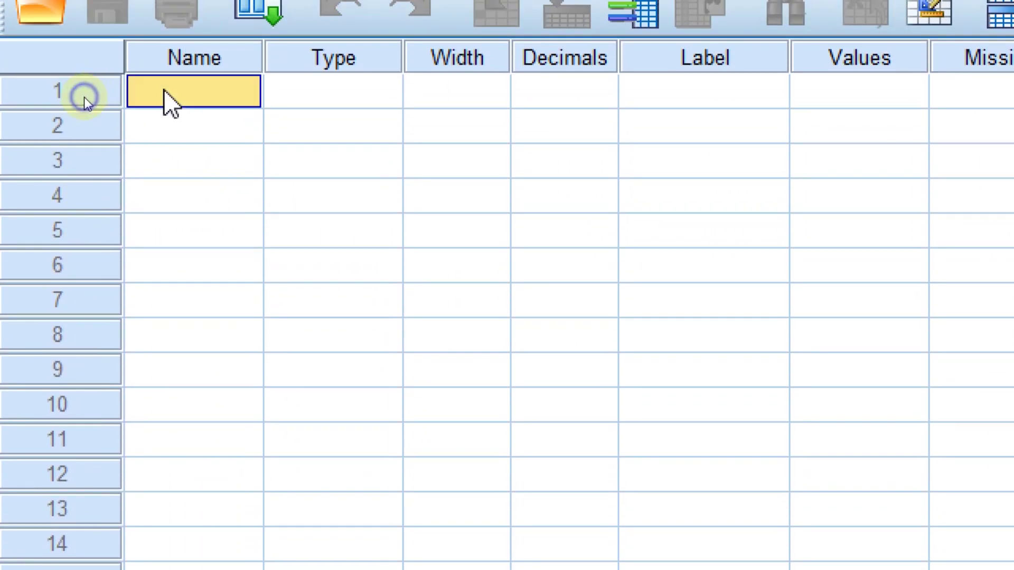
{"action": "right_click", "coordinate": [163, 92]}
{"action": "left_click", "coordinate": [189, 149]}
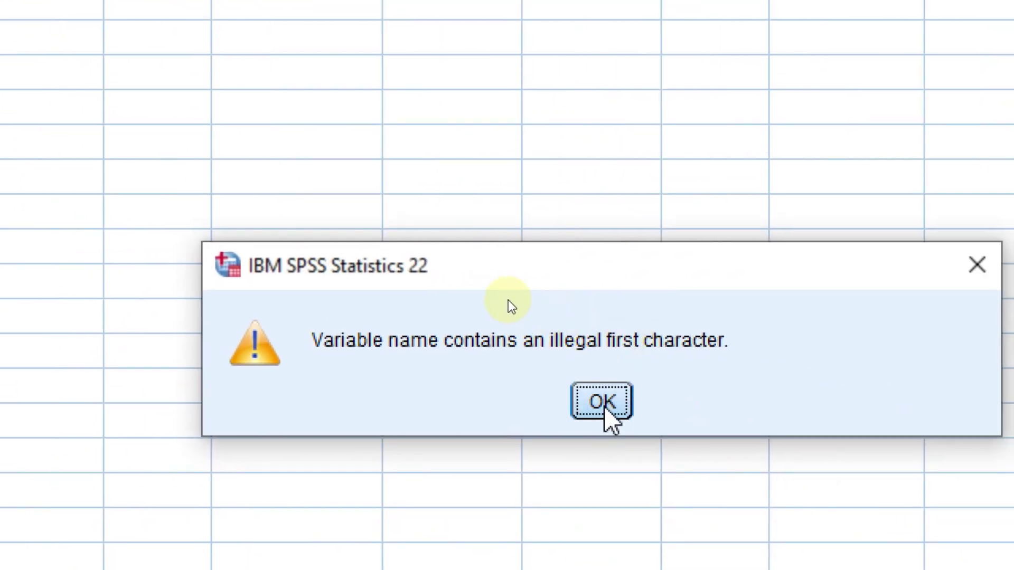
{"action": "left_click", "coordinate": [602, 402]}
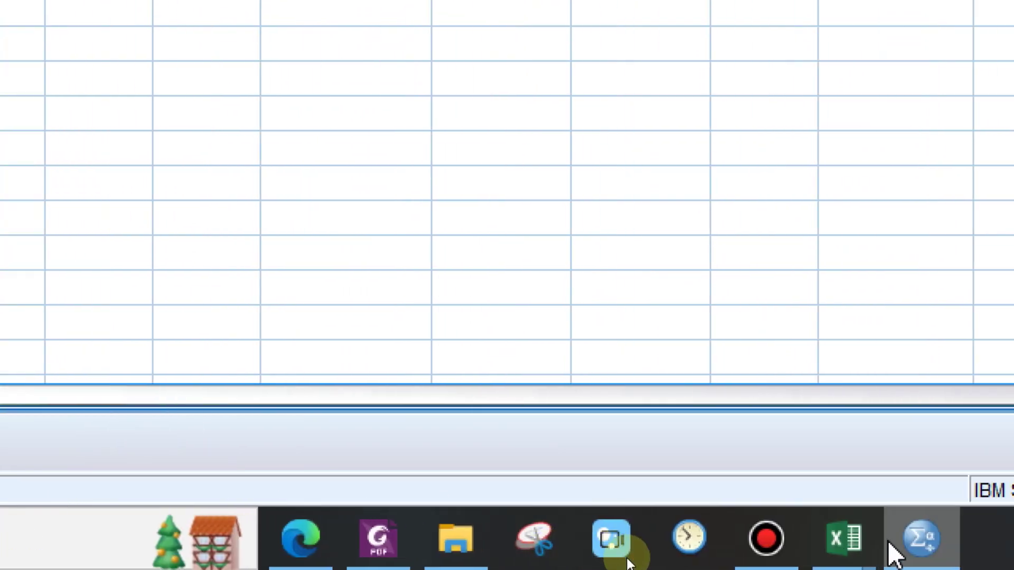
- Return to the questionnaire workbook in Excel and change the TOTAL label in S18 to TOTALX1
{"action": "mouse_move", "coordinate": [842, 541]}
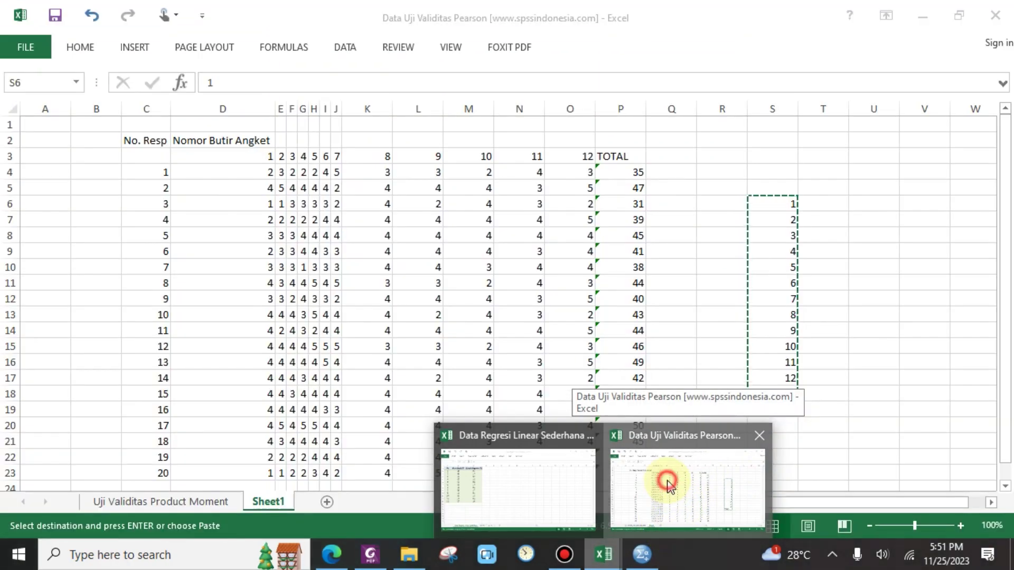
{"action": "left_click", "coordinate": [668, 487]}
{"action": "left_click", "coordinate": [652, 235]}
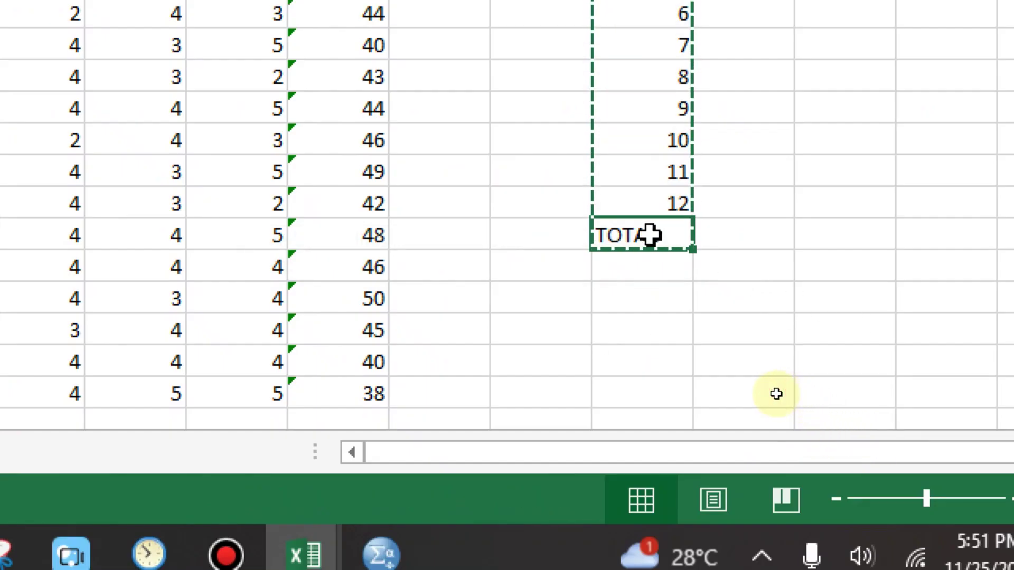
{"action": "type", "text": "t"}
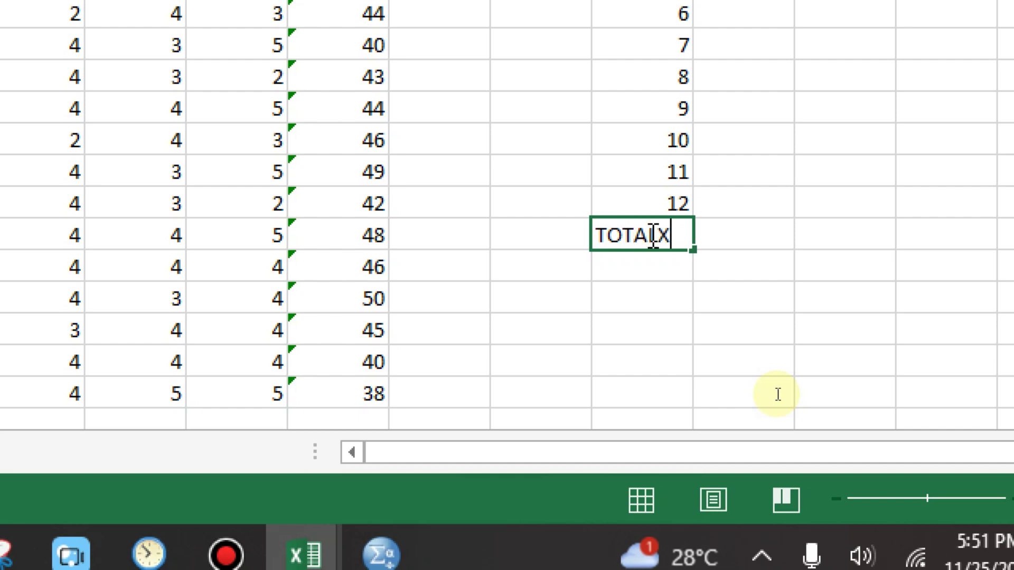
{"action": "key", "text": "Return"}
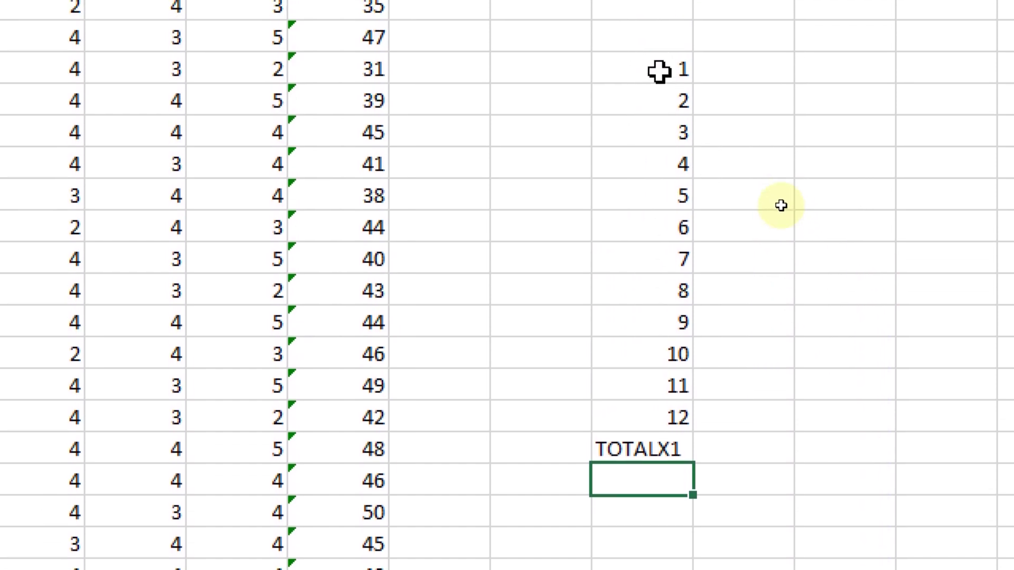
- Change the first item label in S6 to X1.1 and select that cell again
{"action": "left_click", "coordinate": [659, 72]}
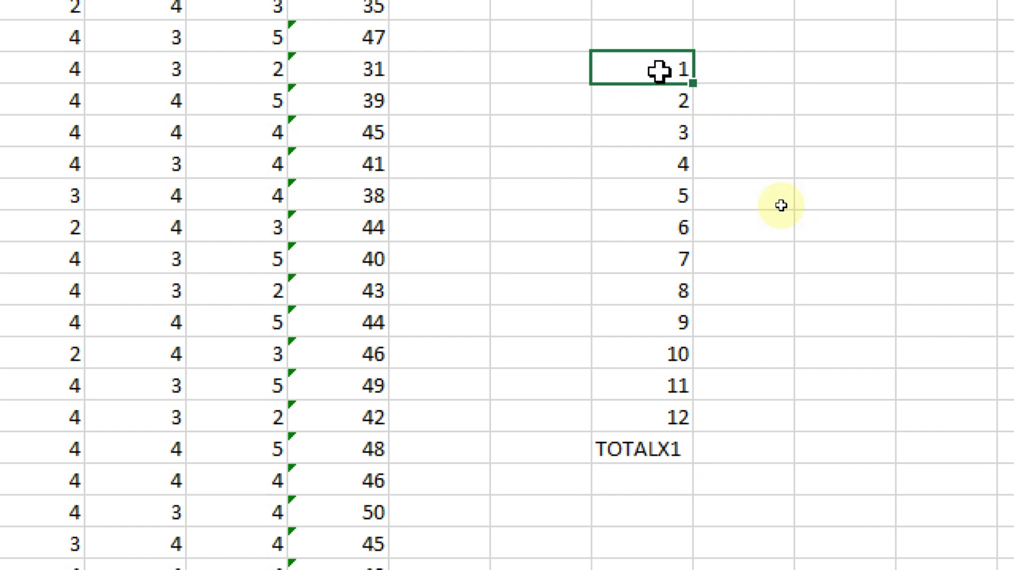
{"action": "double_click", "coordinate": [660, 71]}
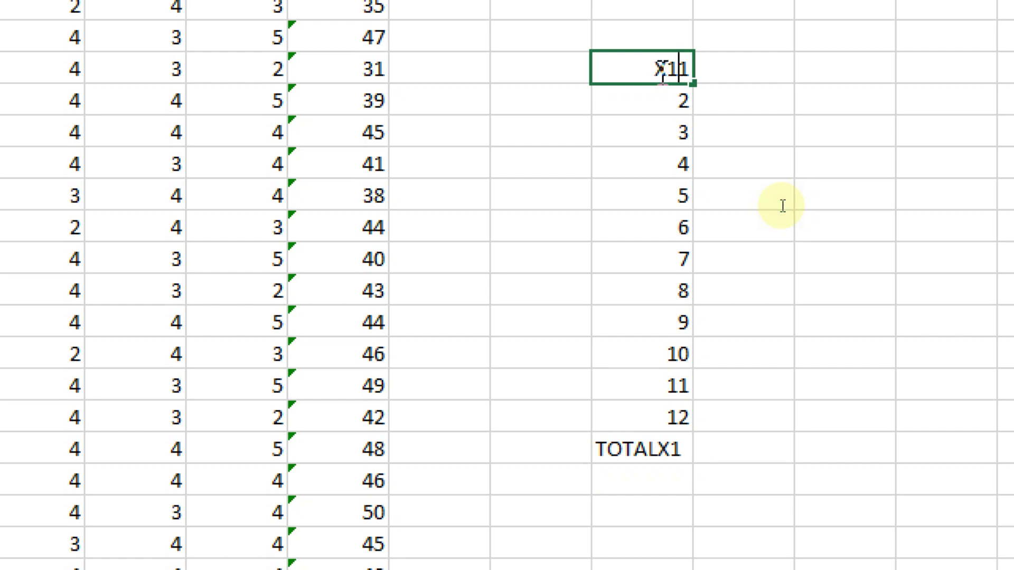
{"action": "key", "text": "Return"}
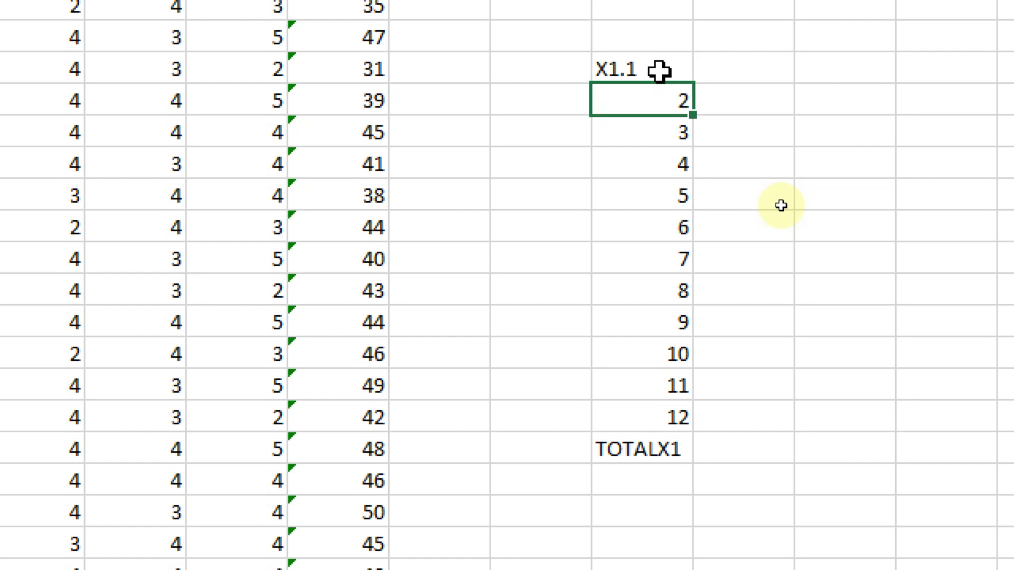
{"action": "left_click", "coordinate": [644, 69]}
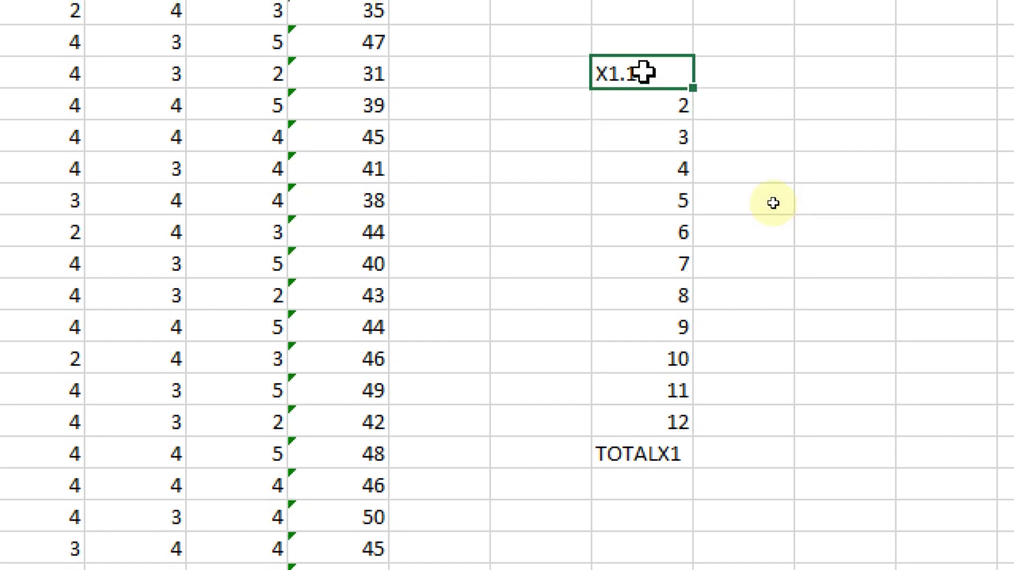
- Relabel the first six items in S6:S11 as X11, X12, X13, X14, X15 and X16, without dots
{"action": "type", "text": "1"}
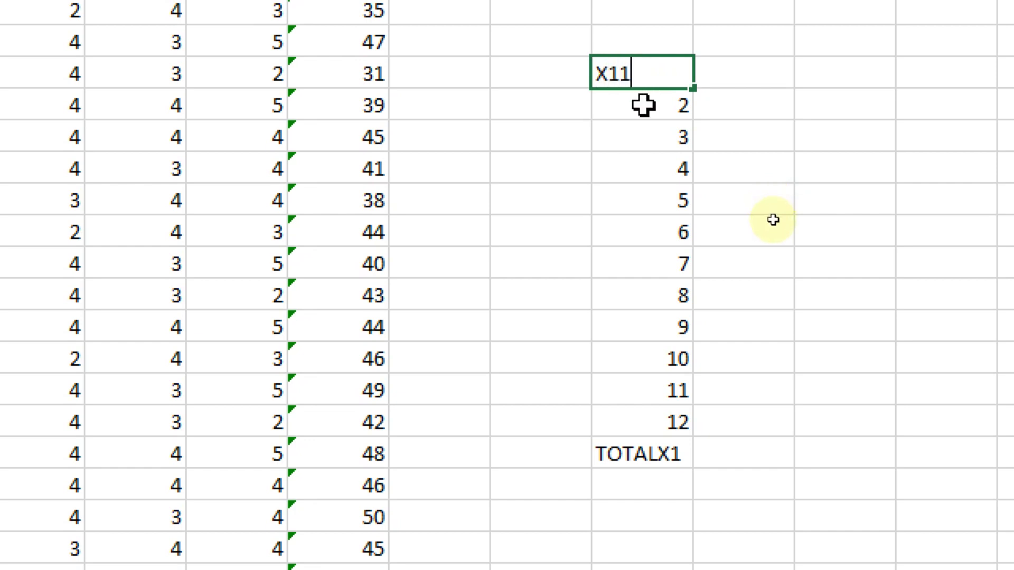
{"action": "left_click", "coordinate": [643, 105]}
{"action": "type", "text": "X1"}
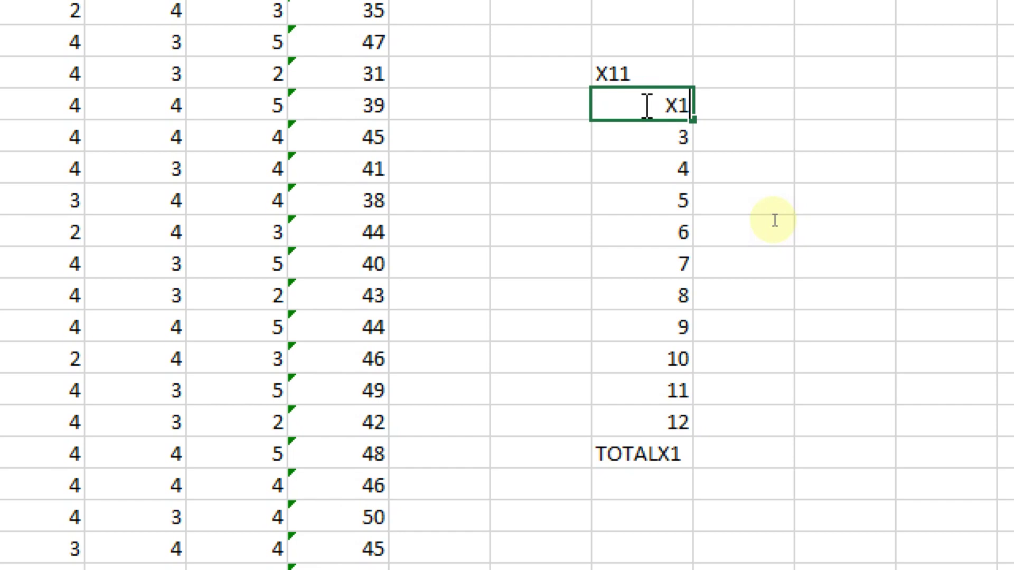
{"action": "type", "text": "2"}
{"action": "key", "text": "Return"}
{"action": "type", "text": "X1"}
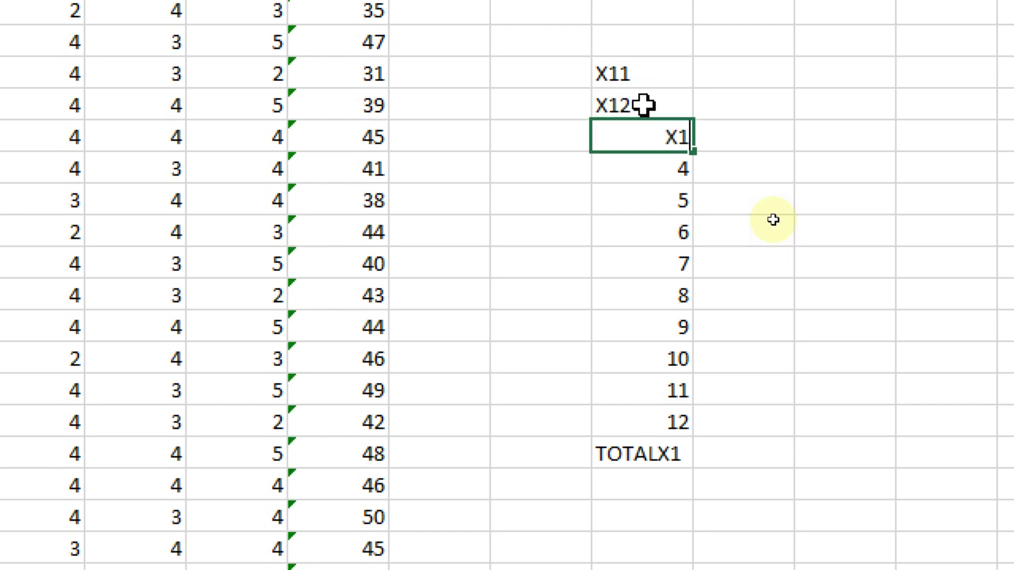
{"action": "type", "text": "3"}
{"action": "key", "text": "Return"}
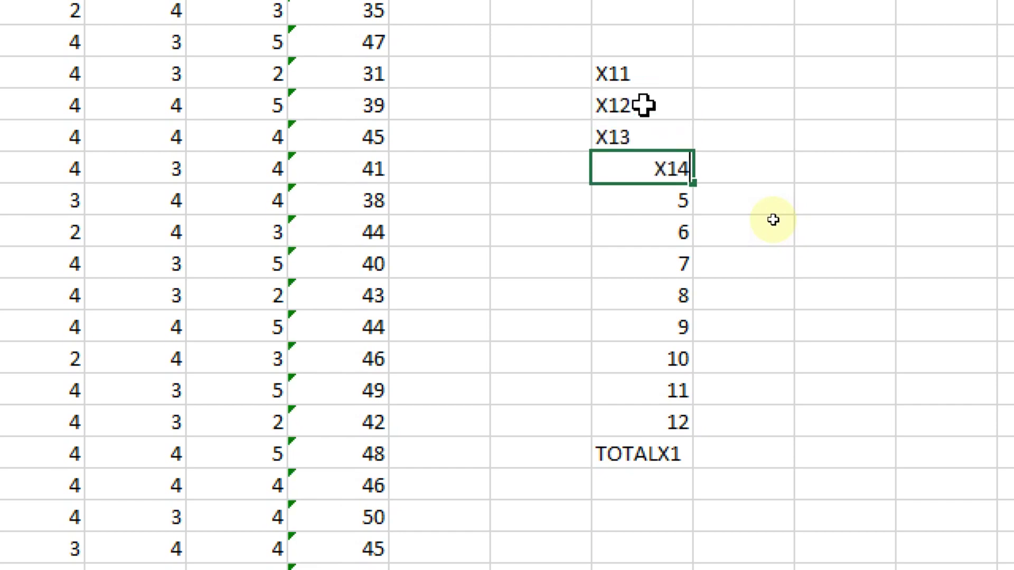
{"action": "type", "text": "X14"}
{"action": "key", "text": "Return"}
{"action": "type", "text": "X15"}
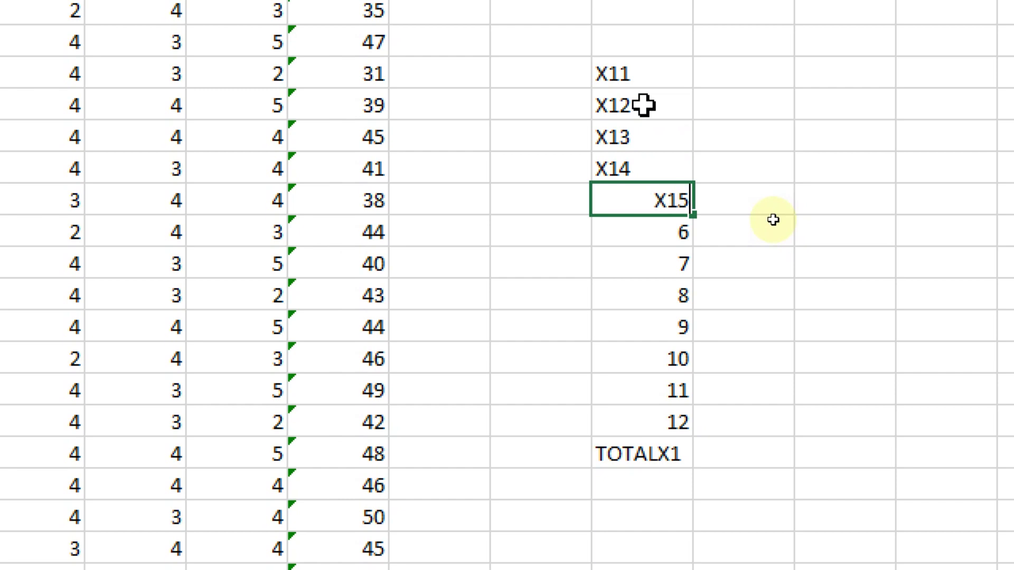
{"action": "key", "text": "Return"}
{"action": "type", "text": "X16"}
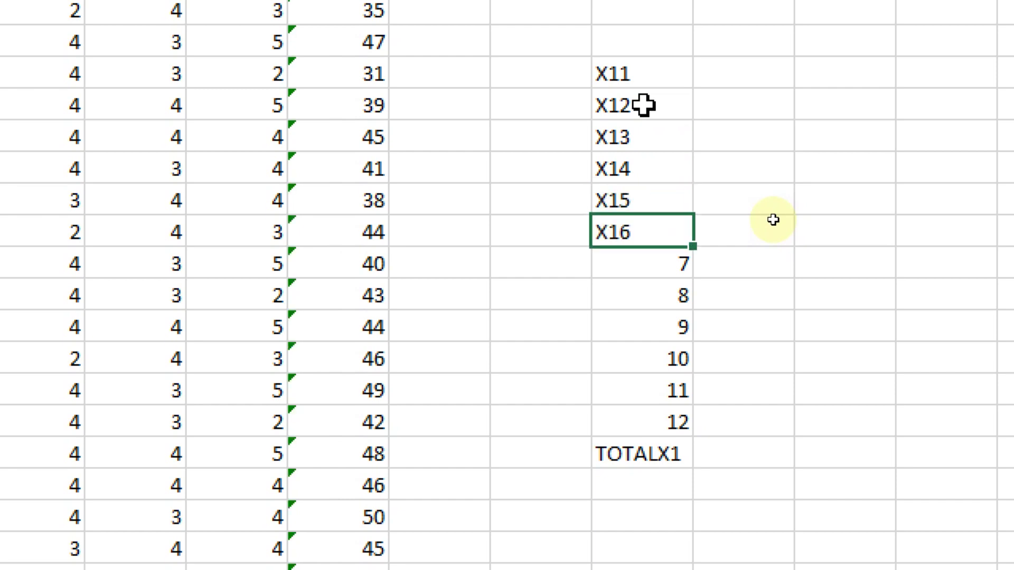
{"action": "key", "text": "Return"}
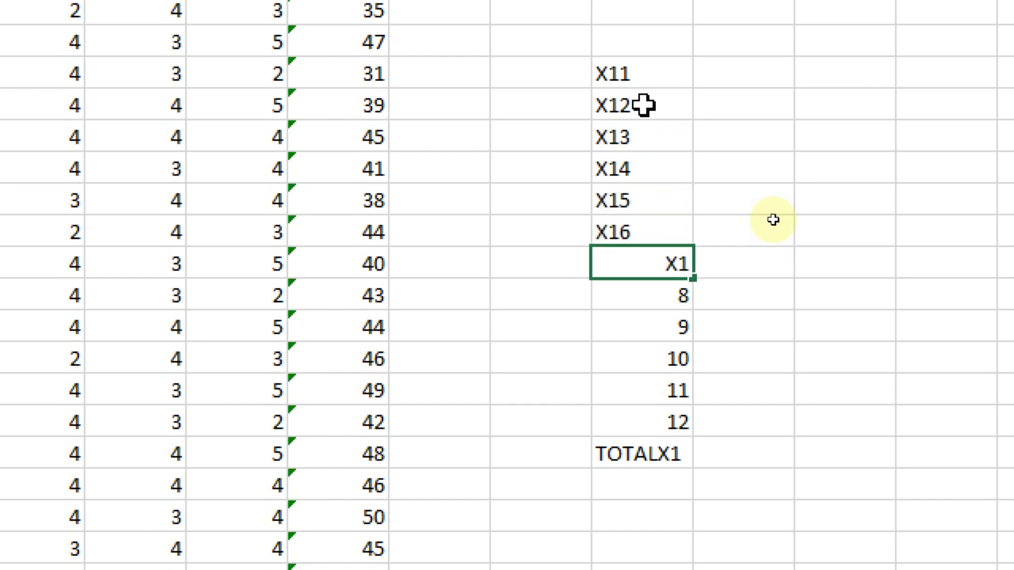
- Relabel the remaining items in S12:S17 as X17, X18, X19, X110, X111 and X112
{"action": "key", "text": "Return"}
{"action": "type", "text": "X18"}
{"action": "key", "text": "Return"}
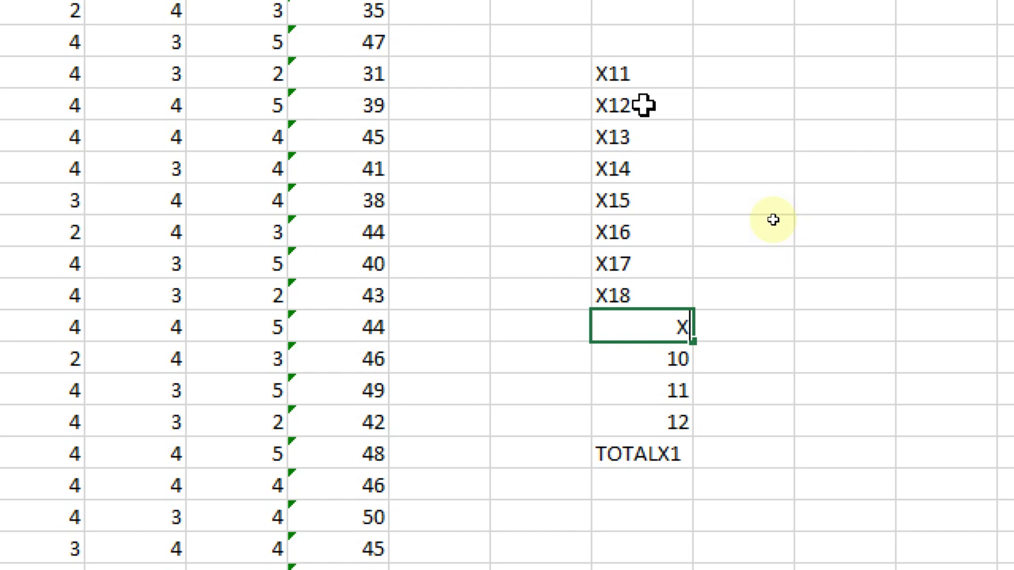
{"action": "key", "text": "Return"}
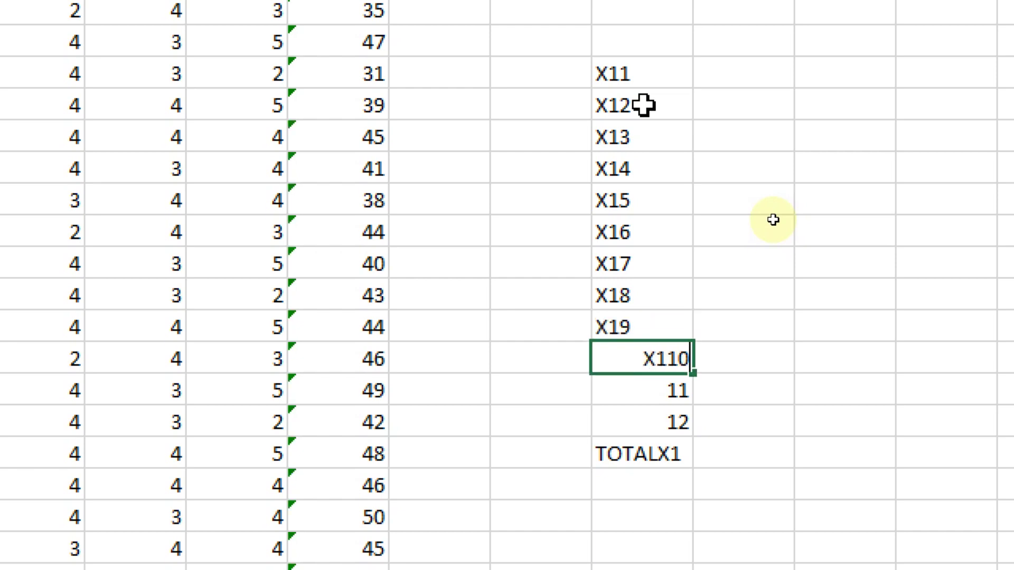
{"action": "key", "text": "Return"}
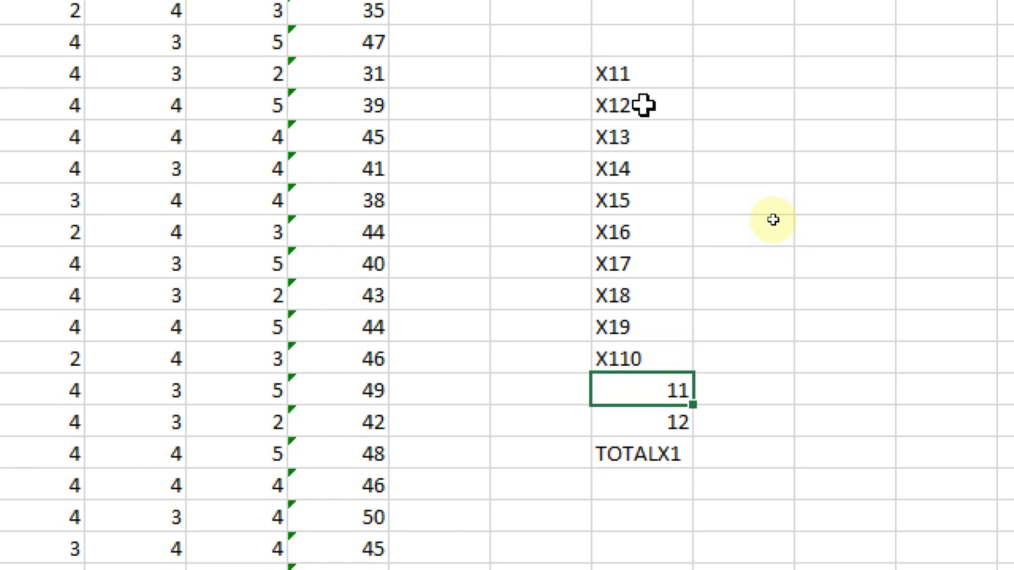
{"action": "key", "text": "Return"}
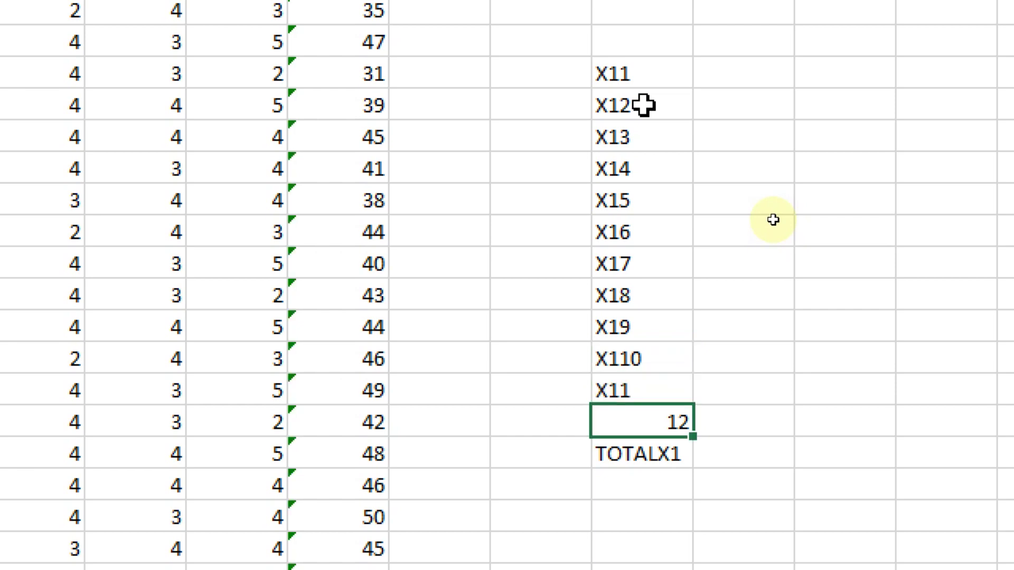
{"action": "scroll", "coordinate": [750, 262], "scroll_direction": "up", "scroll_amount": 1}
{"action": "scroll", "coordinate": [777, 370], "scroll_direction": "down", "scroll_amount": 2}
{"action": "key", "text": "Up"}
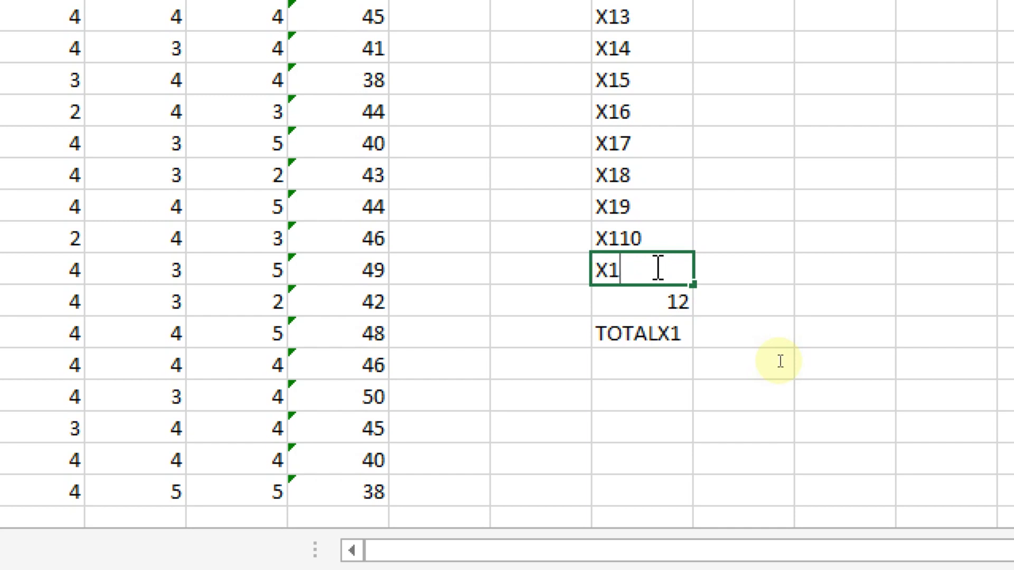
{"action": "key", "text": "Return"}
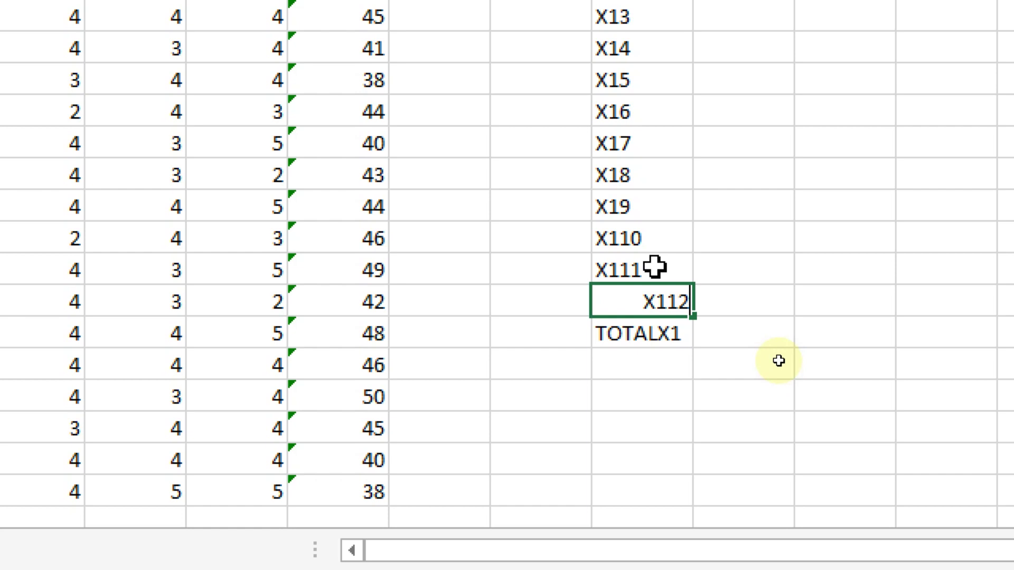
{"action": "key", "text": "Return"}
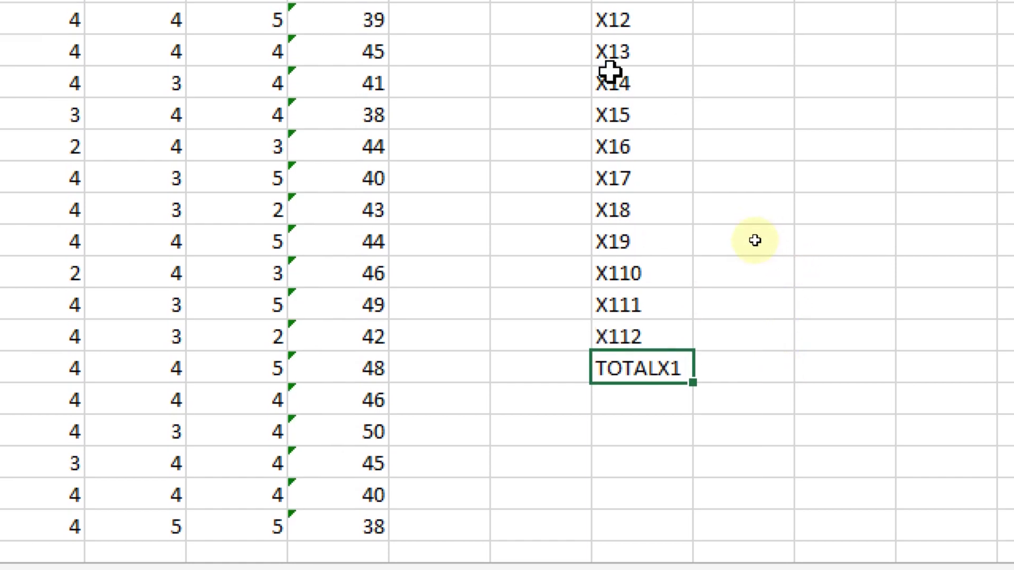
- Copy the vertical list of variable names in S6:S18, from X11 to TOTALX1
{"action": "left_click_drag", "start_coordinate": [646, 72], "coordinate": [644, 381]}
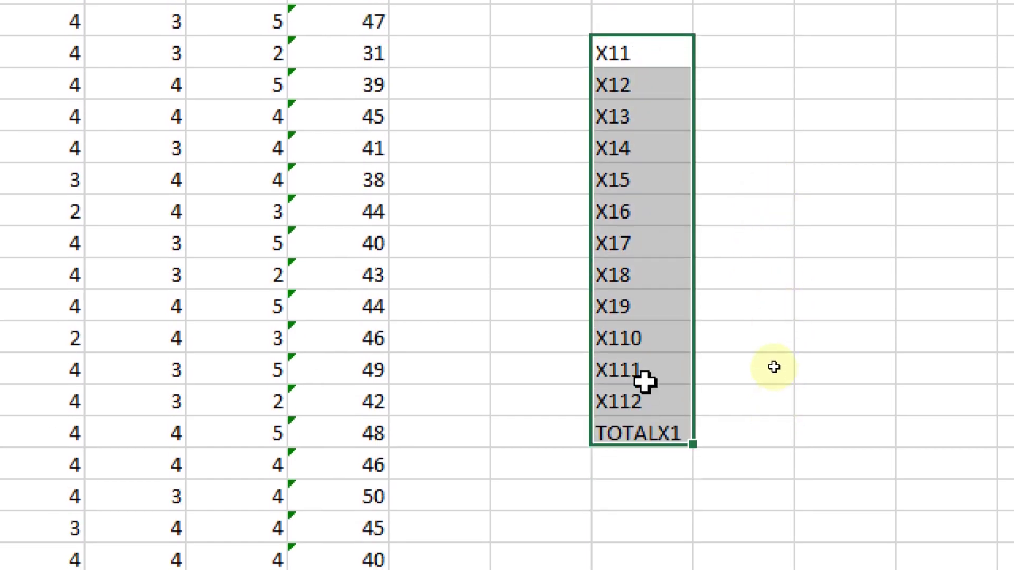
{"action": "right_click", "coordinate": [645, 408]}
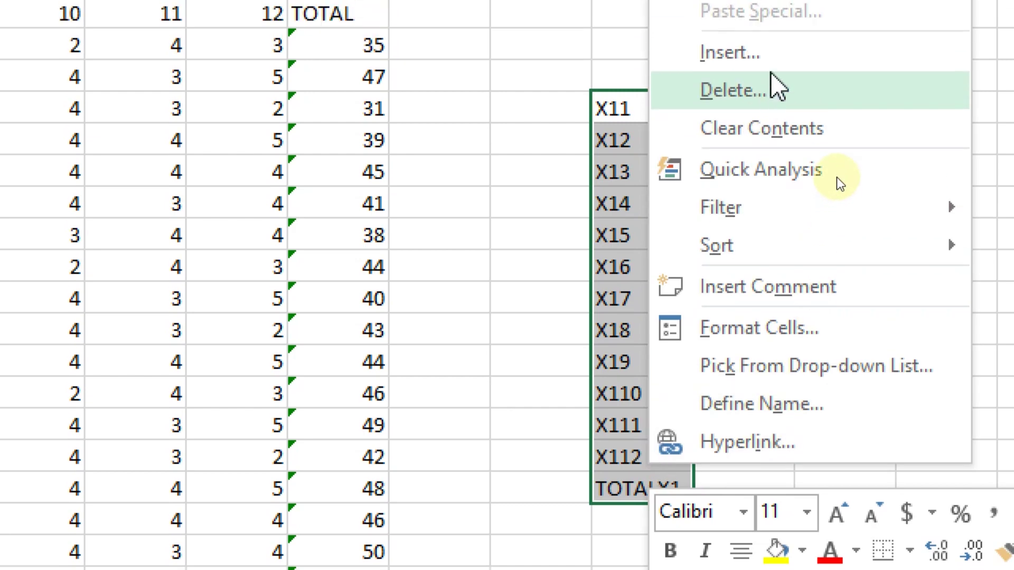
{"action": "left_click", "coordinate": [783, 0]}
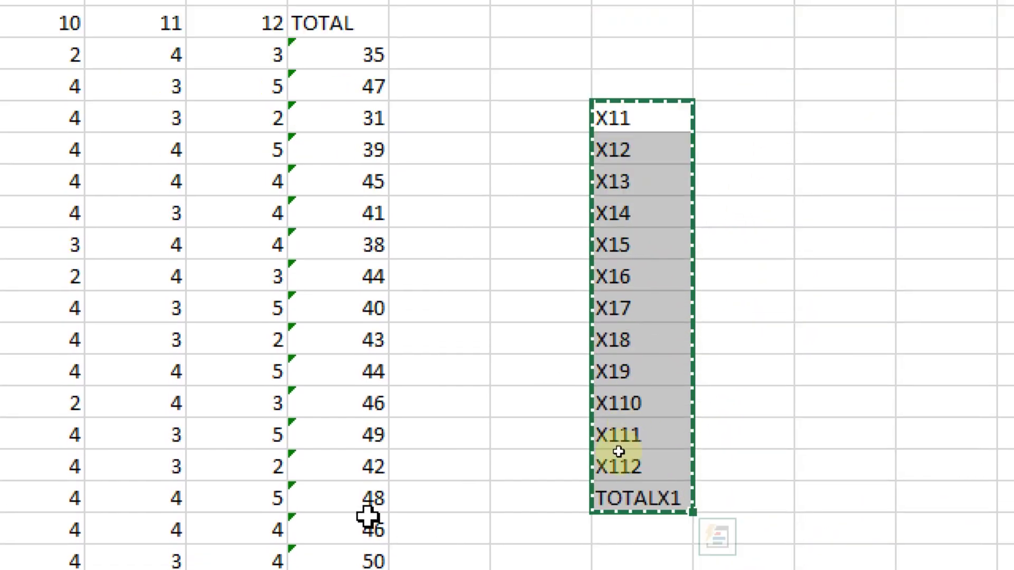
- Switch to SPSS and paste the copied labels as variable names, starting at the first row of the Name column
{"action": "left_click", "coordinate": [389, 544]}
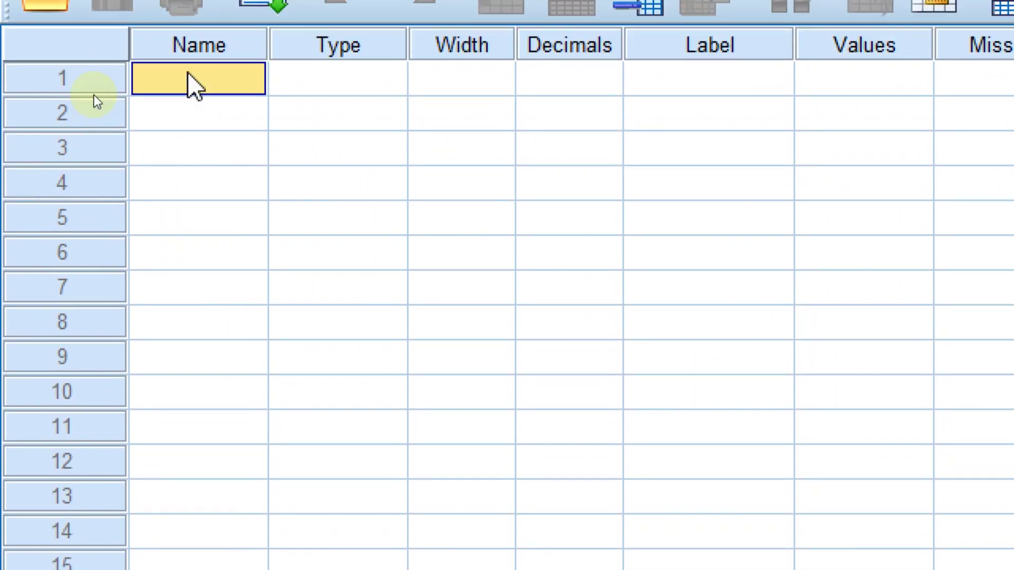
{"action": "right_click", "coordinate": [189, 76]}
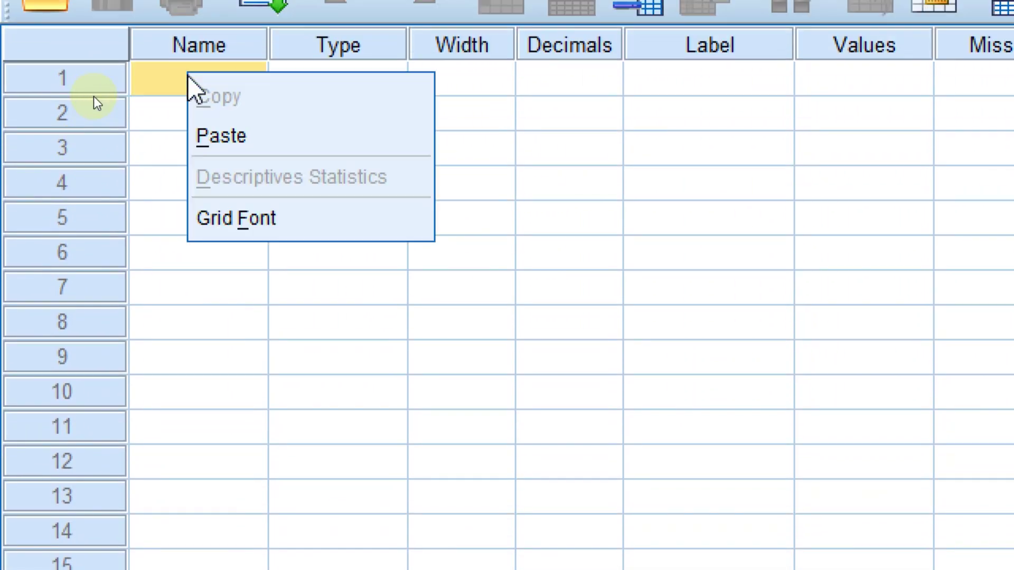
{"action": "left_click", "coordinate": [165, 461]}
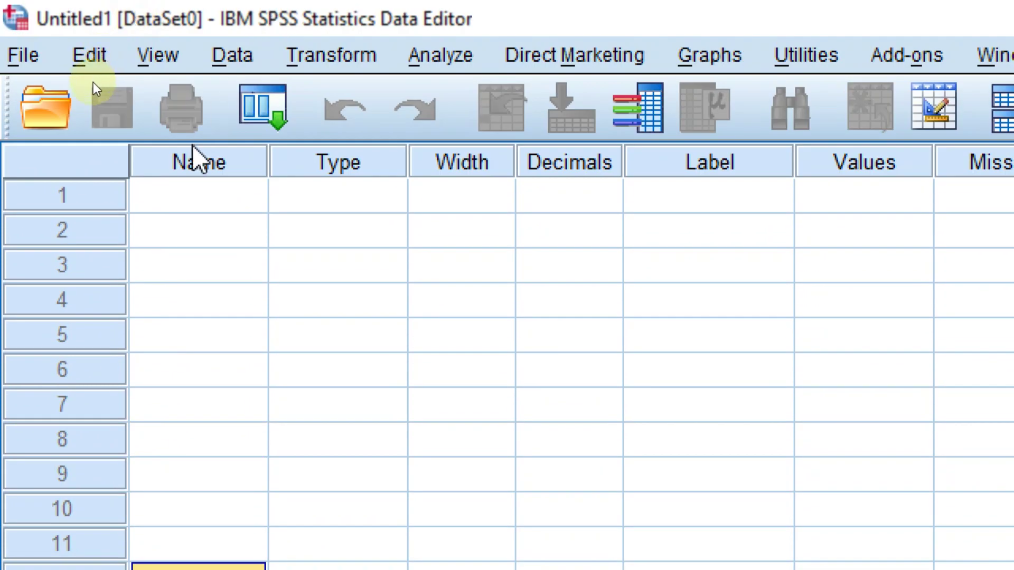
{"action": "left_click", "coordinate": [168, 208]}
{"action": "right_click", "coordinate": [166, 200]}
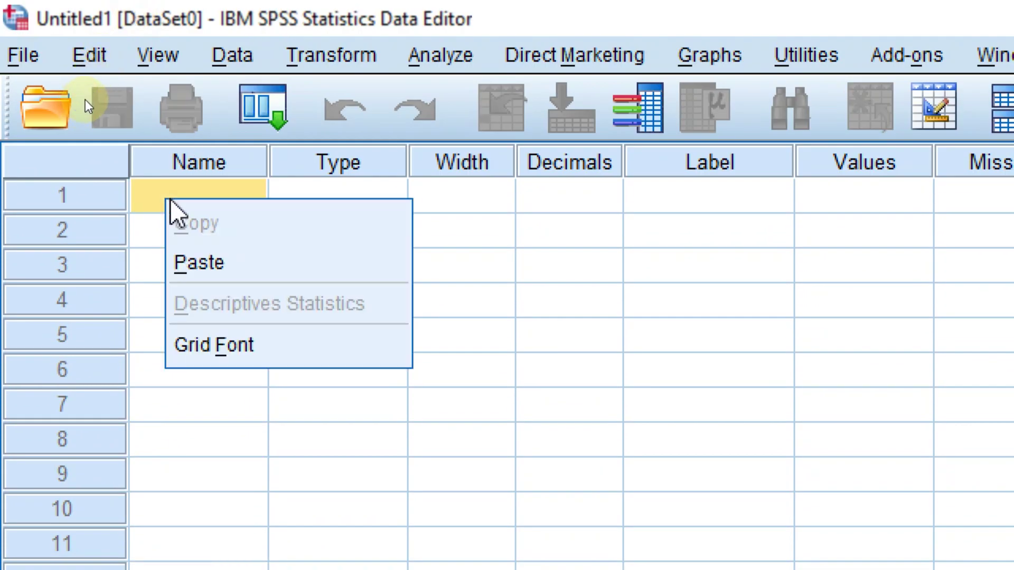
{"action": "left_click", "coordinate": [199, 263]}
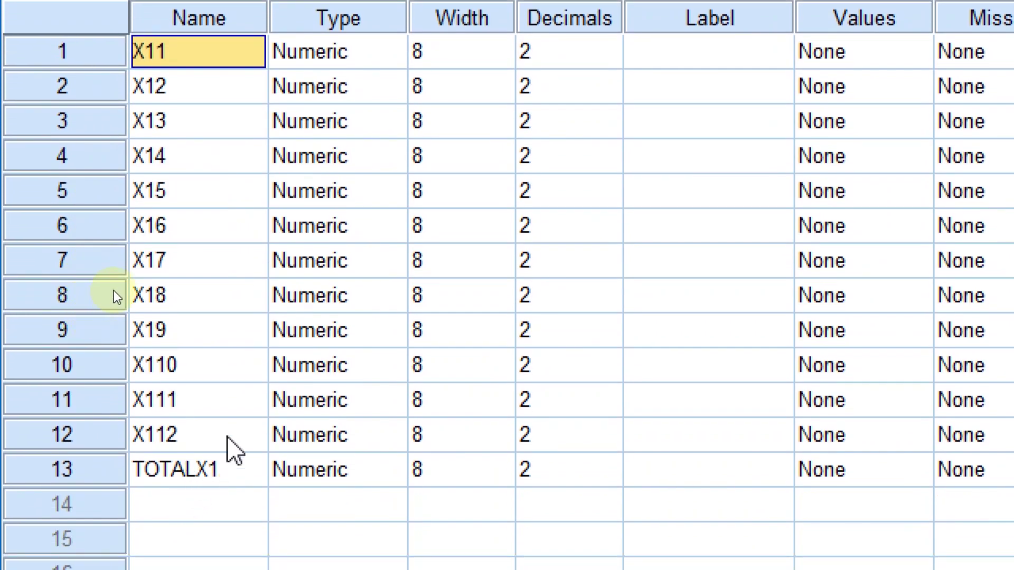
- Return to the questionnaire workbook in Excel and copy the item scores and totals of all respondents, D4:P23
{"action": "key", "text": "alt+Tab"}
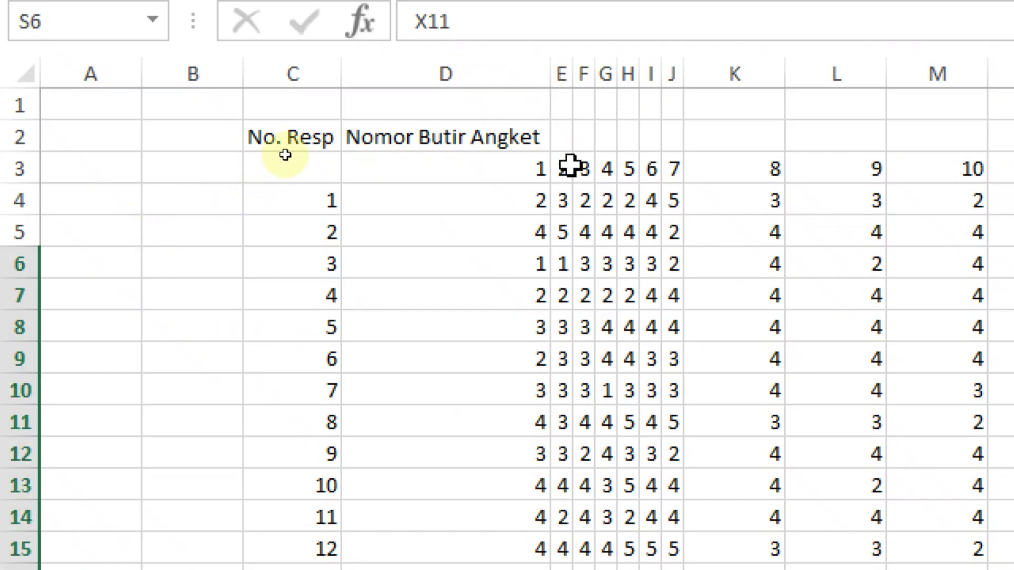
{"action": "left_click", "coordinate": [518, 206]}
{"action": "key", "text": "shift+Right"}
{"action": "key", "text": "shift+Right"}
{"action": "key", "text": "shift+Right"}
{"action": "key", "text": "shift+Right"}
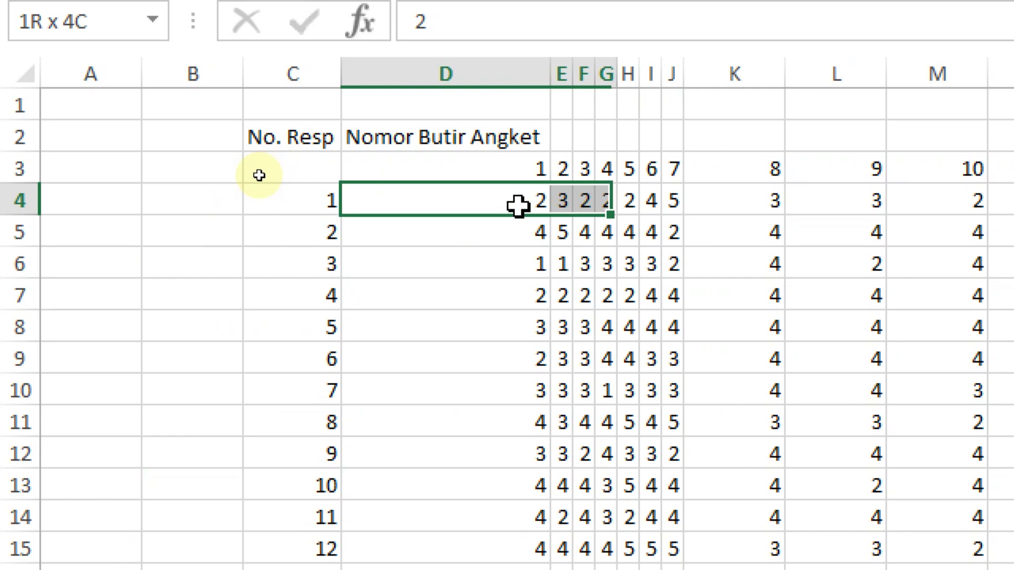
{"action": "key", "text": "ctrl+shift+Right"}
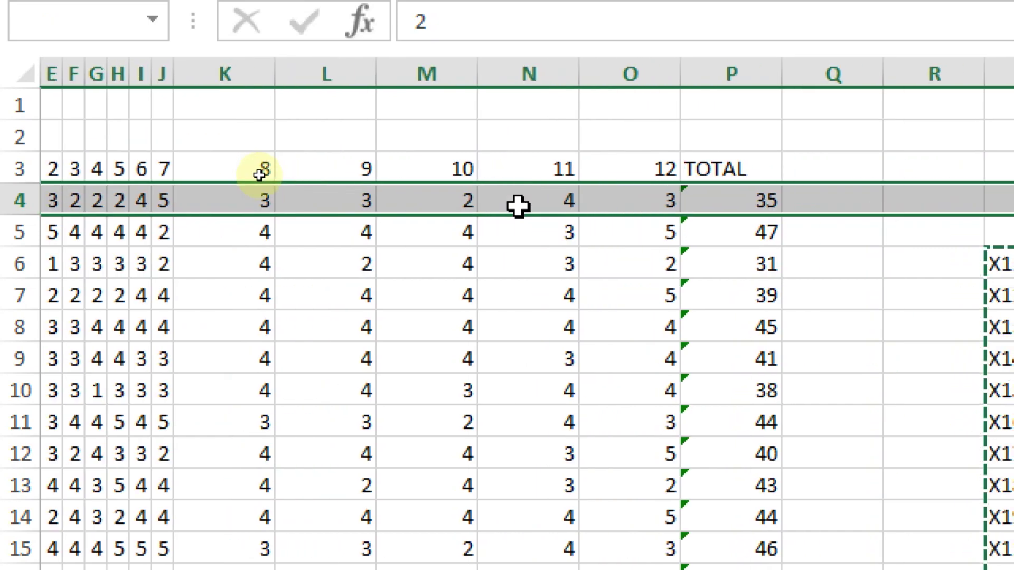
{"action": "mouse_move", "coordinate": [53, 200]}
{"action": "left_mouse_down"}
{"action": "mouse_move", "coordinate": [776, 201]}
{"action": "mouse_move", "coordinate": [776, 554]}
{"action": "left_mouse_up"}
{"action": "scroll", "coordinate": [517, 206], "scroll_direction": "down", "scroll_amount": 3}
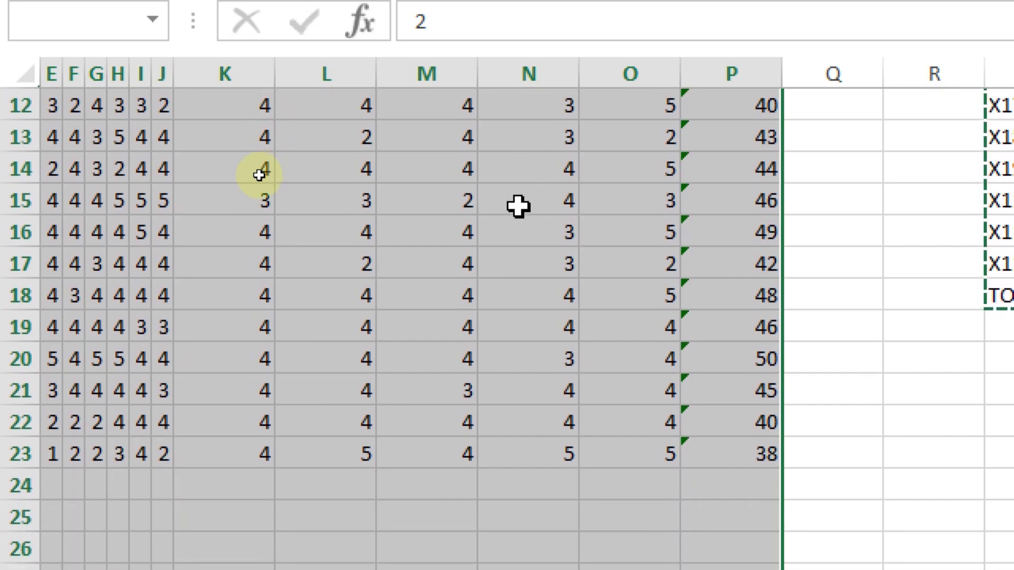
{"action": "left_click_drag", "start_coordinate": [776, 554], "coordinate": [777, 454]}
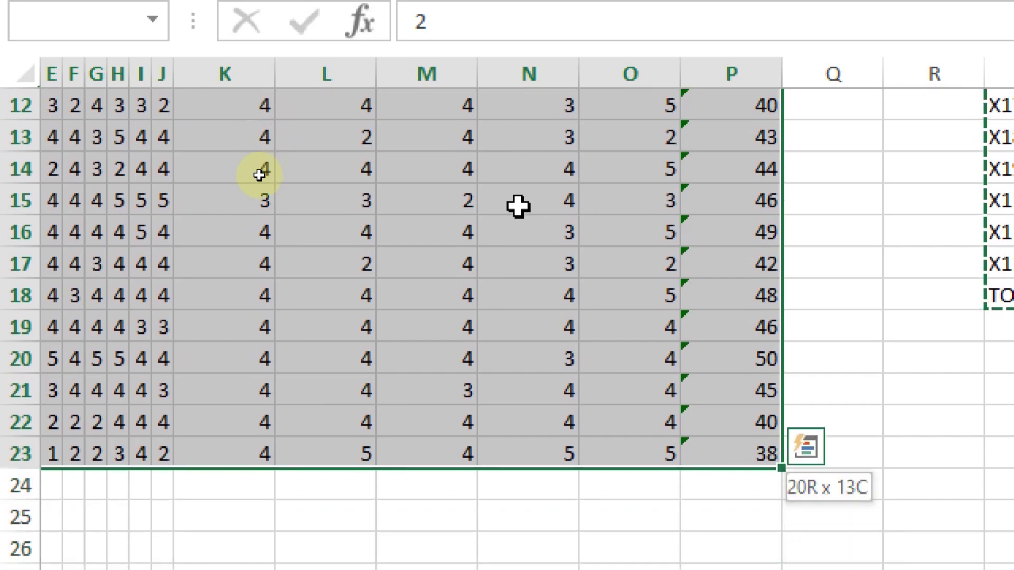
{"action": "right_click", "coordinate": [518, 208]}
{"action": "left_click", "coordinate": [601, 277]}
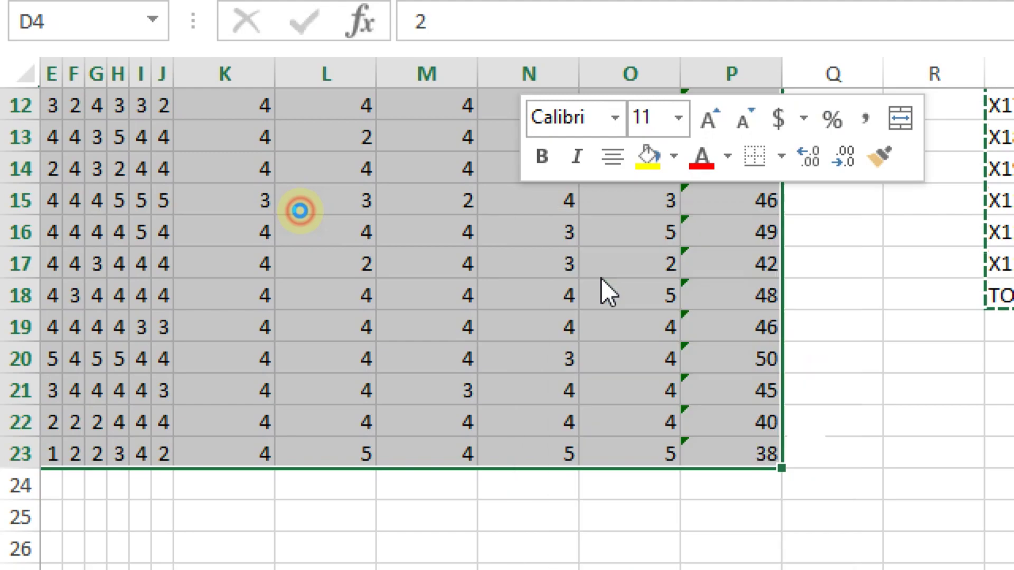
- Switch to SPSS and paste the copied scores into Data View, starting at the first case of X11
{"action": "scroll", "coordinate": [283, 295], "scroll_direction": "up", "scroll_amount": 4}
{"action": "key", "text": "alt+Tab"}
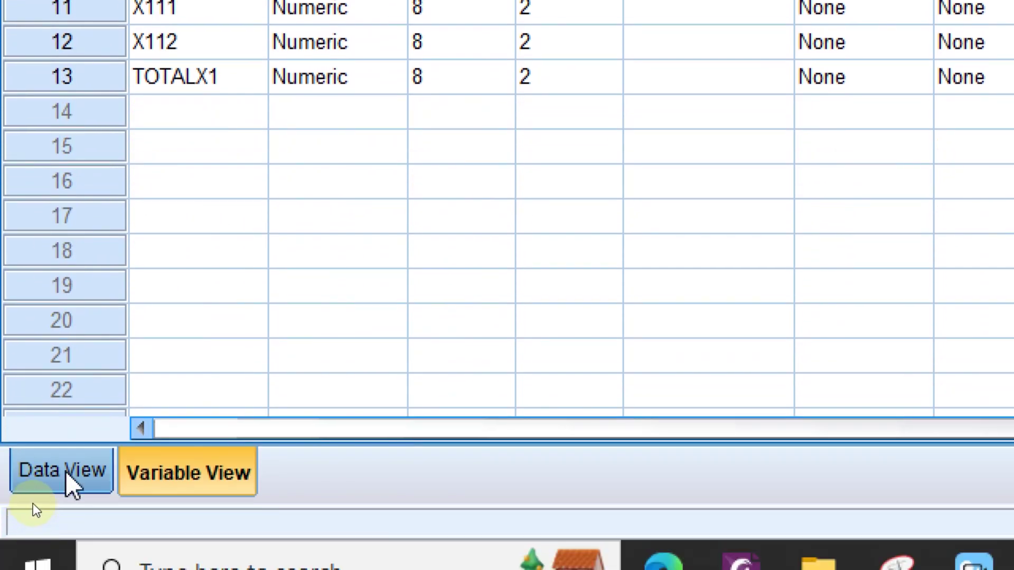
{"action": "left_click", "coordinate": [66, 468]}
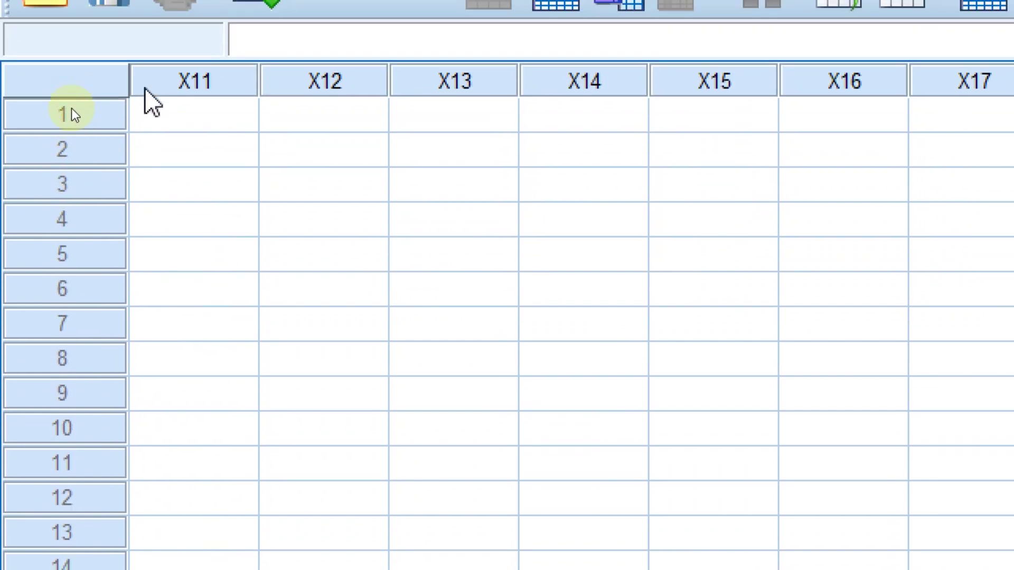
{"action": "right_click", "coordinate": [164, 109]}
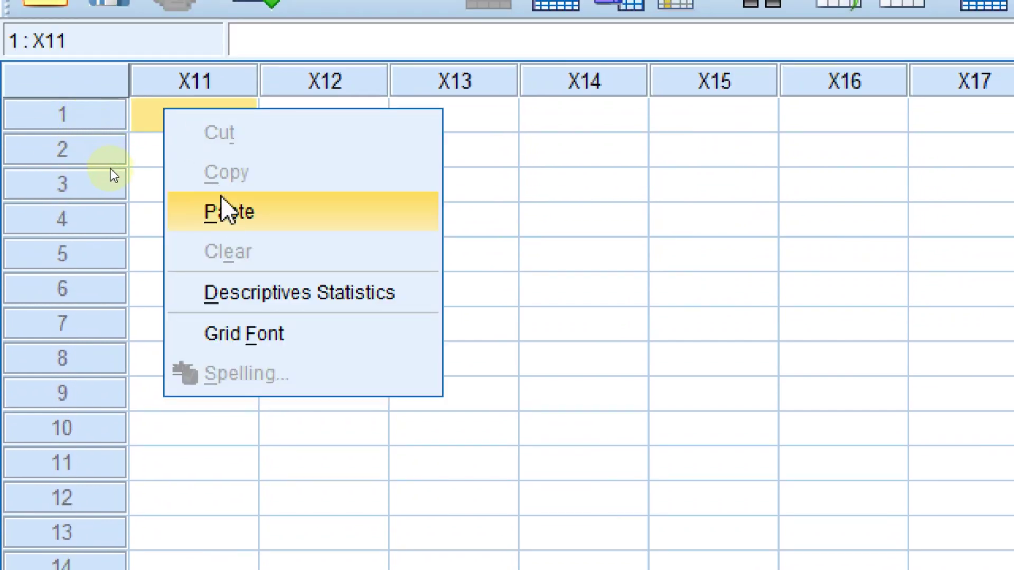
{"action": "left_click", "coordinate": [222, 212]}
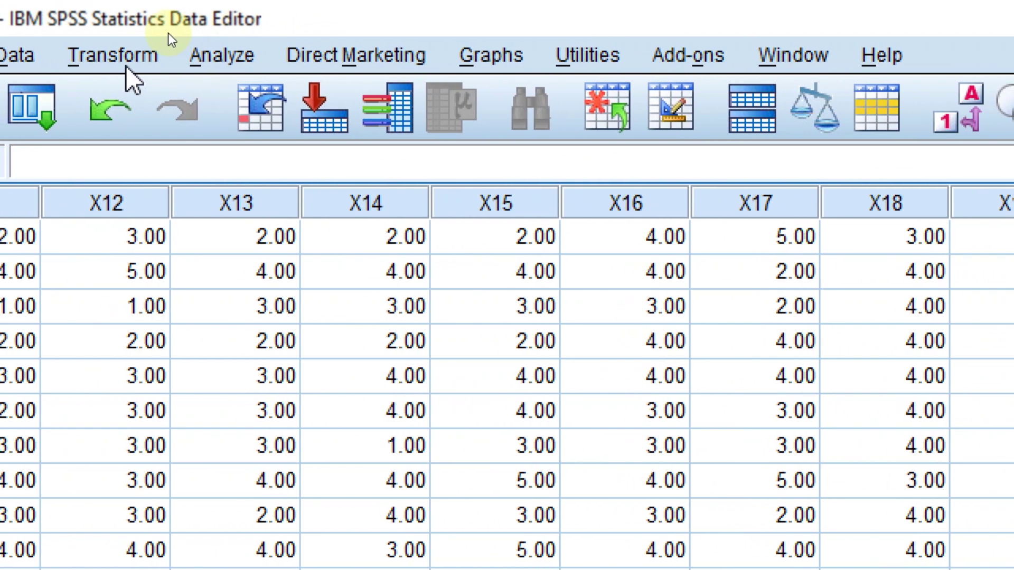
- Run a bivariate Pearson correlation on all variables from X11 to TOTALX1 with two-tailed significance and significant correlations flagged
{"action": "left_click", "coordinate": [227, 57]}
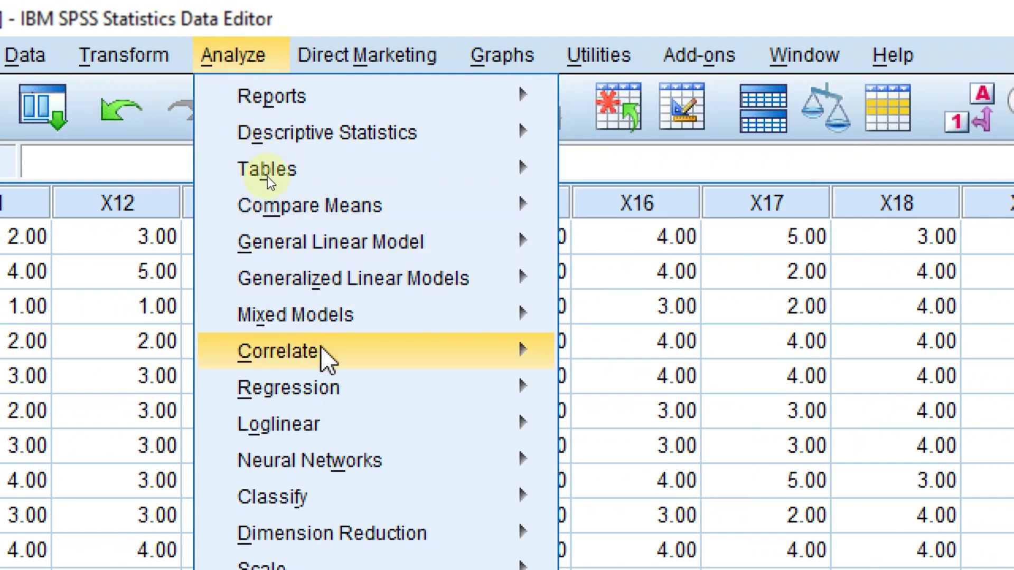
{"action": "mouse_move", "coordinate": [333, 364]}
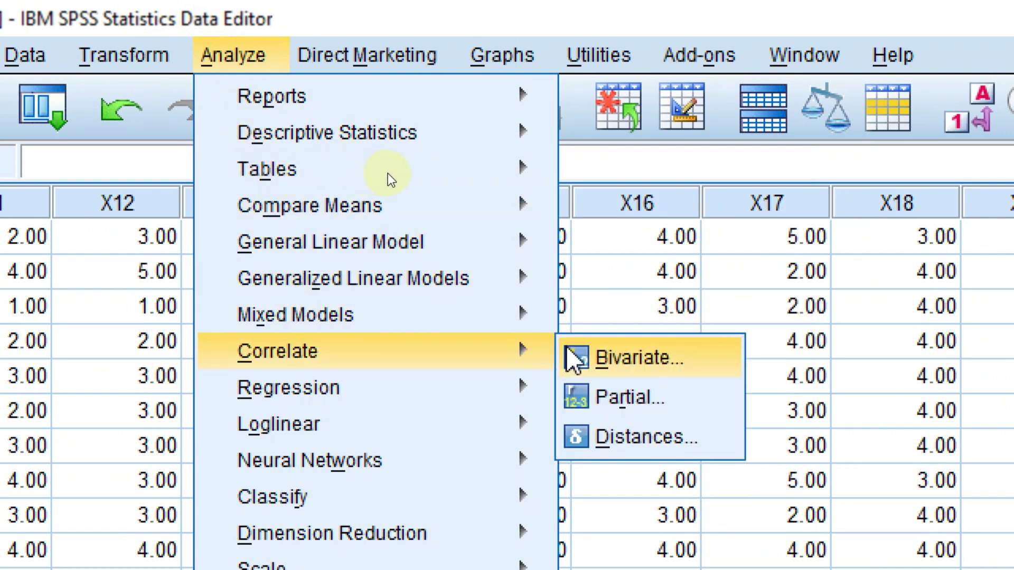
{"action": "left_click", "coordinate": [602, 358]}
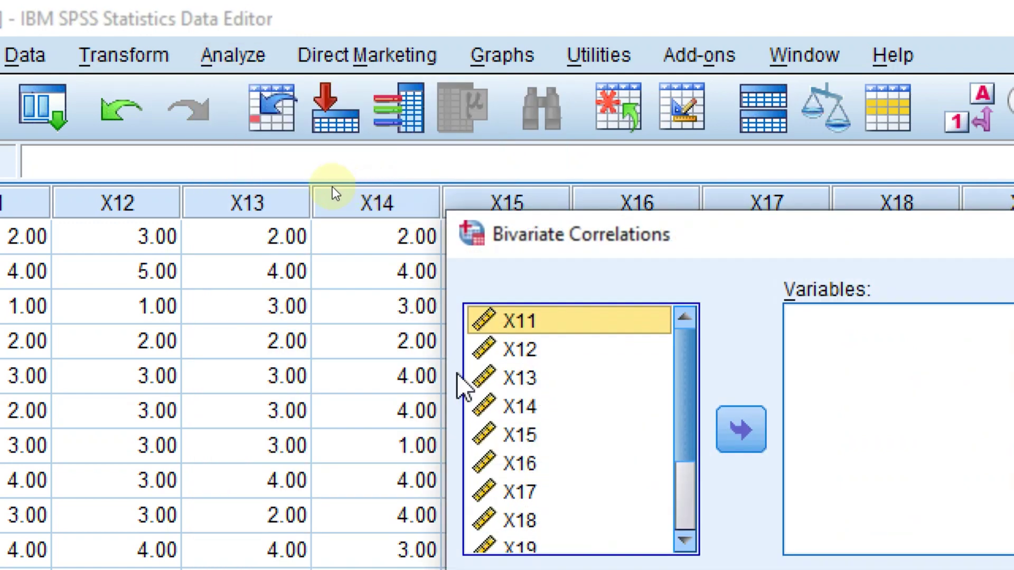
{"action": "scroll", "coordinate": [571, 422], "scroll_direction": "down", "scroll_amount": 1}
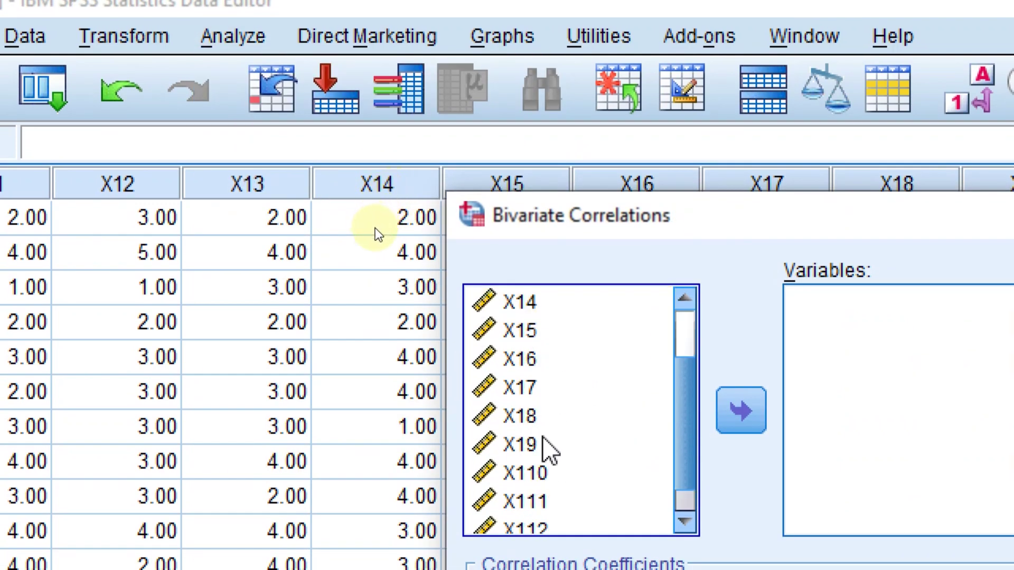
{"action": "left_click", "coordinate": [544, 442], "text": "shift"}
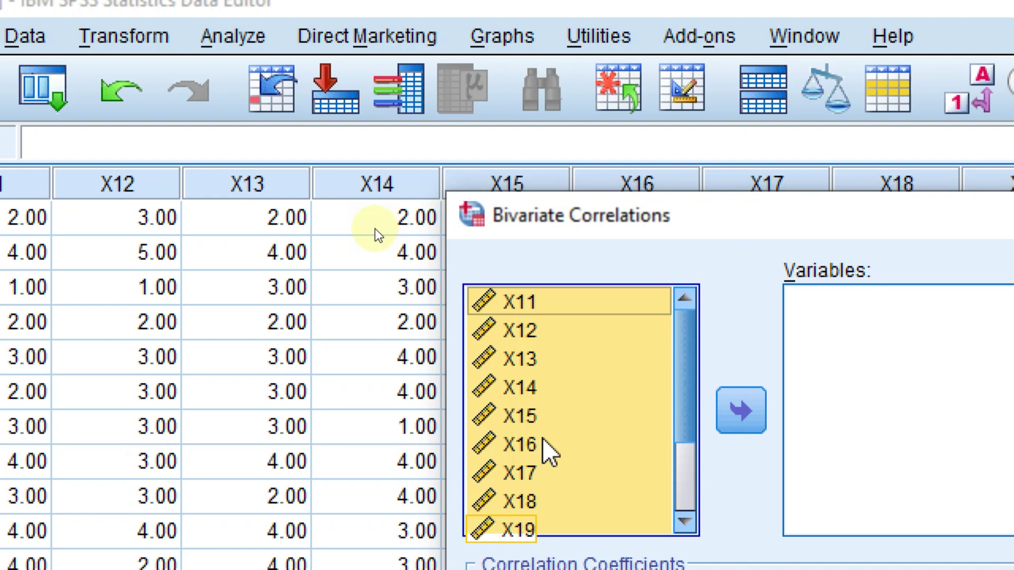
{"action": "left_click", "coordinate": [756, 431]}
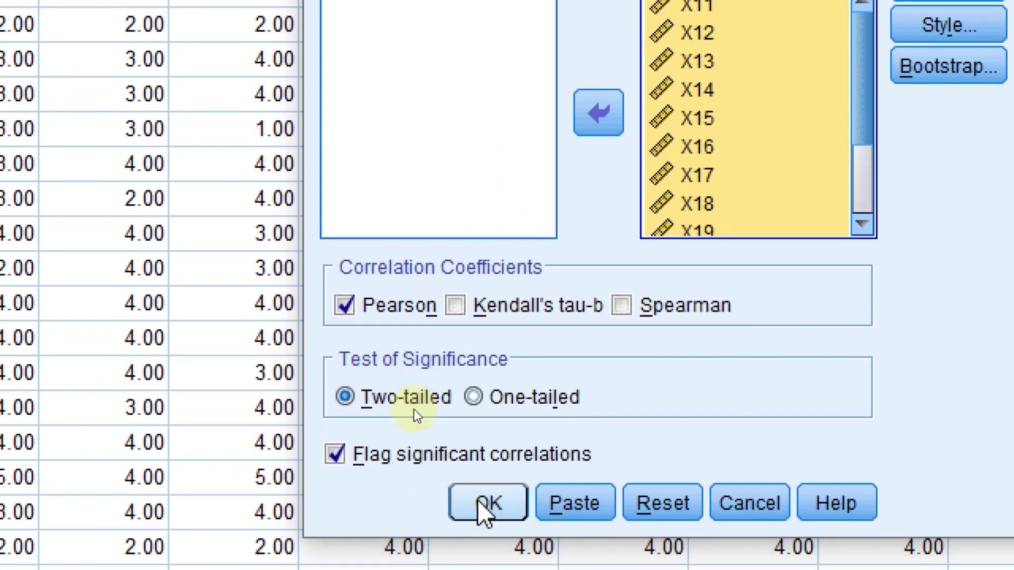
{"action": "left_click", "coordinate": [484, 530]}
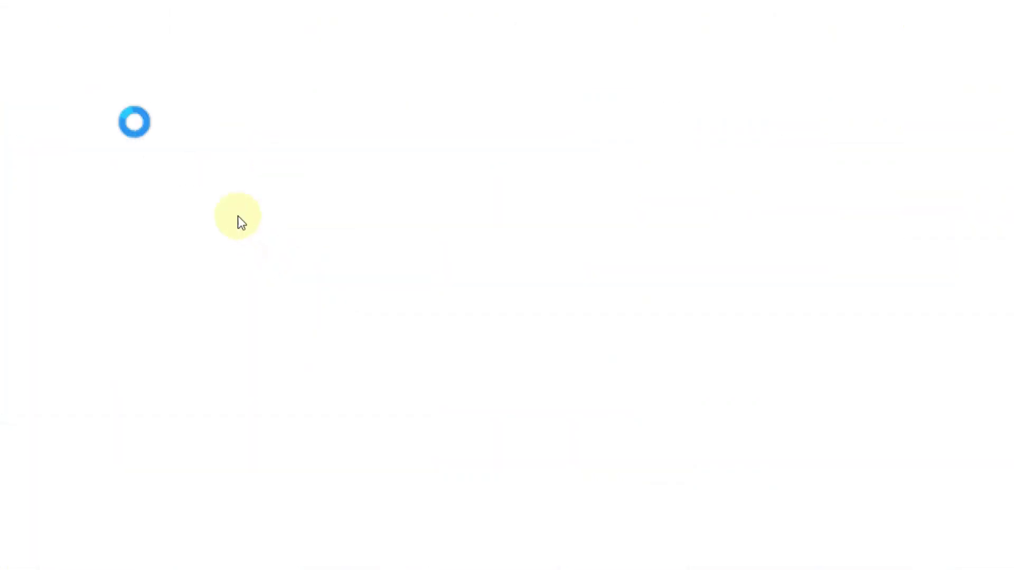
- Examine the Correlations table, checking the Pearson coefficients and significance flags of items X11 to X112
{"action": "left_click", "coordinate": [458, 210]}
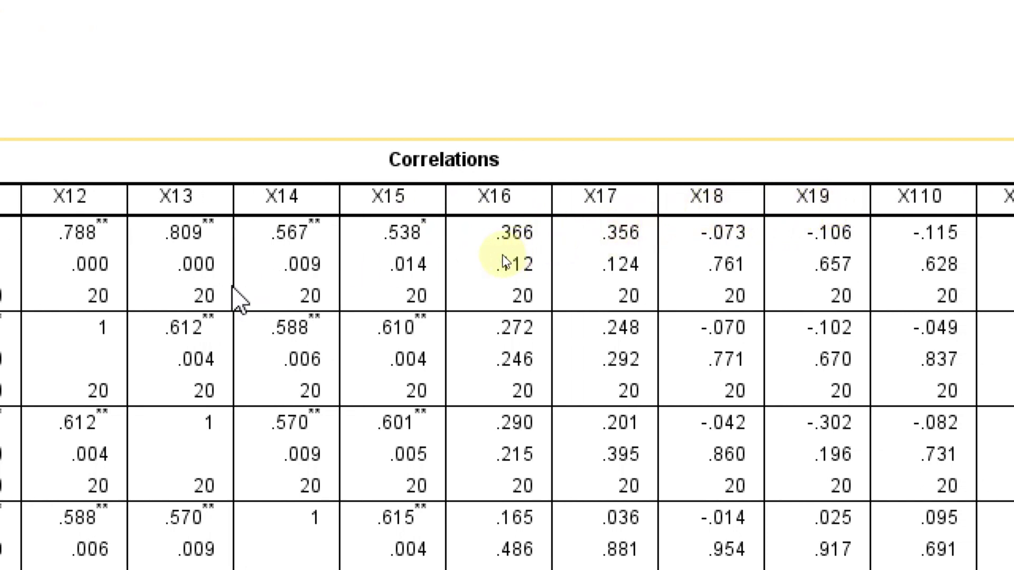
{"action": "left_click_drag", "start_coordinate": [89, 231], "coordinate": [333, 221]}
{"action": "mouse_move", "coordinate": [408, 231]}
{"action": "left_mouse_down"}
{"action": "mouse_move", "coordinate": [461, 228]}
{"action": "mouse_move", "coordinate": [511, 245]}
{"action": "mouse_move", "coordinate": [556, 231]}
{"action": "left_mouse_up"}
{"action": "left_click_drag", "start_coordinate": [602, 242], "coordinate": [887, 226]}
{"action": "left_click_drag", "start_coordinate": [948, 244], "coordinate": [996, 225]}
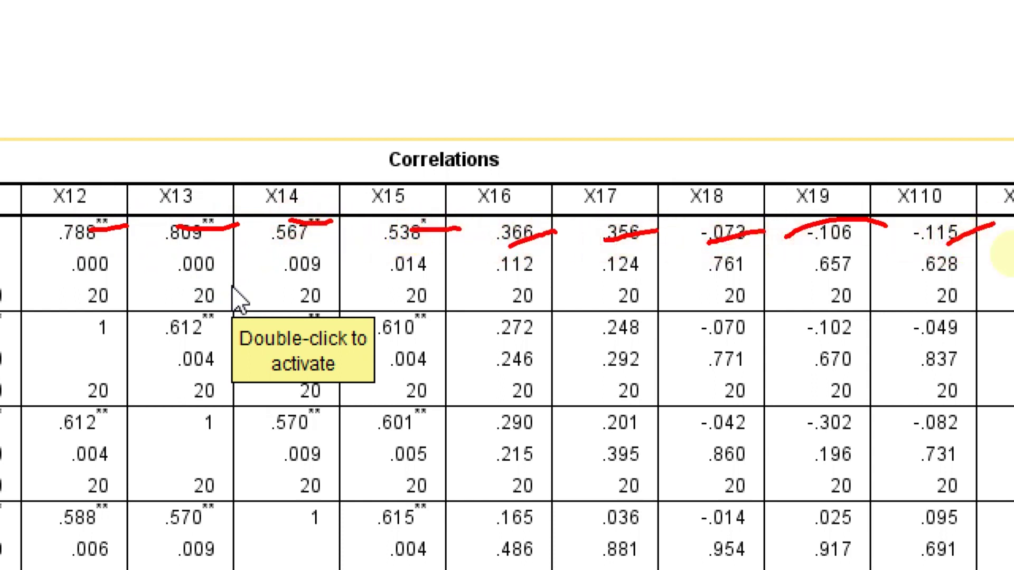
{"action": "key", "text": "Escape"}
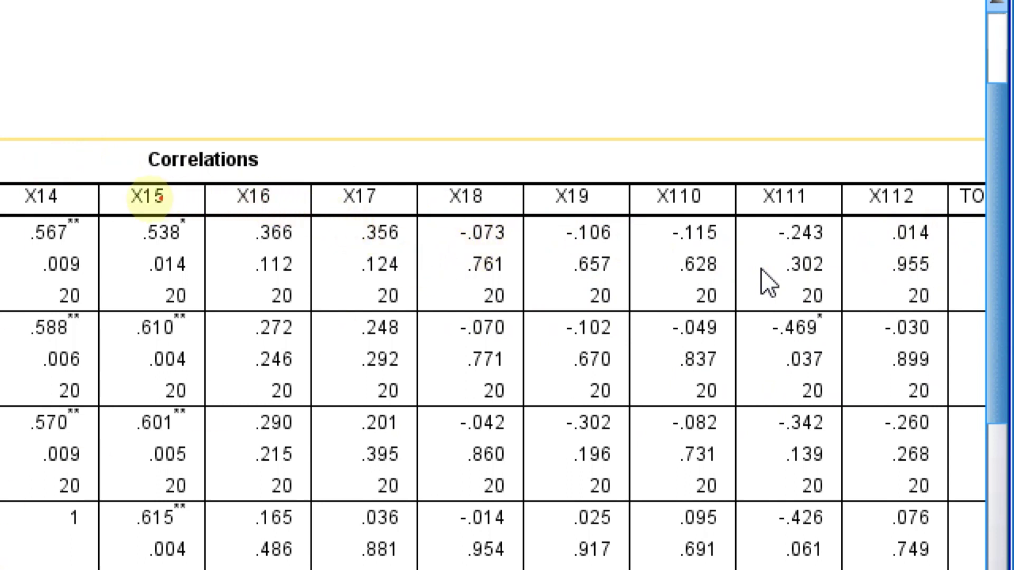
{"action": "left_click_drag", "start_coordinate": [117, 206], "coordinate": [187, 183]}
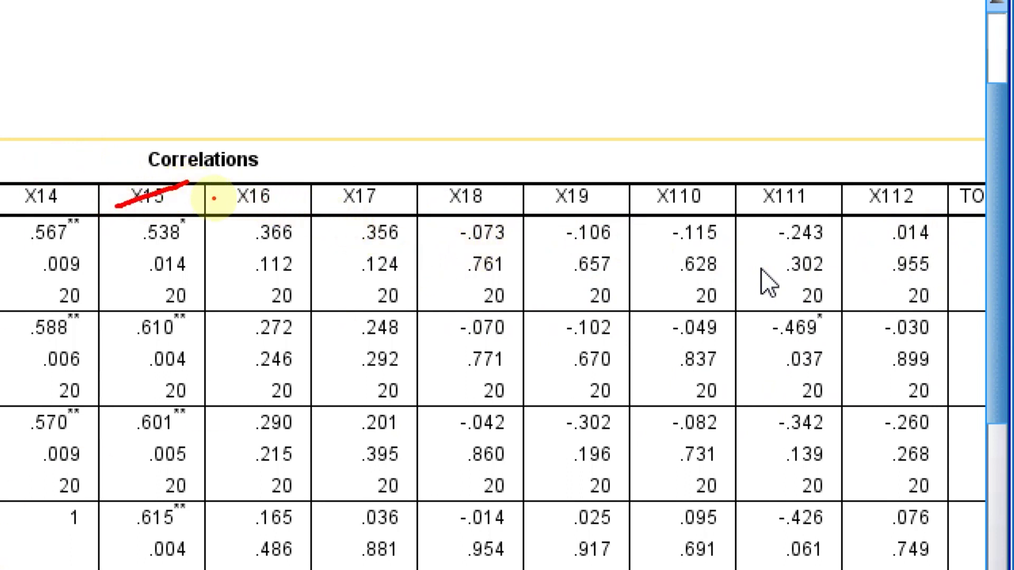
{"action": "key", "text": "Escape"}
{"action": "mouse_move", "coordinate": [252, 208]}
{"action": "left_mouse_down"}
{"action": "mouse_move", "coordinate": [363, 193]}
{"action": "mouse_move", "coordinate": [360, 204]}
{"action": "mouse_move", "coordinate": [435, 179]}
{"action": "left_mouse_up"}
{"action": "mouse_move", "coordinate": [465, 215]}
{"action": "left_mouse_down"}
{"action": "mouse_move", "coordinate": [541, 190]}
{"action": "mouse_move", "coordinate": [566, 212]}
{"action": "mouse_move", "coordinate": [629, 190]}
{"action": "left_mouse_up"}
{"action": "mouse_move", "coordinate": [681, 210]}
{"action": "left_mouse_down"}
{"action": "mouse_move", "coordinate": [762, 184]}
{"action": "mouse_move", "coordinate": [837, 181]}
{"action": "left_mouse_up"}
{"action": "left_click_drag", "start_coordinate": [892, 211], "coordinate": [929, 190]}
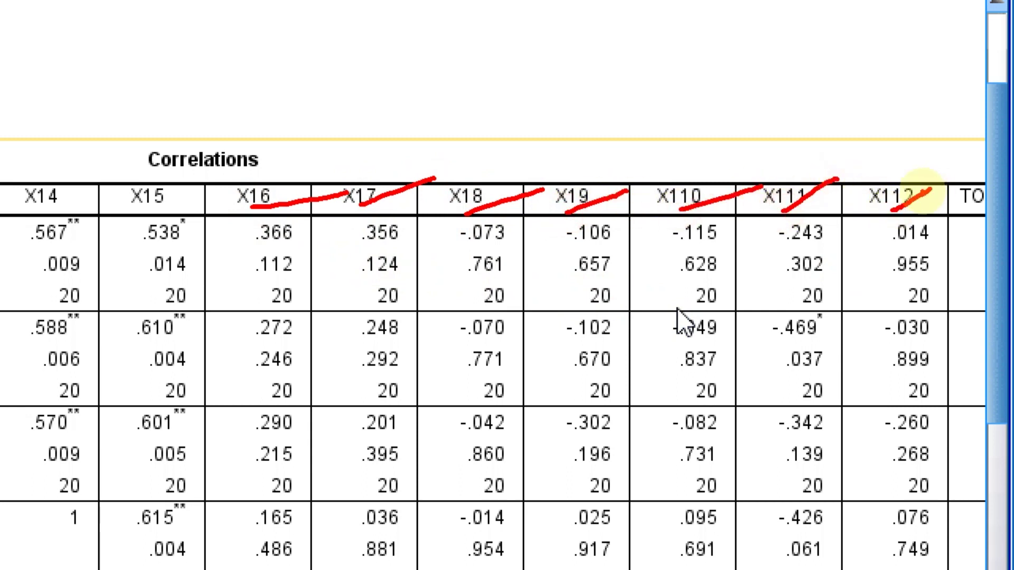
{"action": "key", "text": "Escape"}
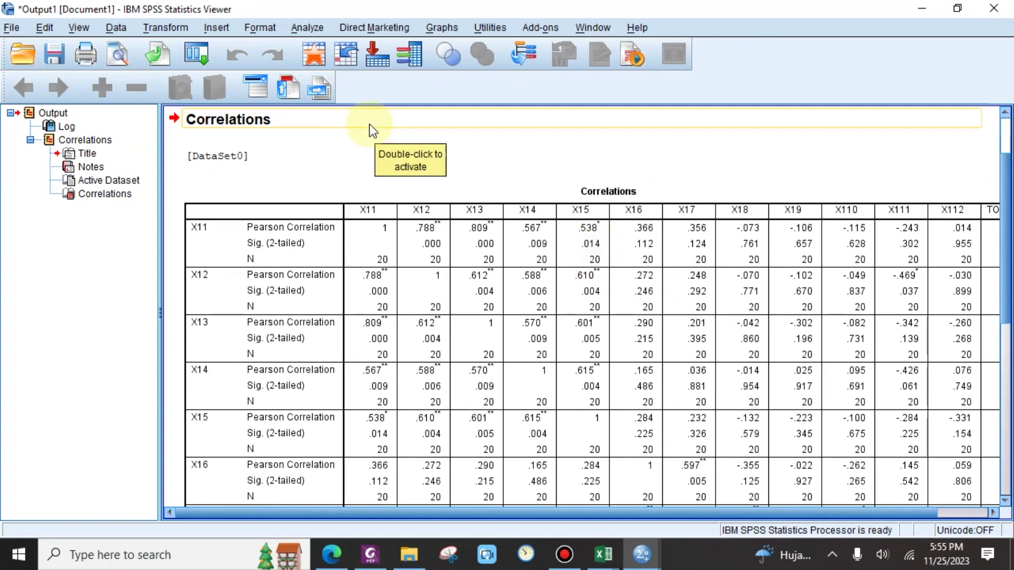
- Switch from the output viewer back to the Data Editor window holding the item scores
{"action": "mouse_move", "coordinate": [642, 555]}
{"action": "left_click", "coordinate": [488, 473]}
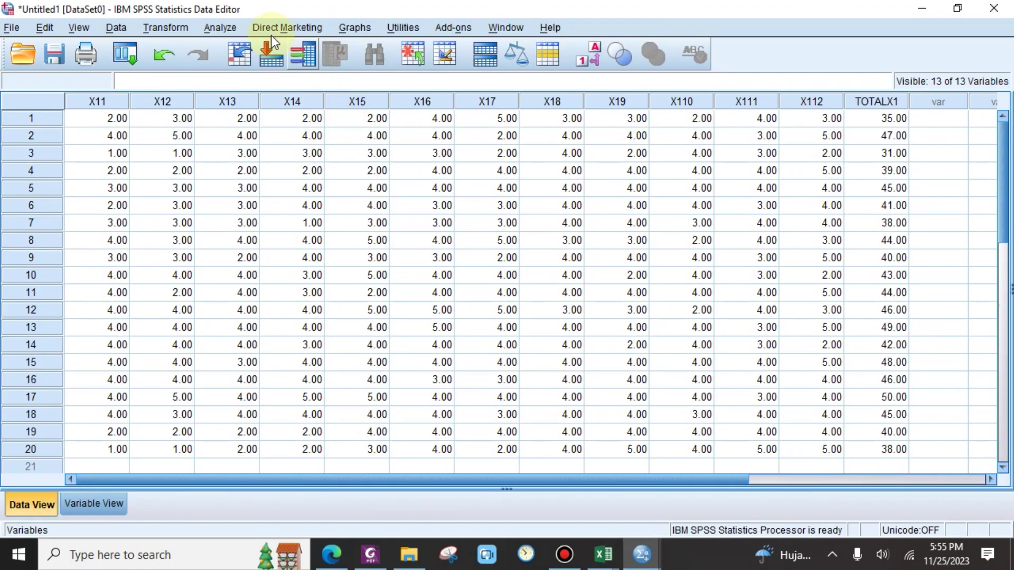
{"action": "left_click", "coordinate": [227, 28]}
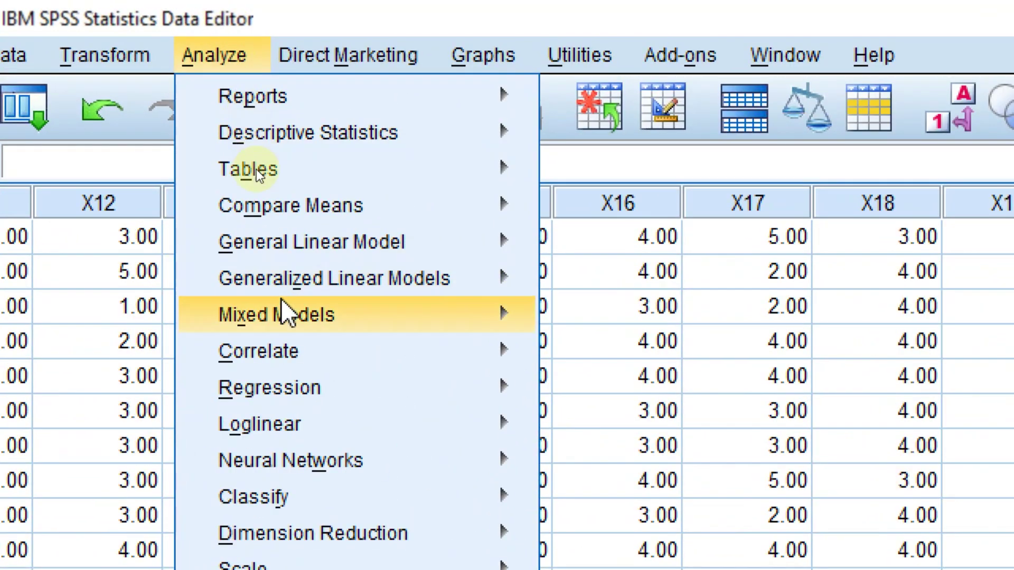
{"action": "mouse_move", "coordinate": [311, 392]}
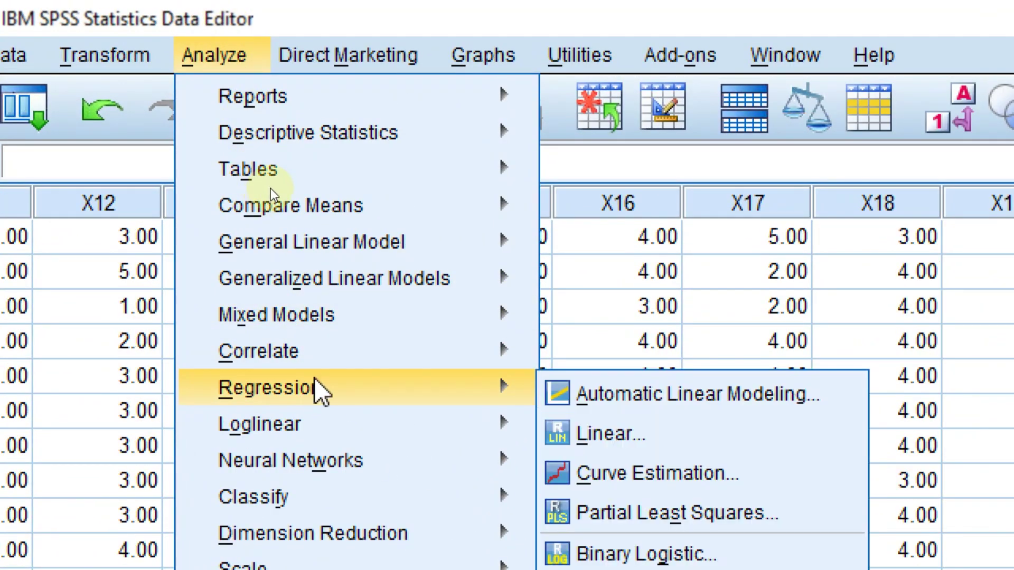
{"action": "mouse_move", "coordinate": [328, 358]}
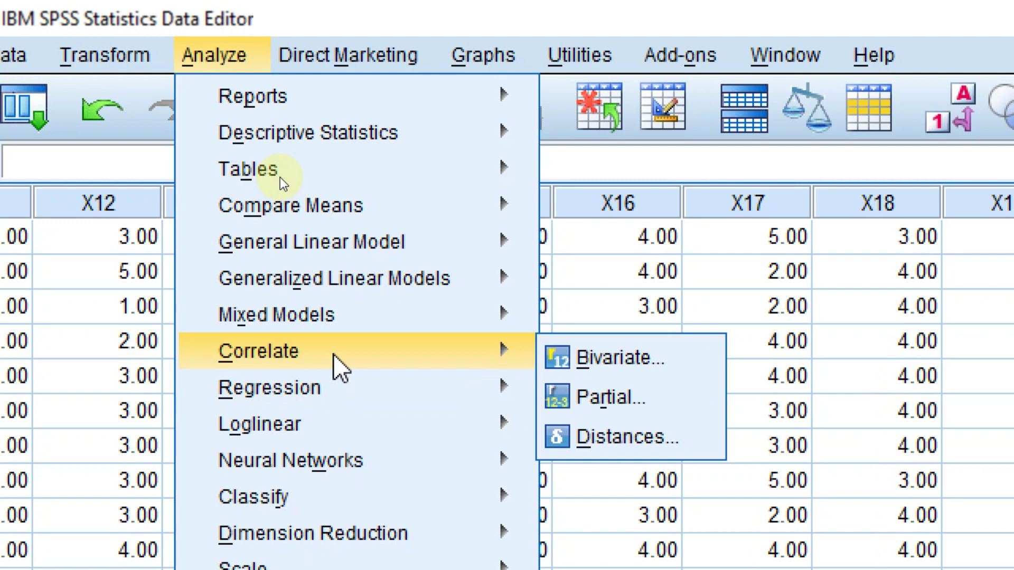
{"action": "mouse_move", "coordinate": [520, 135]}
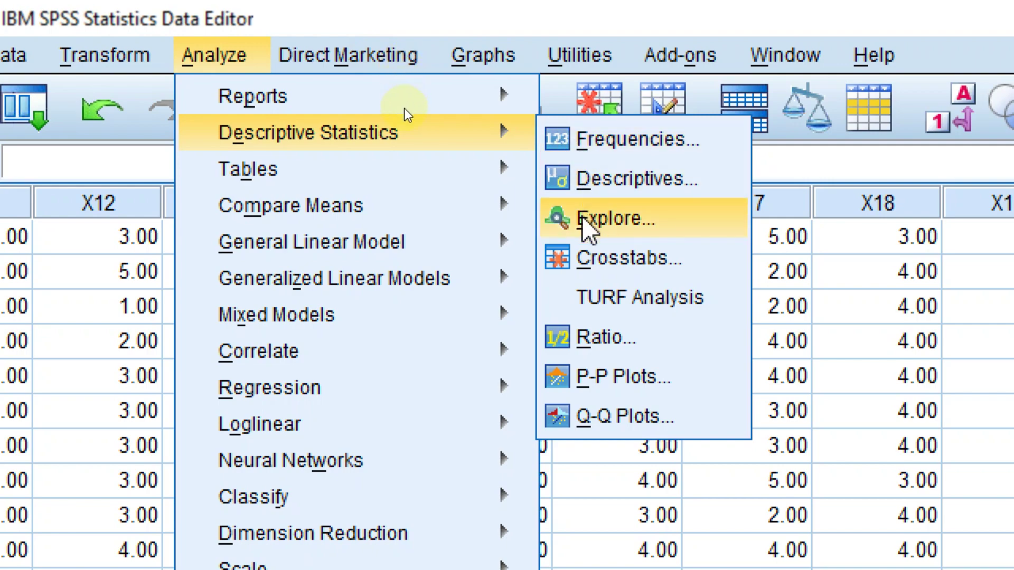
{"action": "left_click", "coordinate": [613, 218]}
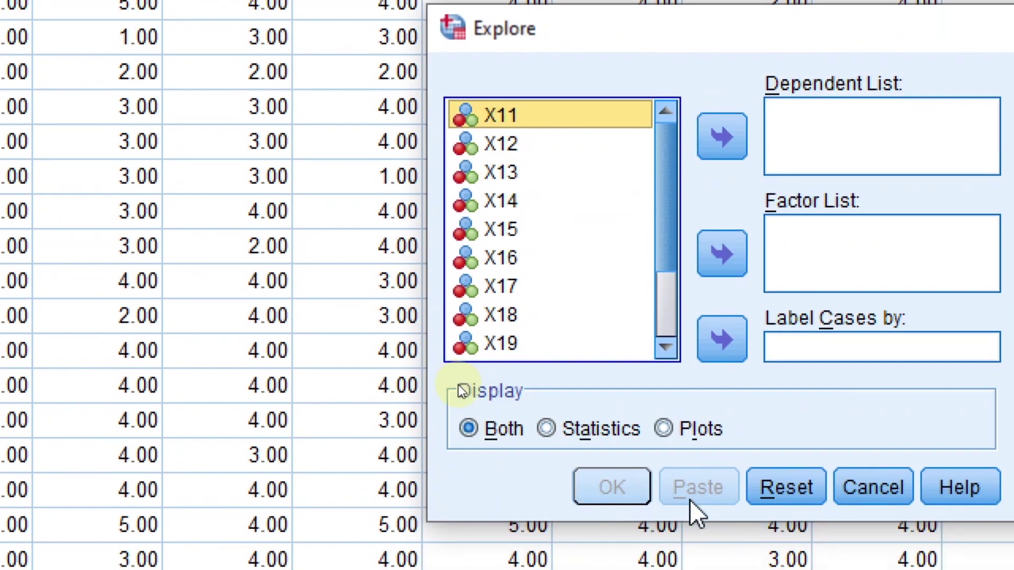
{"action": "left_click", "coordinate": [866, 569]}
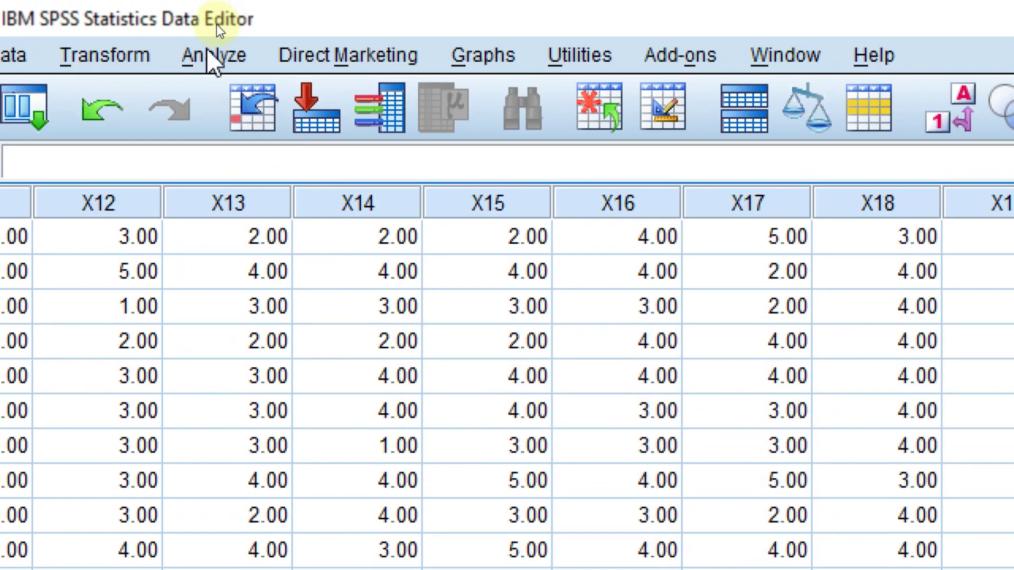
- Start a Reliability Analysis with the Alpha model and add X11 to X112 as items, leaving out TOTALX1
{"action": "left_click", "coordinate": [210, 53]}
{"action": "mouse_move", "coordinate": [279, 393]}
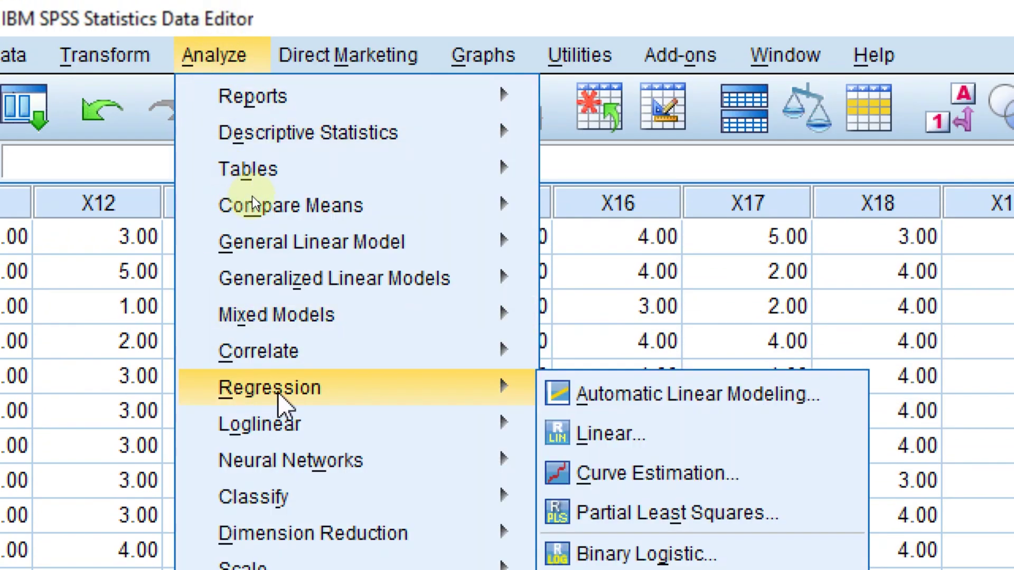
{"action": "mouse_move", "coordinate": [527, 420]}
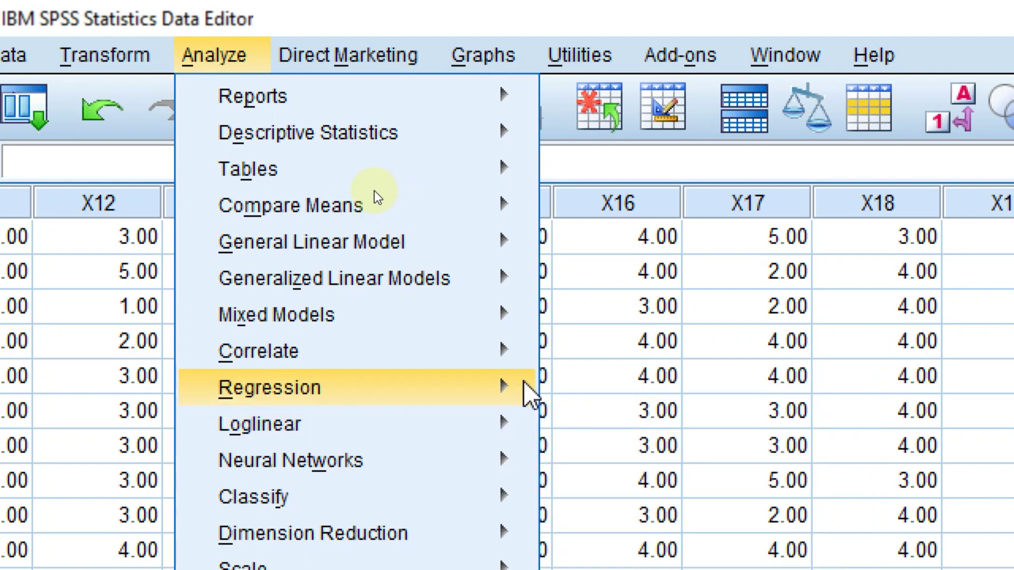
{"action": "mouse_move", "coordinate": [479, 386]}
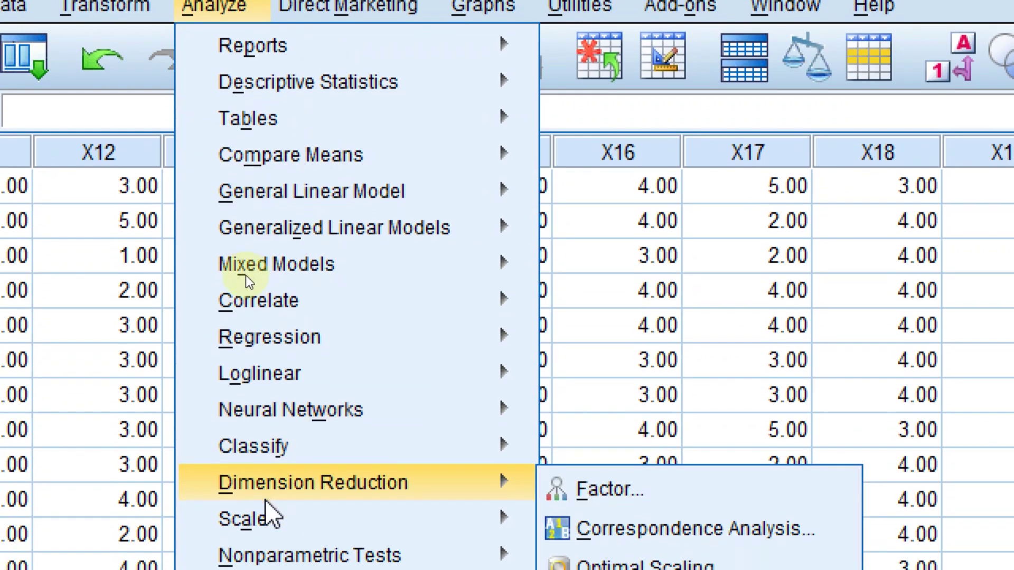
{"action": "mouse_move", "coordinate": [270, 567]}
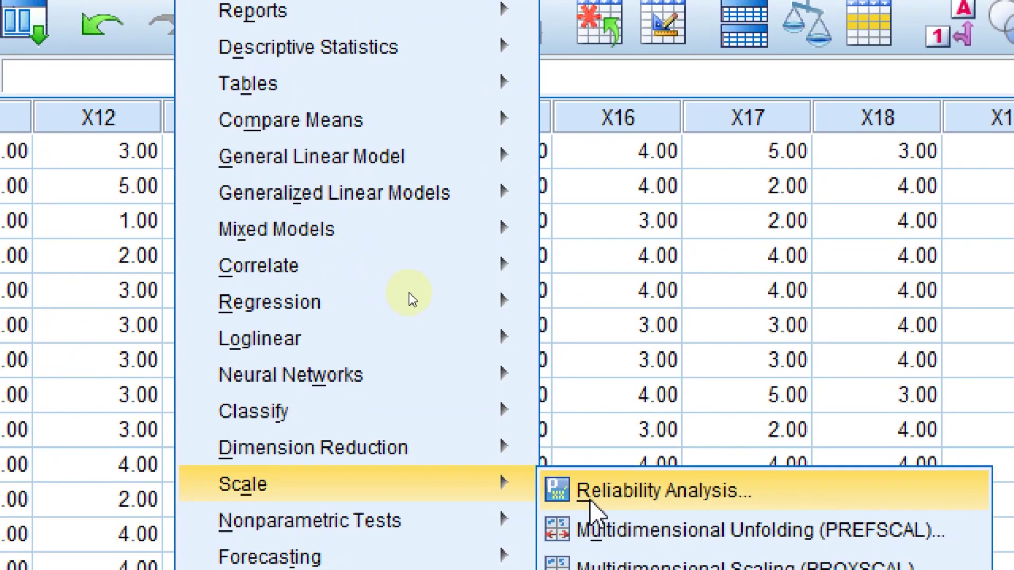
{"action": "left_click", "coordinate": [603, 497]}
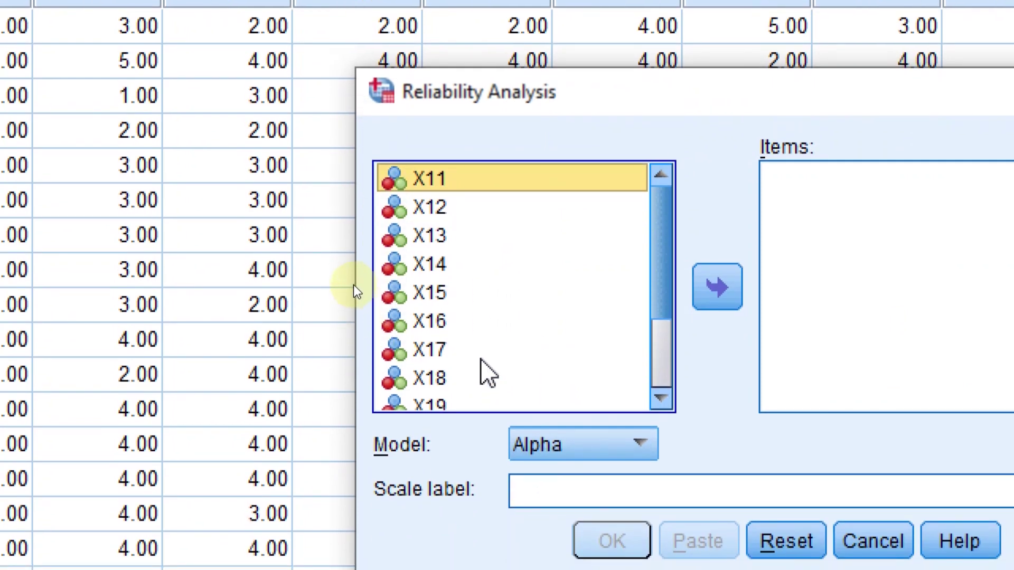
{"action": "key", "text": "shift+Down"}
{"action": "key", "text": "shift+Down"}
{"action": "key", "text": "shift+Down"}
{"action": "key", "text": "shift+Down"}
{"action": "key", "text": "shift+Down"}
{"action": "key", "text": "shift+Down"}
{"action": "key", "text": "shift+Down"}
{"action": "key", "text": "shift+Down"}
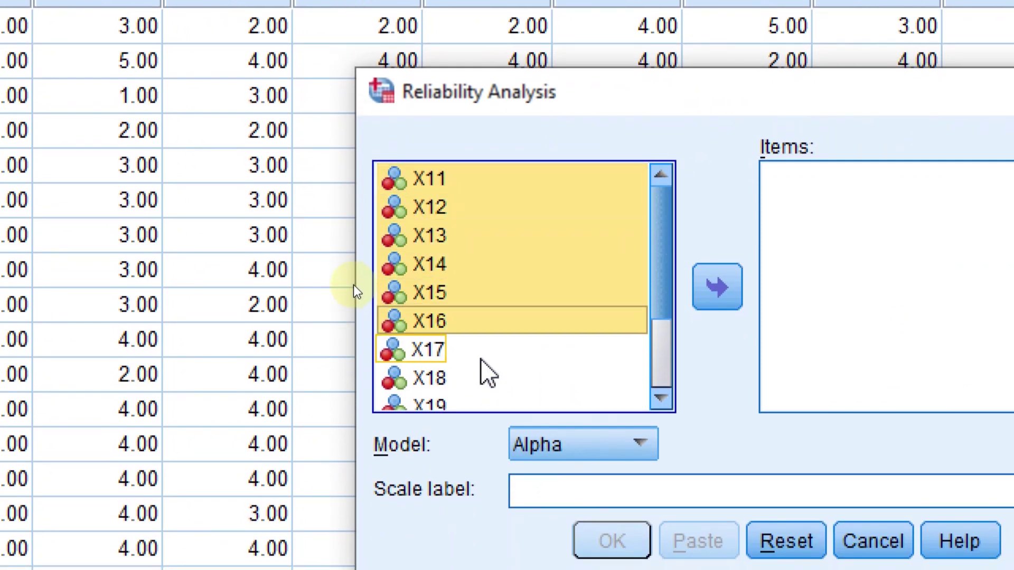
{"action": "key", "text": "shift+Down"}
{"action": "key", "text": "shift+Down"}
{"action": "key", "text": "shift+Down"}
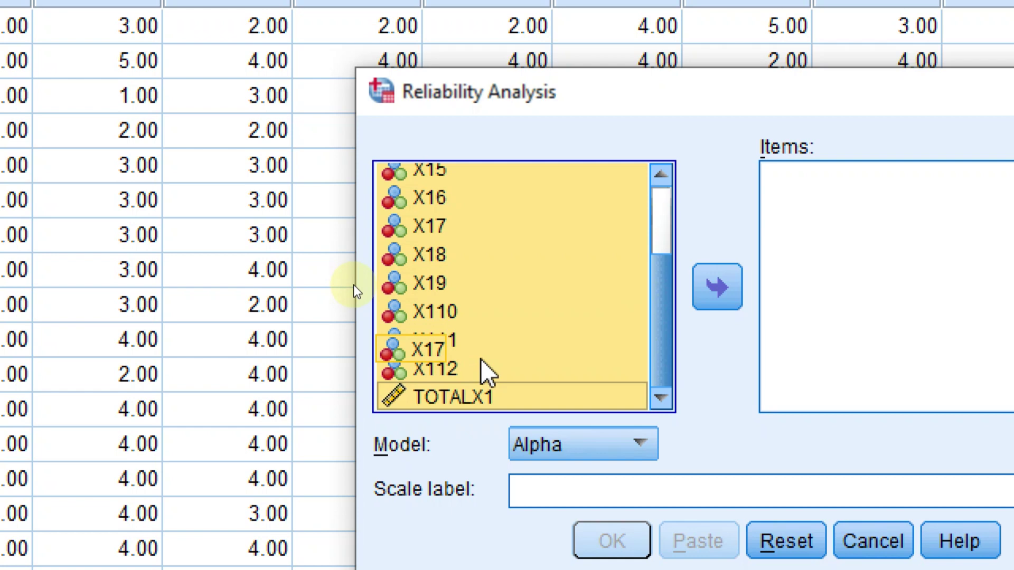
{"action": "left_click", "coordinate": [716, 287]}
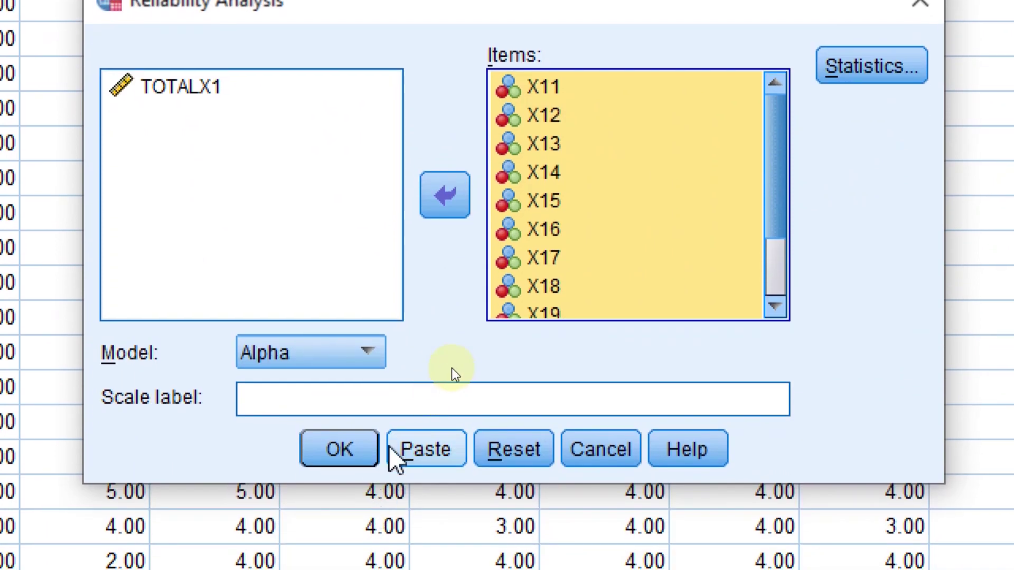
- Request descriptives for item, scale and scale if item deleted, and run the reliability analysis to check Cronbach's Alpha
{"action": "left_click", "coordinate": [898, 75]}
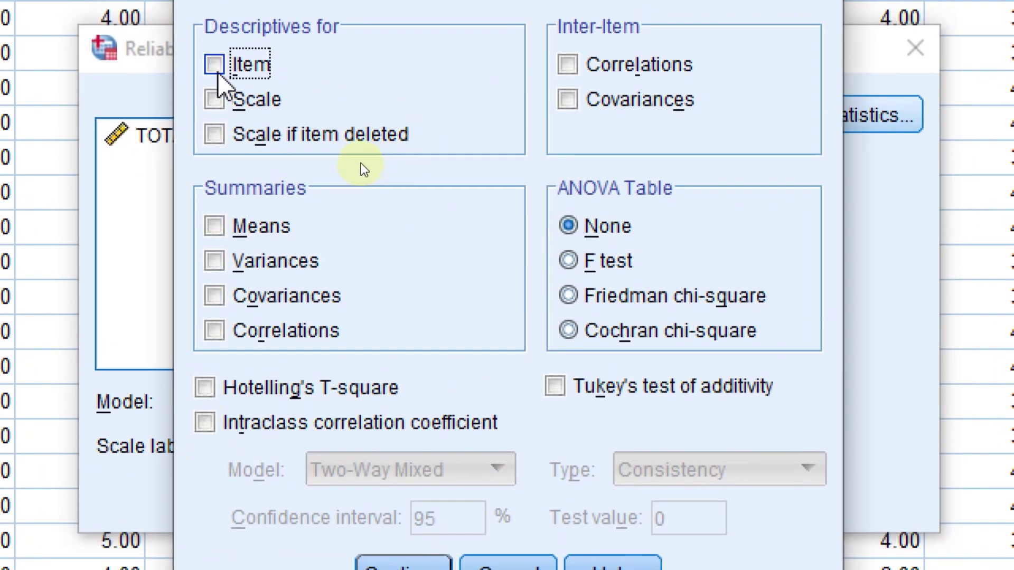
{"action": "left_click", "coordinate": [214, 66]}
{"action": "left_click", "coordinate": [215, 100]}
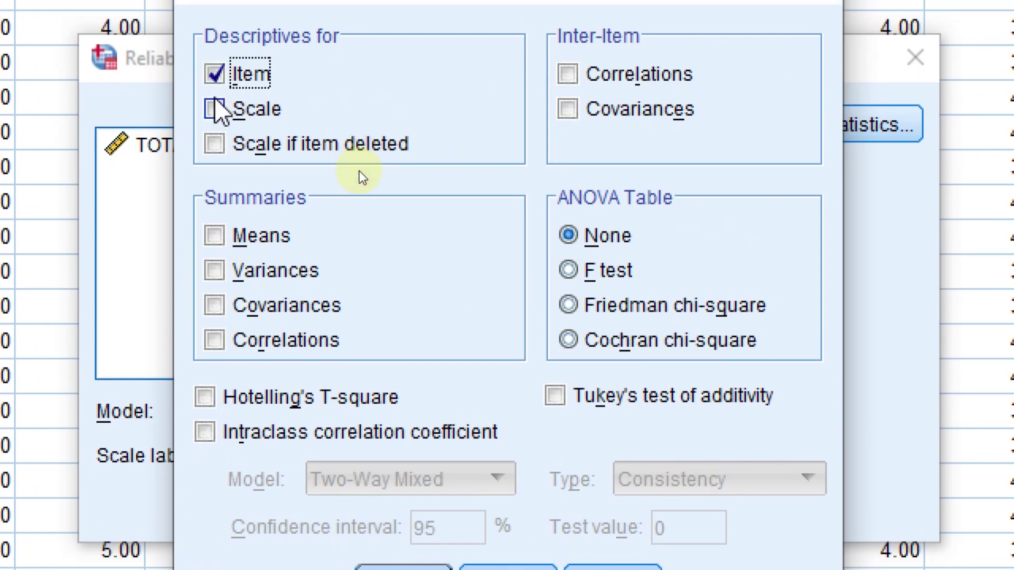
{"action": "left_click", "coordinate": [215, 144]}
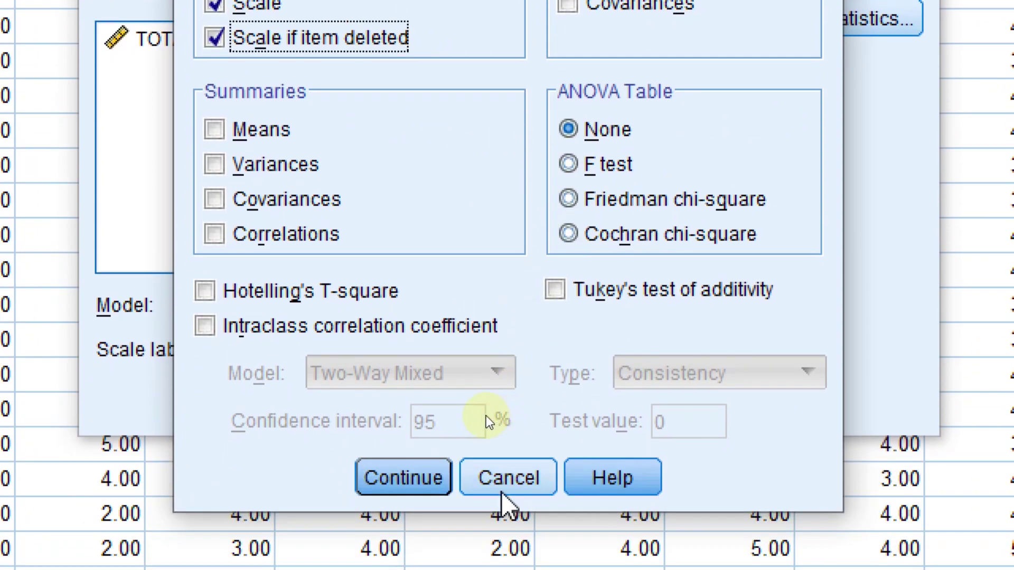
{"action": "left_click", "coordinate": [404, 478]}
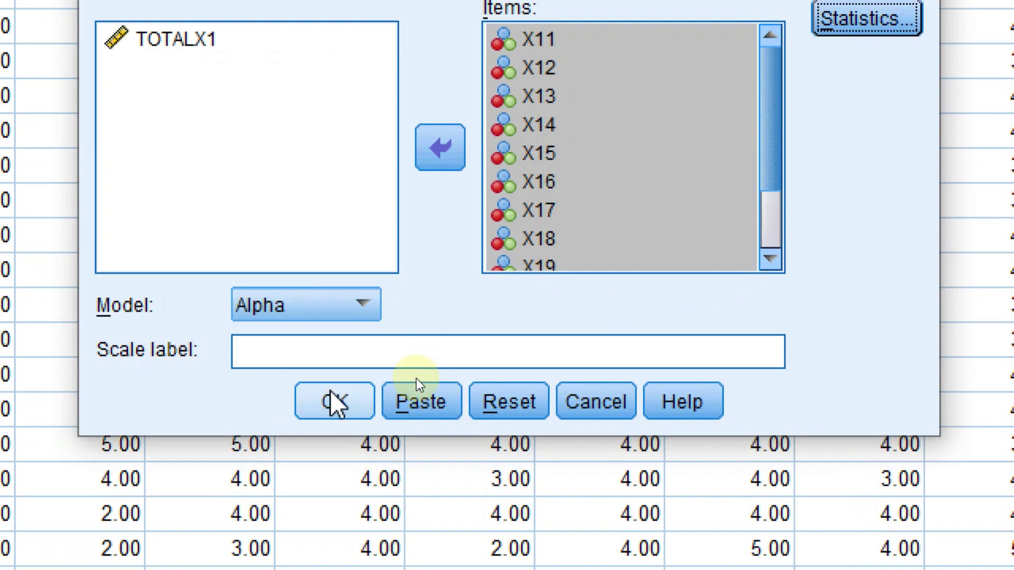
{"action": "left_click", "coordinate": [334, 400]}
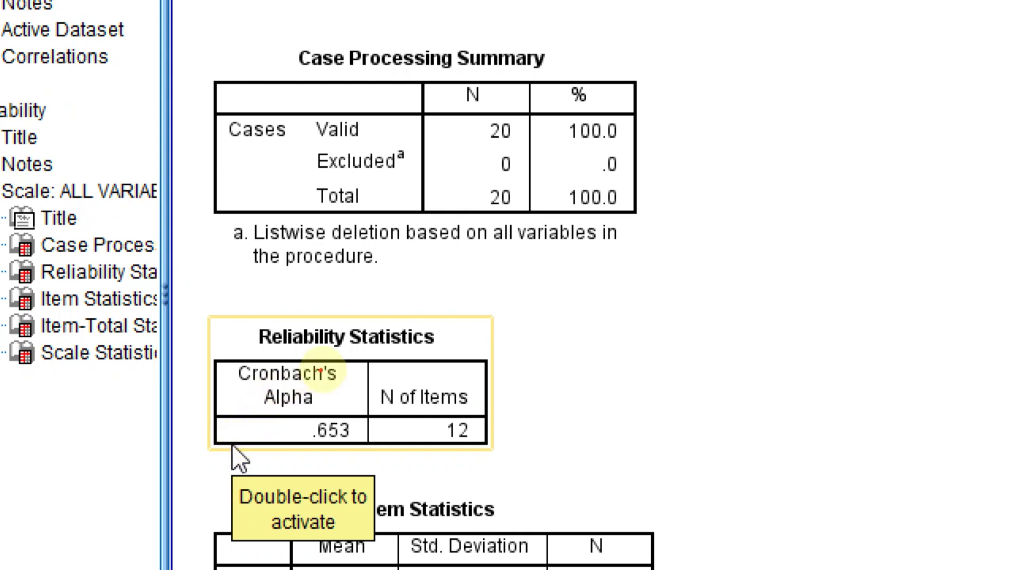
{"action": "mouse_move", "coordinate": [344, 367]}
{"action": "left_mouse_down"}
{"action": "mouse_move", "coordinate": [277, 344]}
{"action": "mouse_move", "coordinate": [239, 372]}
{"action": "mouse_move", "coordinate": [266, 407]}
{"action": "mouse_move", "coordinate": [317, 398]}
{"action": "mouse_move", "coordinate": [323, 376]}
{"action": "left_mouse_up"}
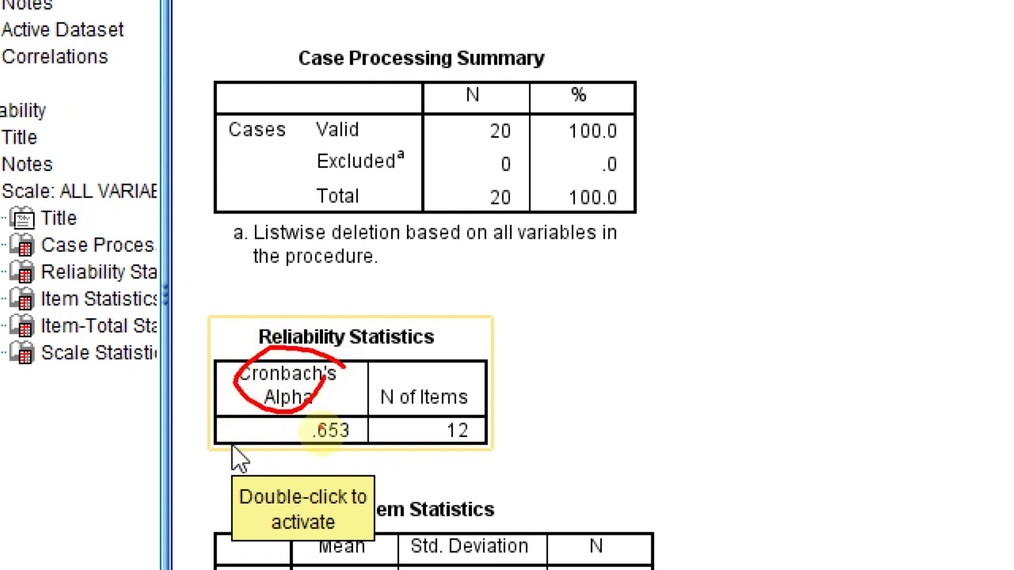
{"action": "mouse_move", "coordinate": [370, 415]}
{"action": "left_mouse_down"}
{"action": "mouse_move", "coordinate": [321, 381]}
{"action": "mouse_move", "coordinate": [274, 420]}
{"action": "mouse_move", "coordinate": [283, 451]}
{"action": "mouse_move", "coordinate": [371, 453]}
{"action": "mouse_move", "coordinate": [353, 415]}
{"action": "left_mouse_up"}
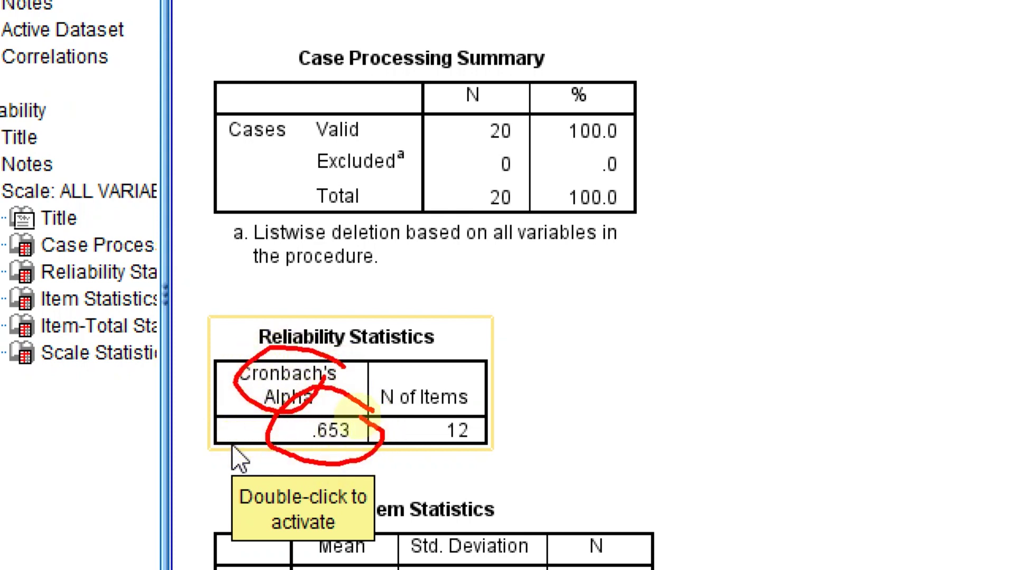